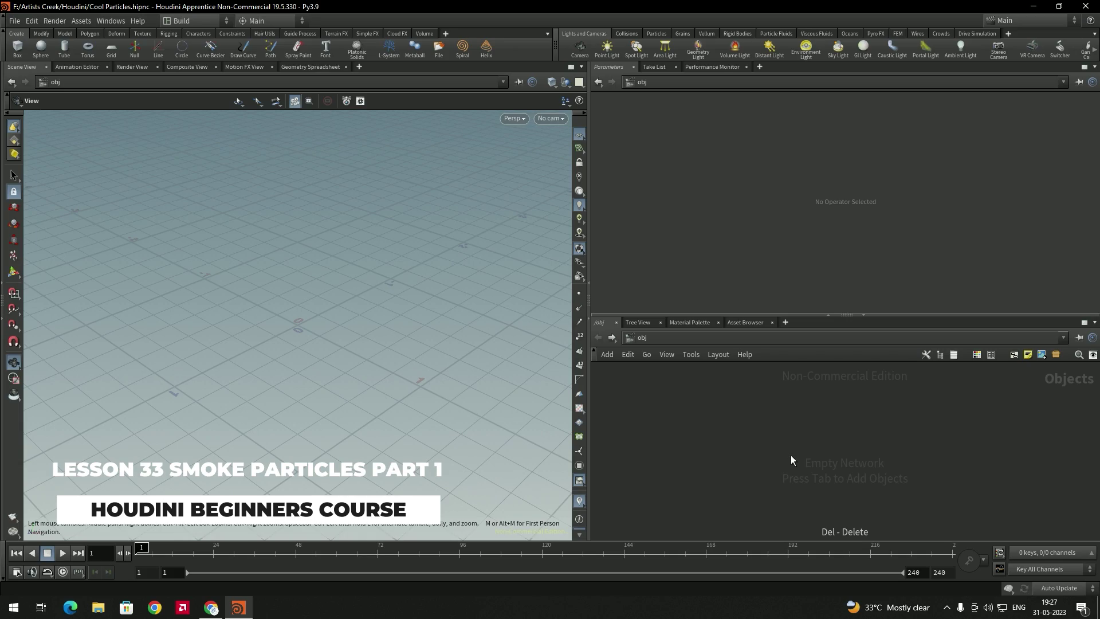
Create a geometry object and add a Sphere node inside its network.
{"action": "key", "text": "Tab"}
{"action": "type", "text": "geo"}
{"action": "key", "text": "Return"}
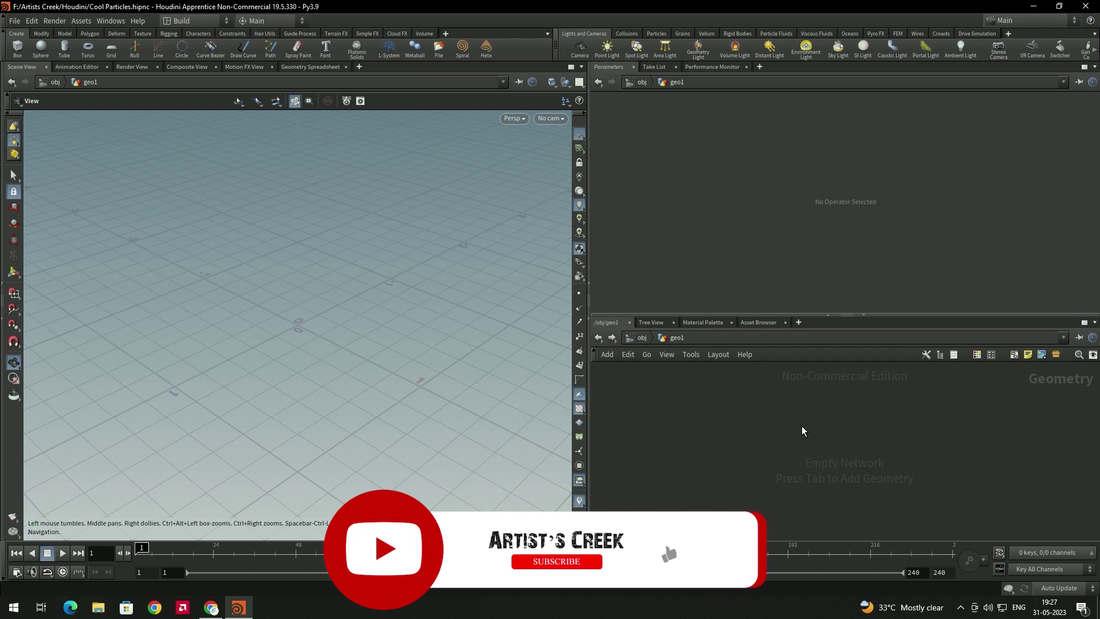
{"action": "key", "text": "Tab"}
{"action": "type", "text": "sphere"}
{"action": "key", "text": "Return"}
Add a Pyro Source node below the sphere, wire the sphere into its first input and display it.
{"action": "key", "text": "Tab"}
{"action": "type", "text": "pyr"}
{"action": "key", "text": "Down"}
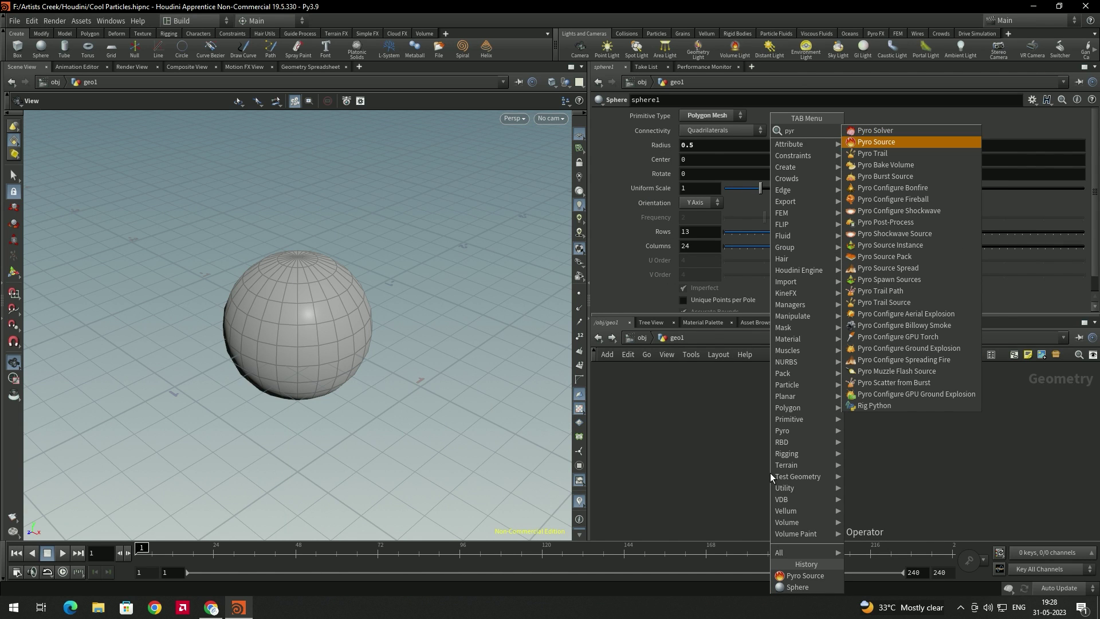
{"action": "key", "text": "Return"}
{"action": "left_click", "coordinate": [818, 470]}
{"action": "left_click", "coordinate": [818, 412]}
{"action": "left_click", "coordinate": [809, 460]}
{"action": "left_click", "coordinate": [835, 470]}
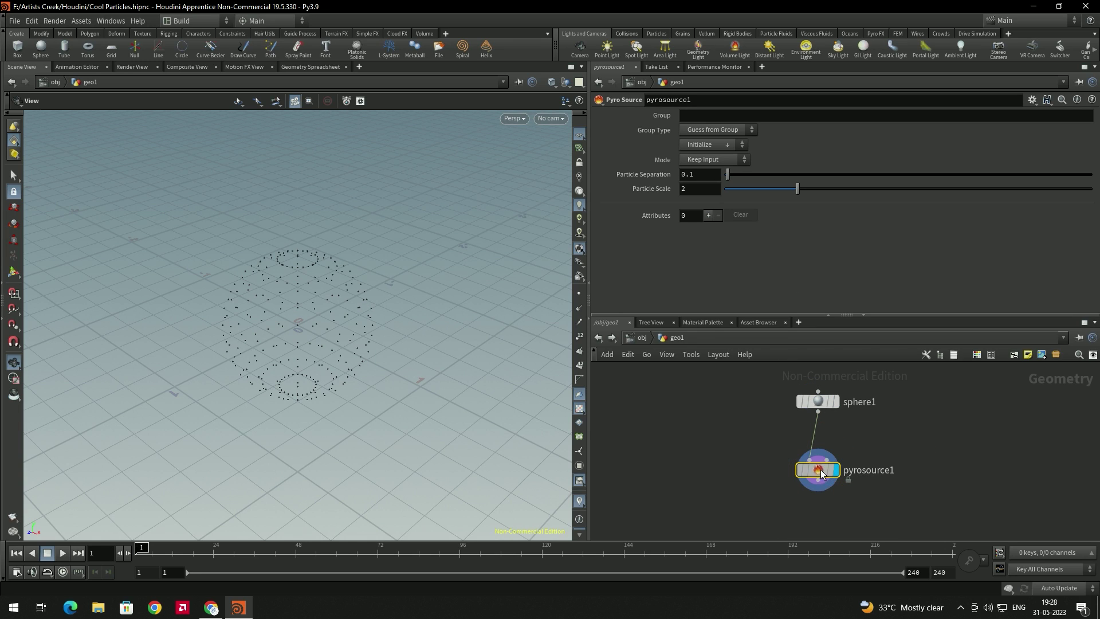
Initialize the pyro source with Source Smoke and set its mode to Volume Scatter.
{"action": "left_click", "coordinate": [704, 146]}
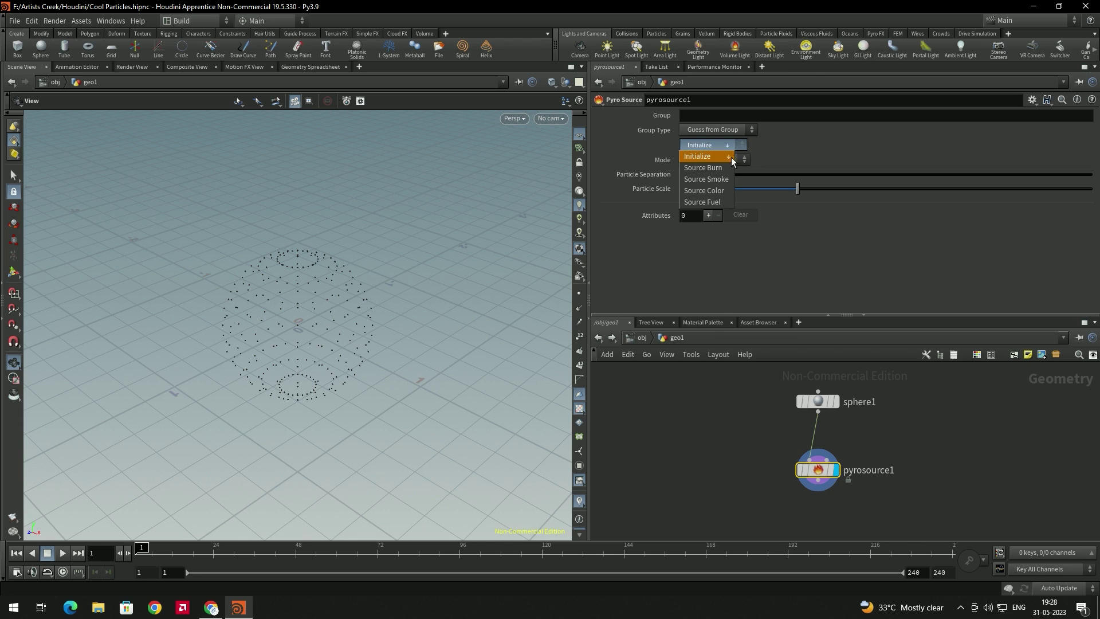
{"action": "left_click", "coordinate": [717, 176]}
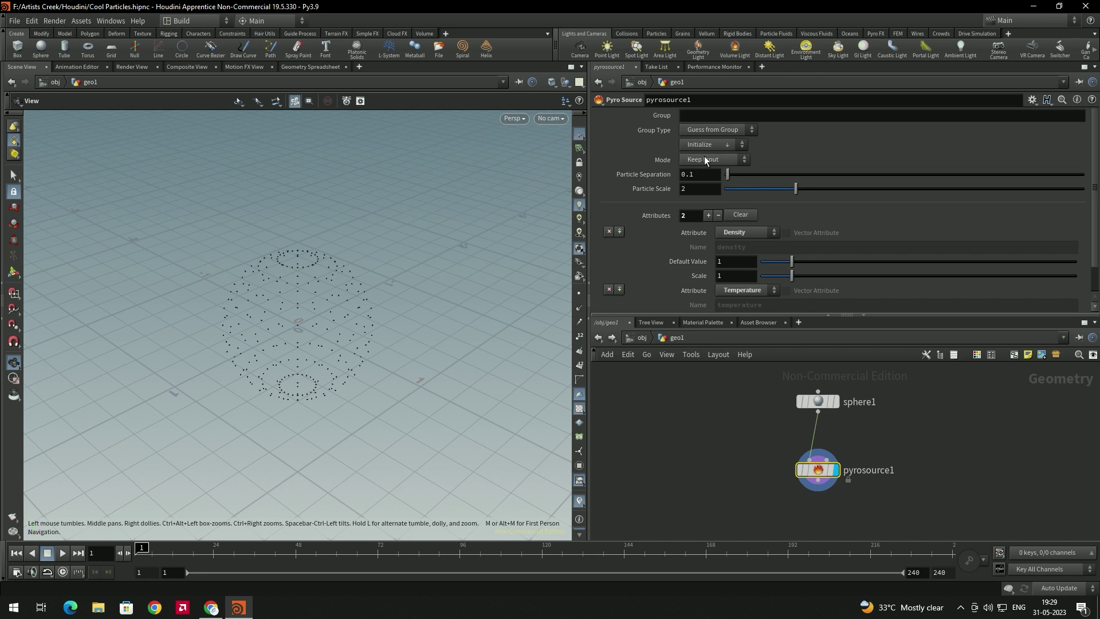
{"action": "left_click", "coordinate": [705, 158]}
{"action": "left_click", "coordinate": [705, 195]}
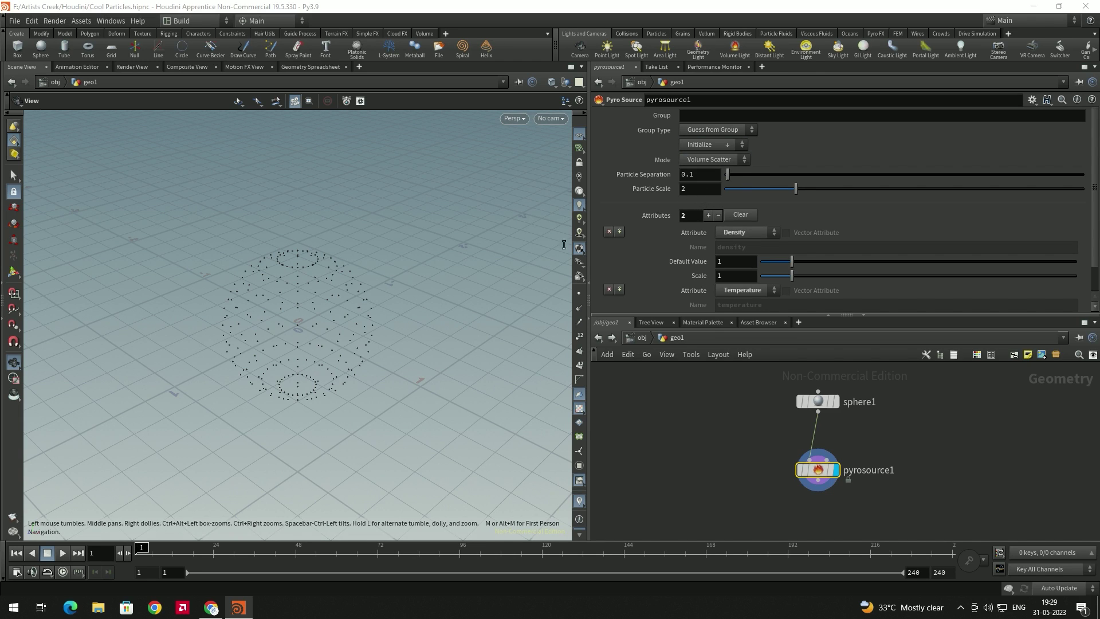
Add a Volume Rasterize Attributes node below the pyro source, wire the pyro source into it and display it.
{"action": "key", "text": "Tab"}
{"action": "type", "text": "volumerat"}
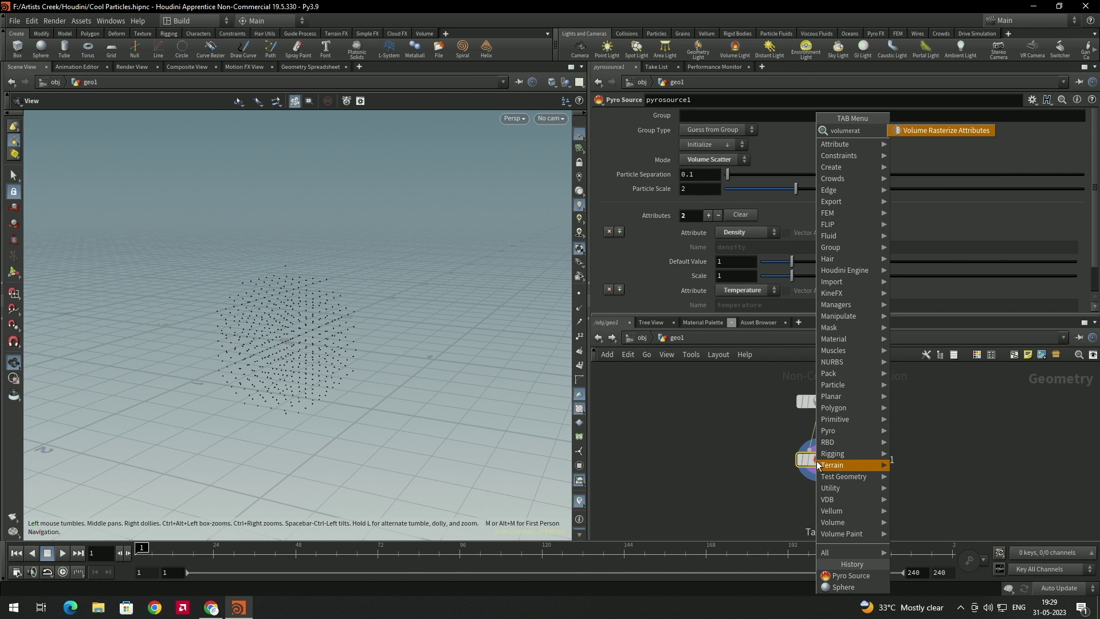
{"action": "key", "text": "Return"}
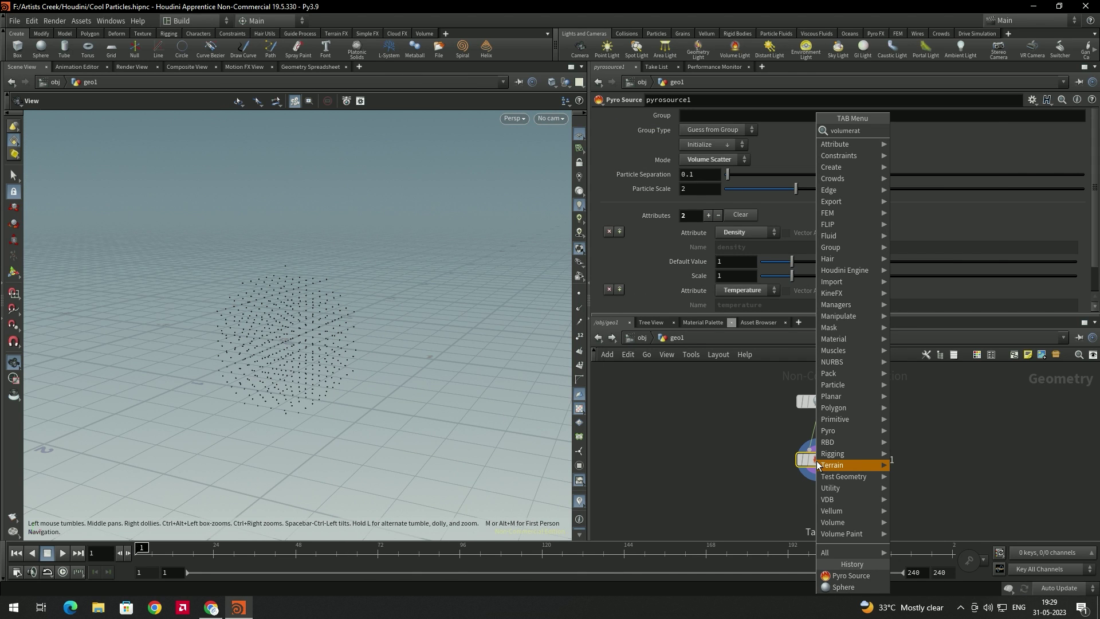
{"action": "key", "text": "Return"}
{"action": "left_click", "coordinate": [814, 492]}
{"action": "left_click", "coordinate": [824, 437]}
{"action": "left_click", "coordinate": [815, 483]}
{"action": "left_click", "coordinate": [831, 492]}
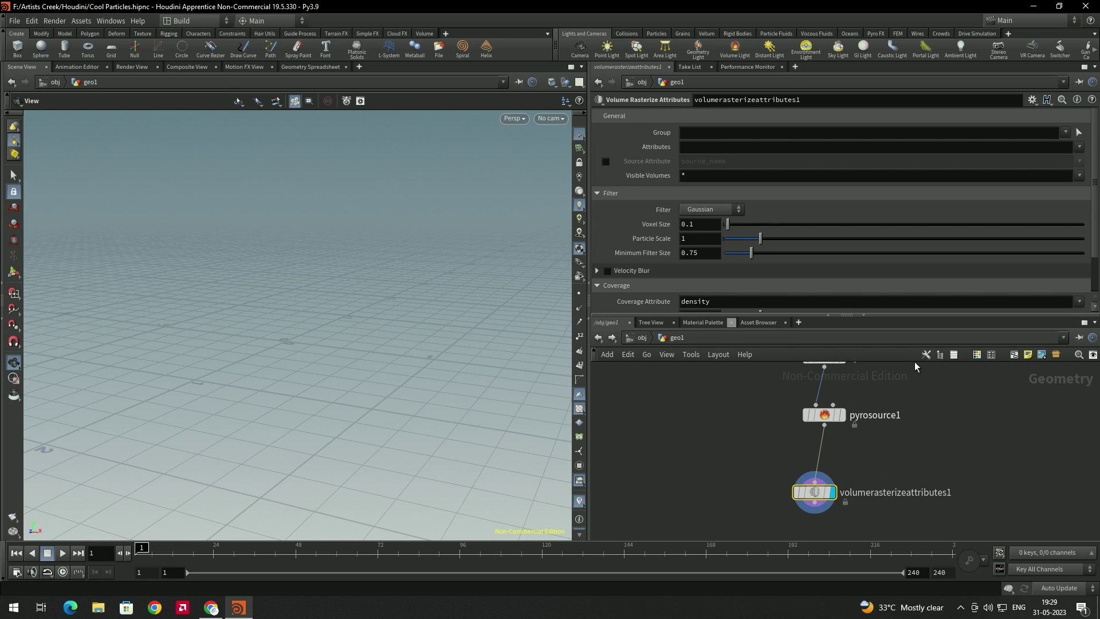
Choose density as the attribute to rasterize in the Volume Rasterize Attributes node.
{"action": "left_click", "coordinate": [1079, 147]}
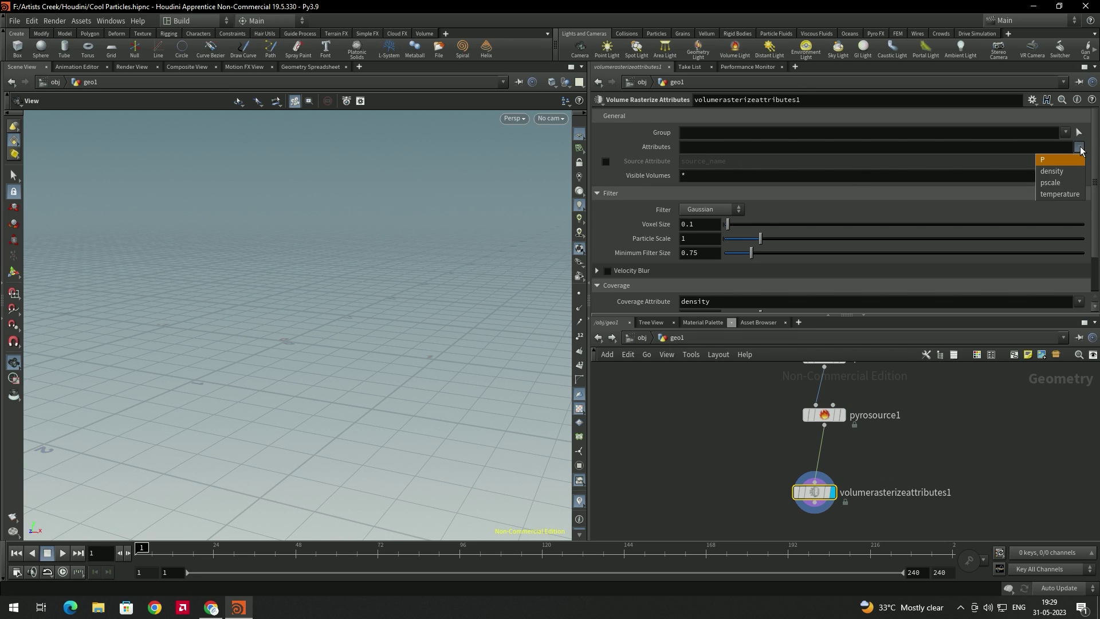
{"action": "left_click", "coordinate": [1052, 172]}
{"action": "mouse_move", "coordinate": [319, 302]}
{"action": "left_mouse_down"}
{"action": "mouse_move", "coordinate": [337, 338]}
{"action": "mouse_move", "coordinate": [311, 309]}
{"action": "mouse_move", "coordinate": [320, 304]}
{"action": "left_mouse_up"}
{"action": "middle_click_drag", "start_coordinate": [876, 461], "coordinate": [874, 440]}
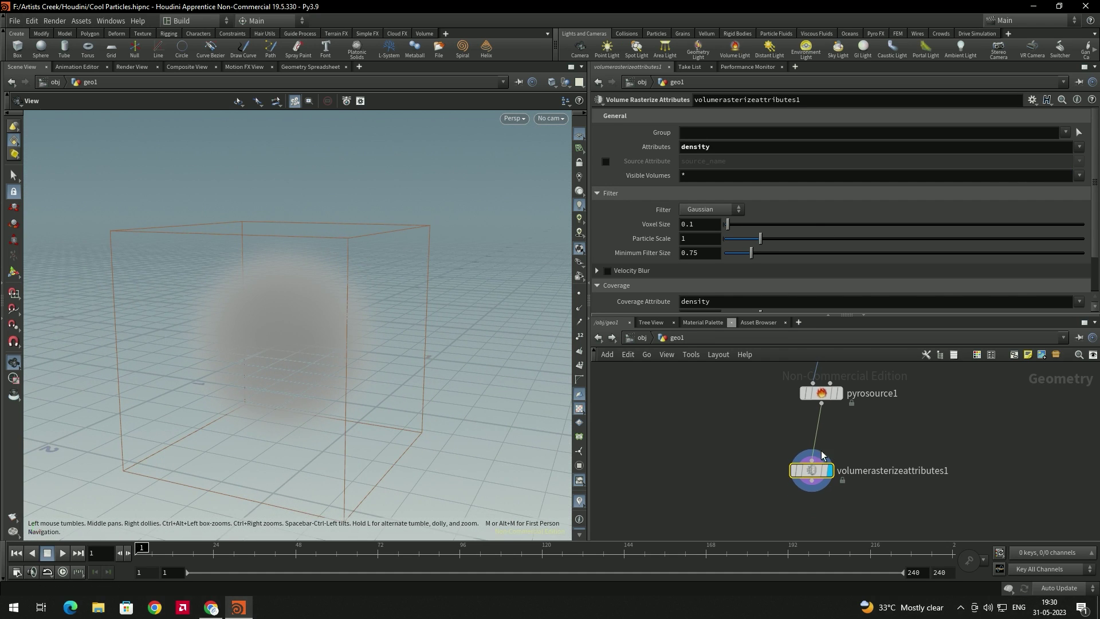
Align the rasterize node under the pyro source and add a Pyro Solver node below it.
{"action": "left_click_drag", "start_coordinate": [817, 474], "coordinate": [827, 443]}
{"action": "key", "text": "Tab"}
{"action": "type", "text": "pyro"}
{"action": "key", "text": "Return"}
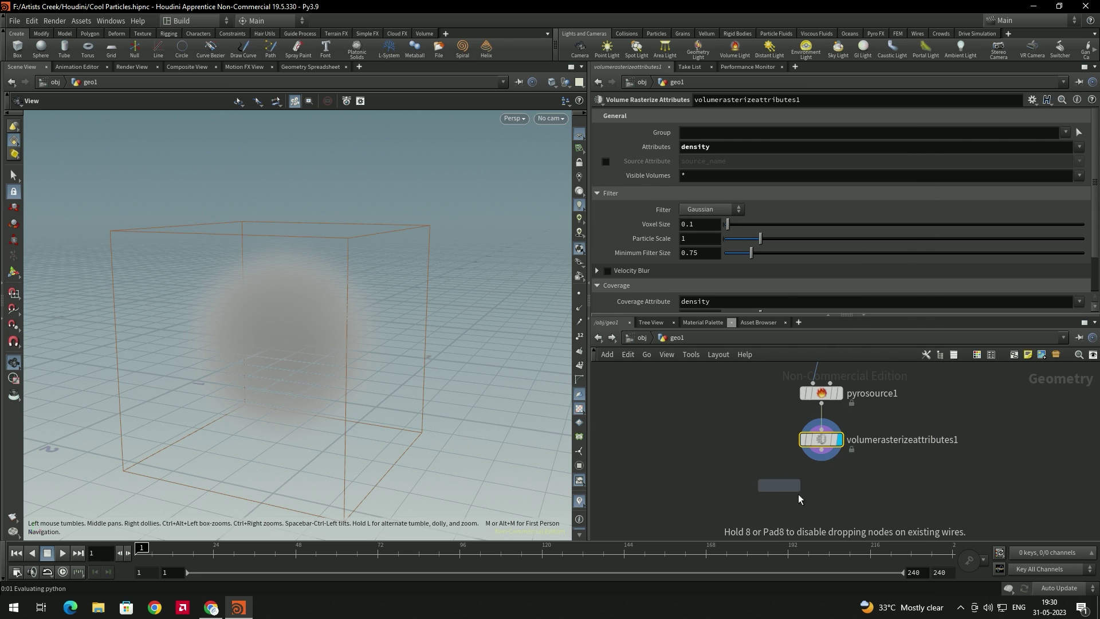
{"action": "left_click", "coordinate": [830, 500]}
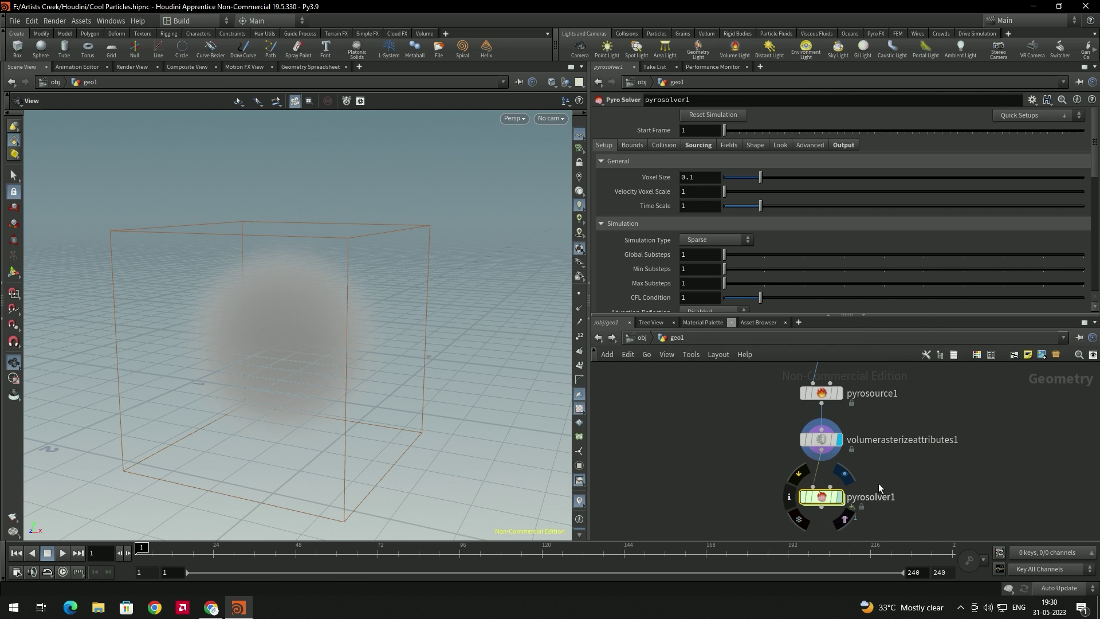
In the pyro solver's sourcing settings, set the temperature source's source volume to density.
{"action": "left_click", "coordinate": [701, 142]}
{"action": "scroll", "coordinate": [696, 239], "scroll_direction": "down", "scroll_amount": 3}
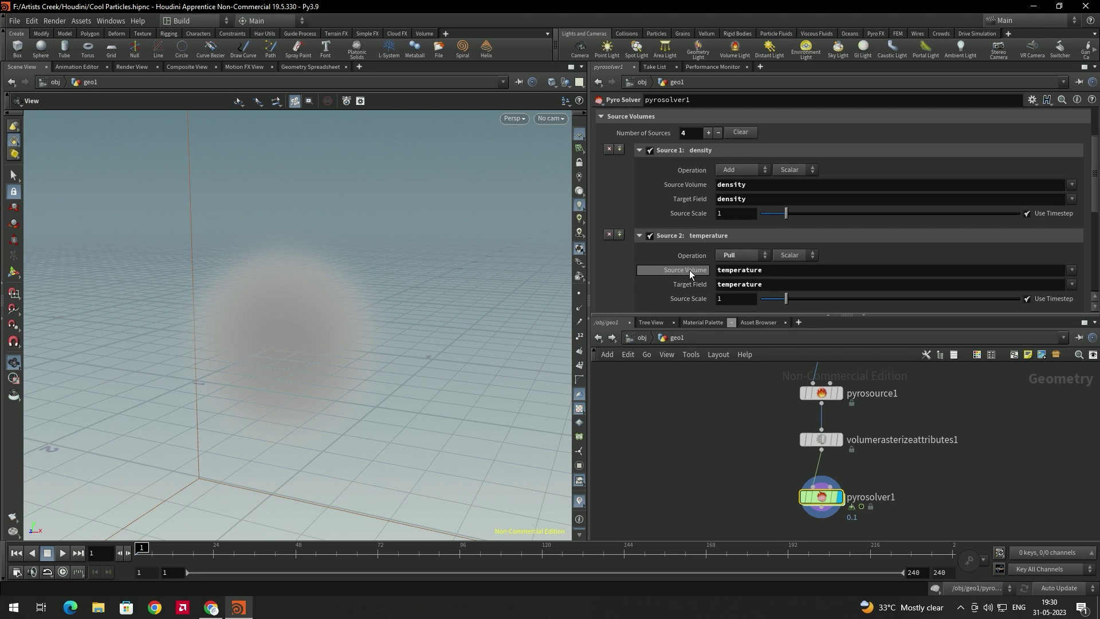
{"action": "left_click", "coordinate": [1073, 271]}
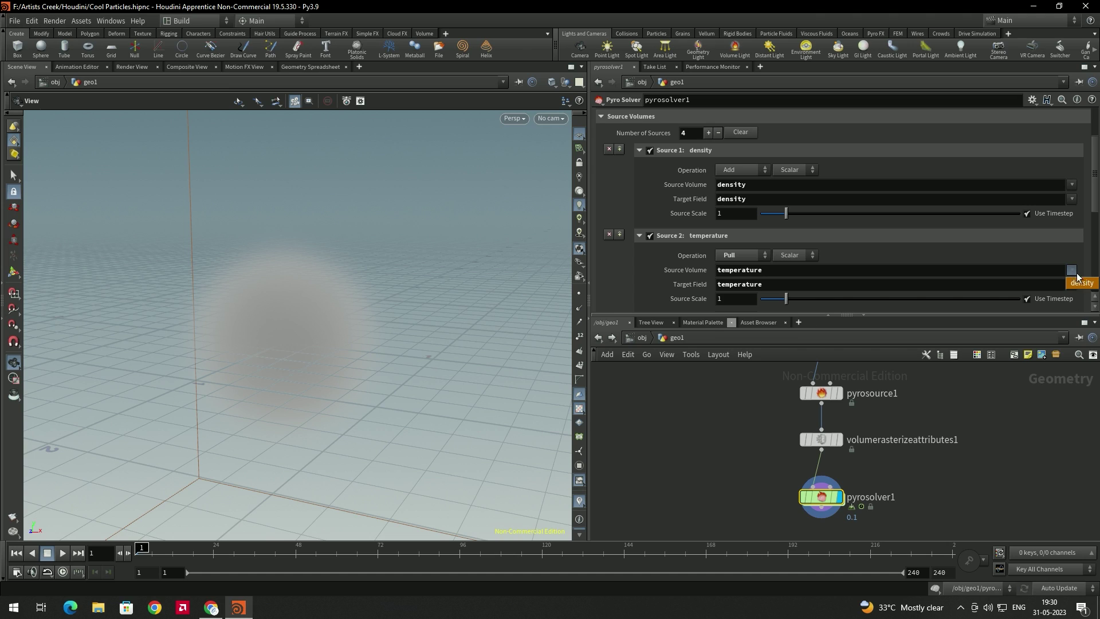
{"action": "left_click", "coordinate": [1082, 283]}
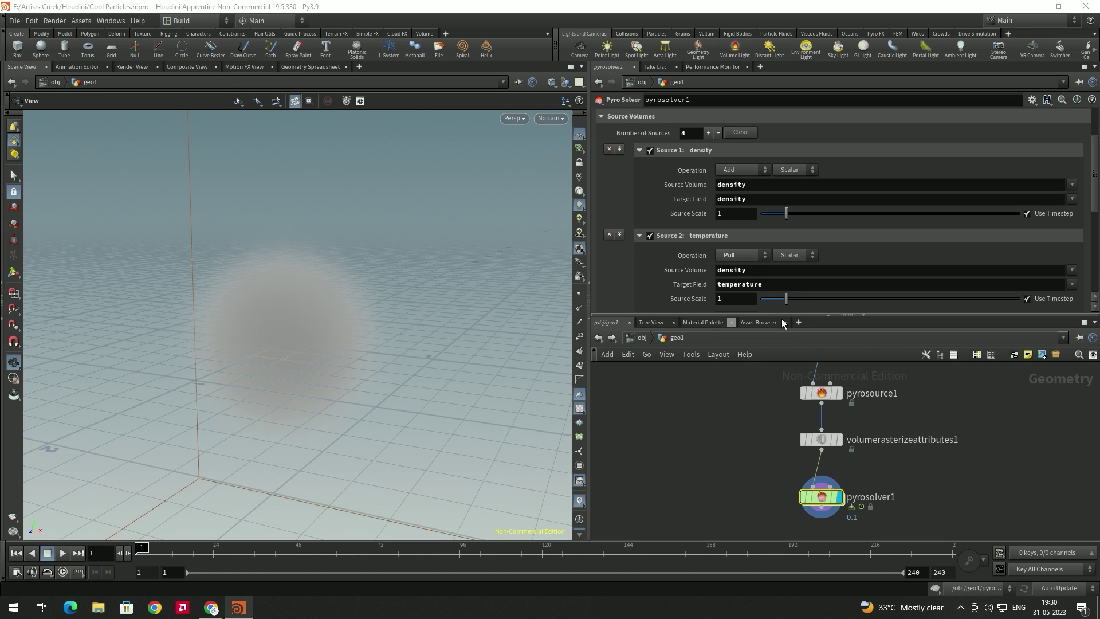
Remove the flame source from the pyro solver's source volumes.
{"action": "scroll", "coordinate": [676, 274], "scroll_direction": "down", "scroll_amount": 2}
{"action": "scroll", "coordinate": [676, 274], "scroll_direction": "down", "scroll_amount": 3}
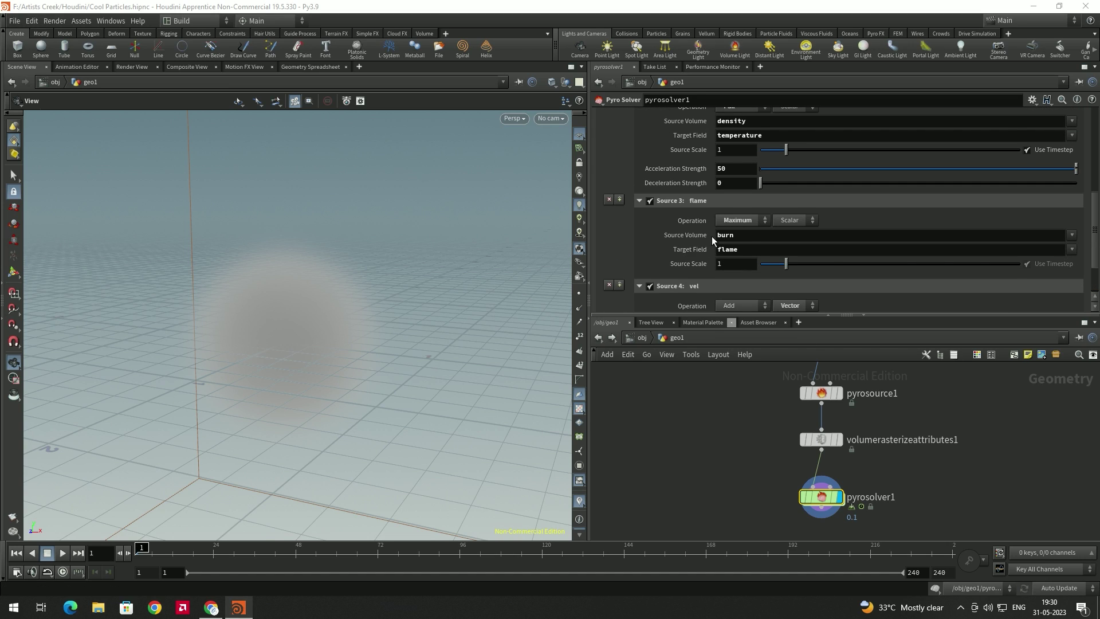
{"action": "left_click", "coordinate": [611, 200]}
Play the smoke simulation to preview the rising plume, and stop the playback.
{"action": "right_click_drag", "start_coordinate": [390, 277], "coordinate": [383, 315]}
{"action": "left_click_drag", "start_coordinate": [383, 315], "coordinate": [378, 313]}
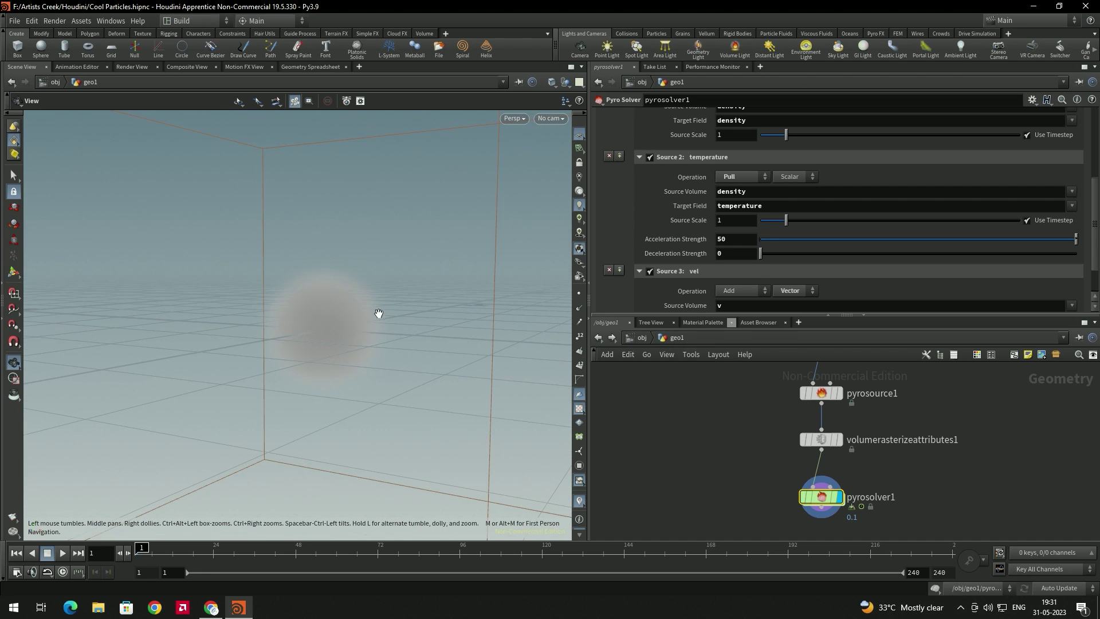
{"action": "left_click", "coordinate": [62, 553]}
{"action": "right_click_drag", "start_coordinate": [351, 366], "coordinate": [317, 337]}
{"action": "key", "text": "Up"}
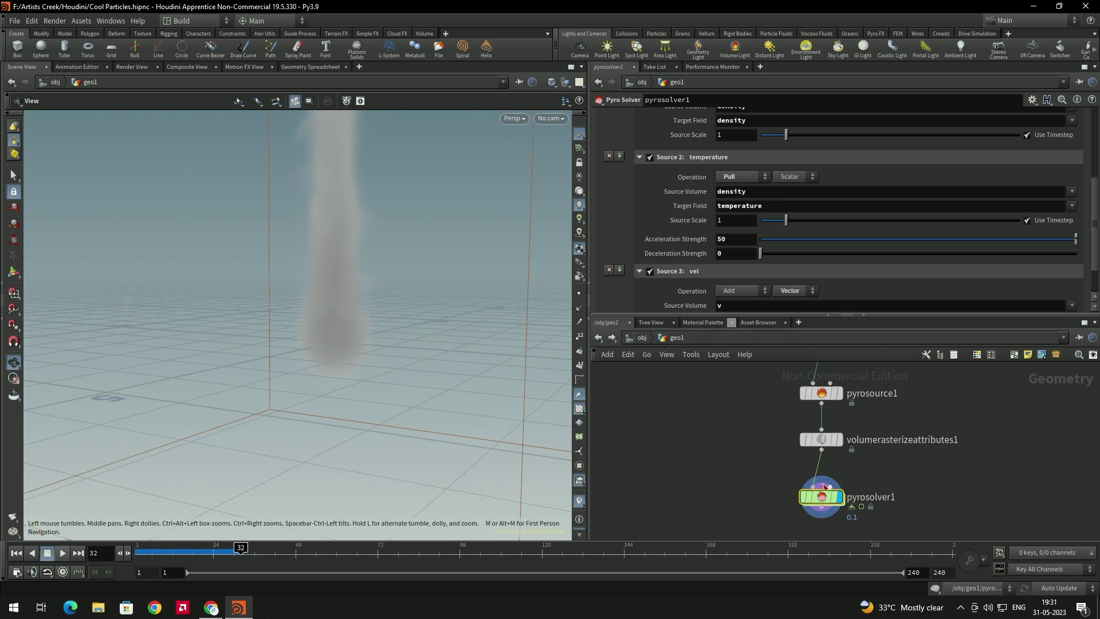
Set the pyro solver's density dissipation to 0.002.
{"action": "scroll", "coordinate": [721, 197], "scroll_direction": "up", "scroll_amount": 5}
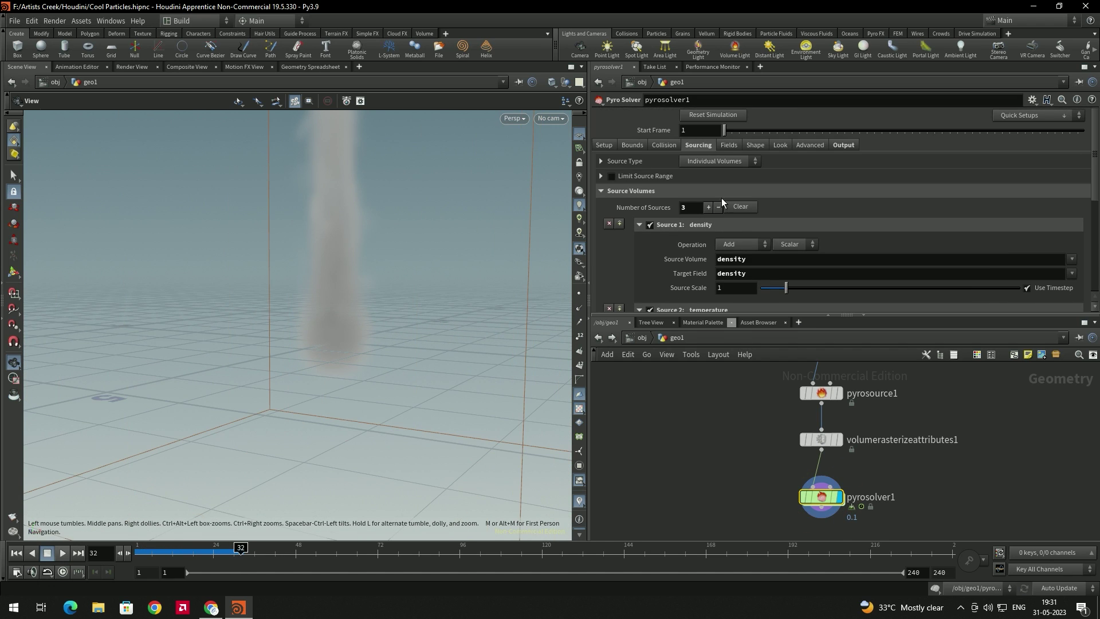
{"action": "left_click", "coordinate": [733, 148]}
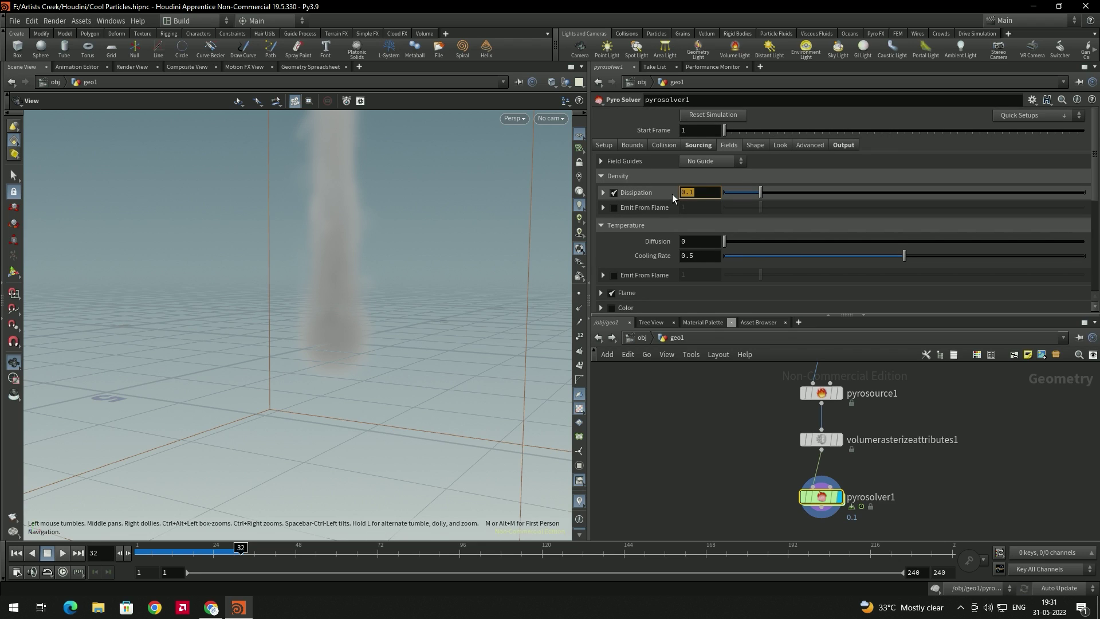
{"action": "type", "text": "0.002"}
{"action": "key", "text": "Return"}
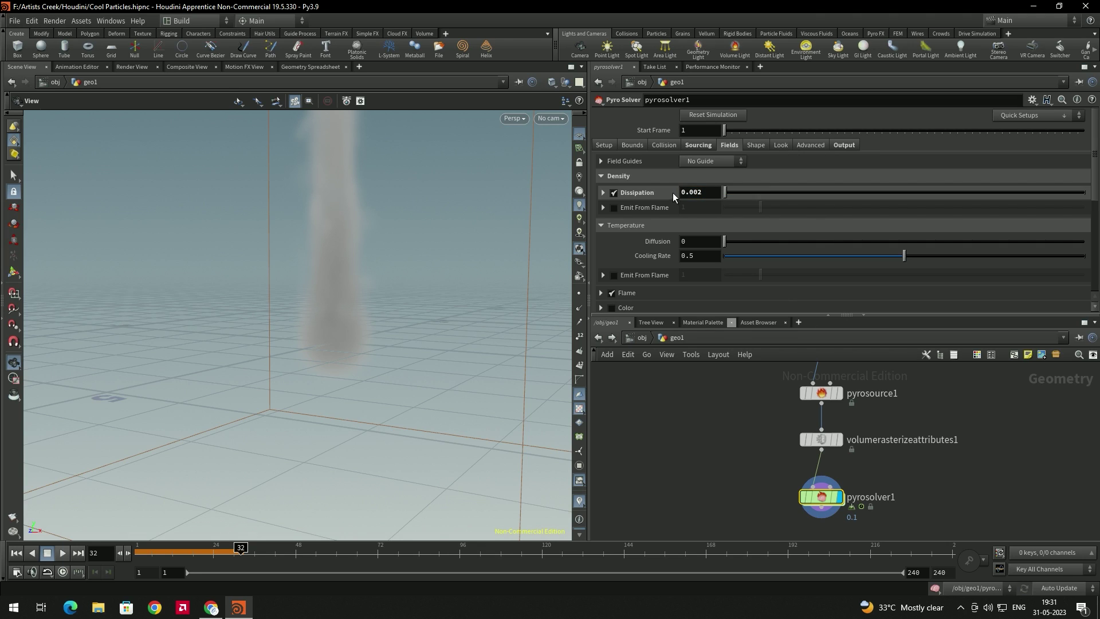
Turn on real-time playback and play the smoke simulation from the first frame.
{"action": "left_click", "coordinate": [63, 573]}
{"action": "left_click", "coordinate": [19, 553]}
{"action": "left_click", "coordinate": [65, 553]}
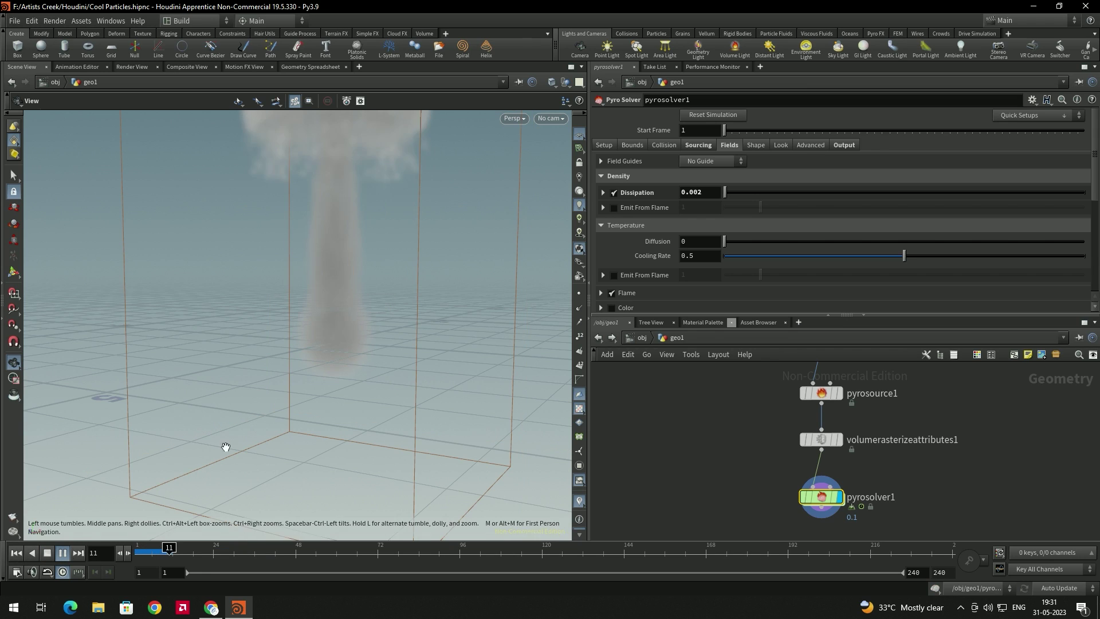
{"action": "left_click", "coordinate": [63, 553]}
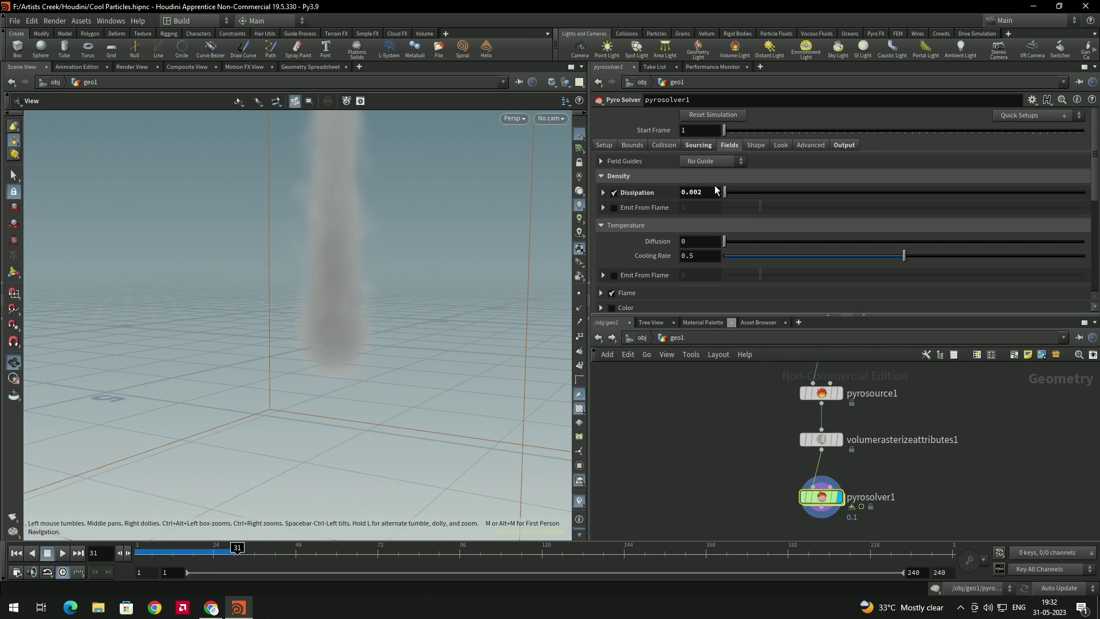
Set the pyro solver's density dissipation to 0.001.
{"action": "left_click", "coordinate": [716, 193]}
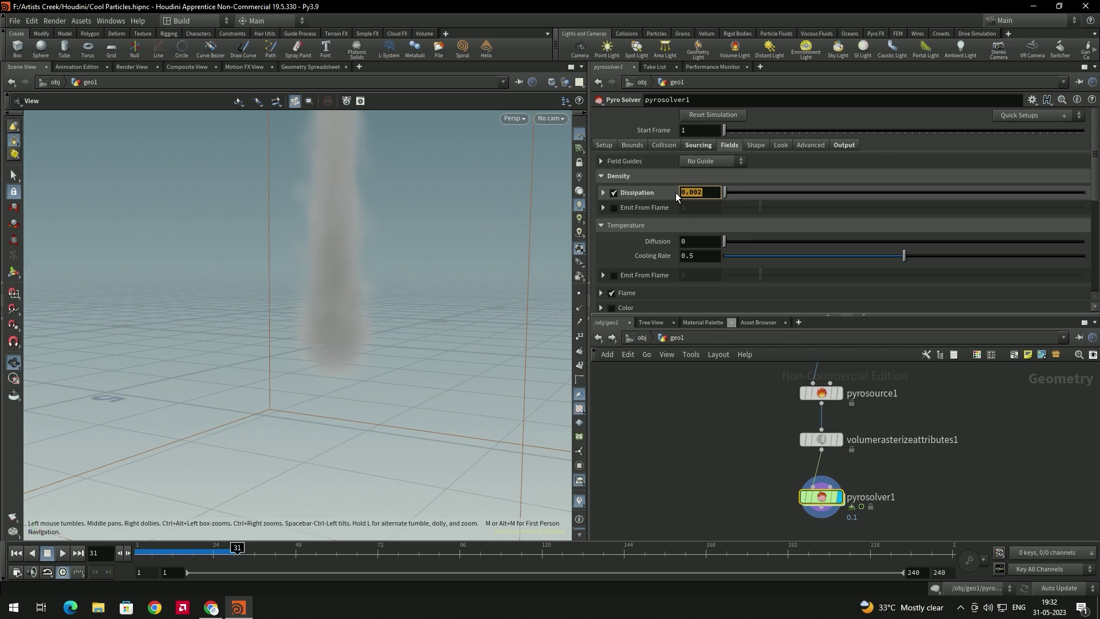
{"action": "type", "text": "0.001"}
{"action": "key", "text": "Return"}
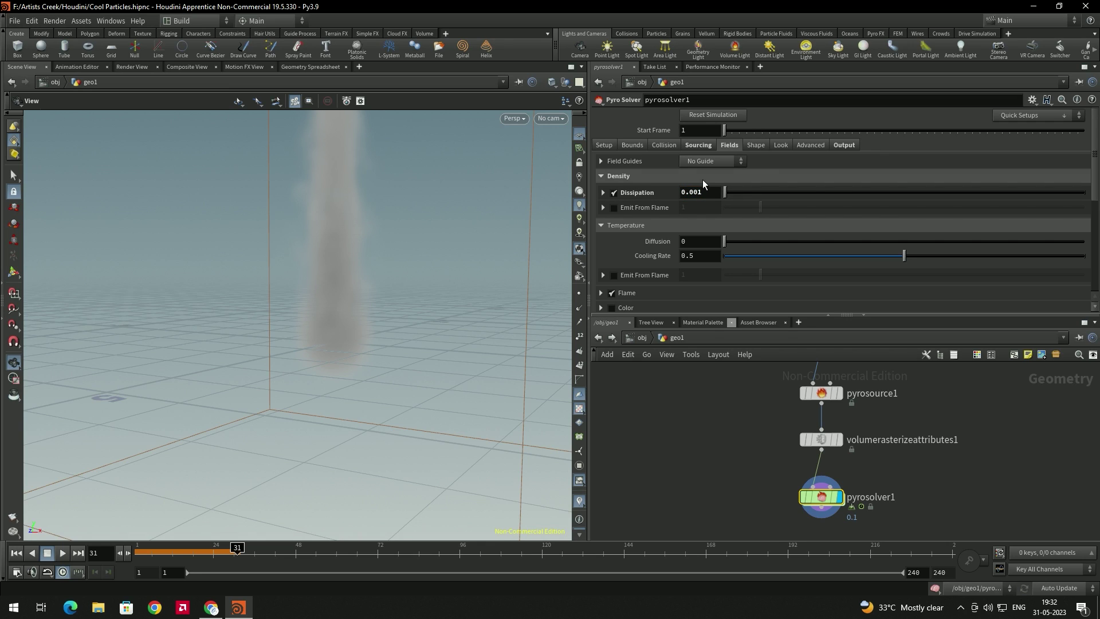
Add a fourth source to the pyro solver with density as source volume and divergence as target field.
{"action": "left_click", "coordinate": [700, 145]}
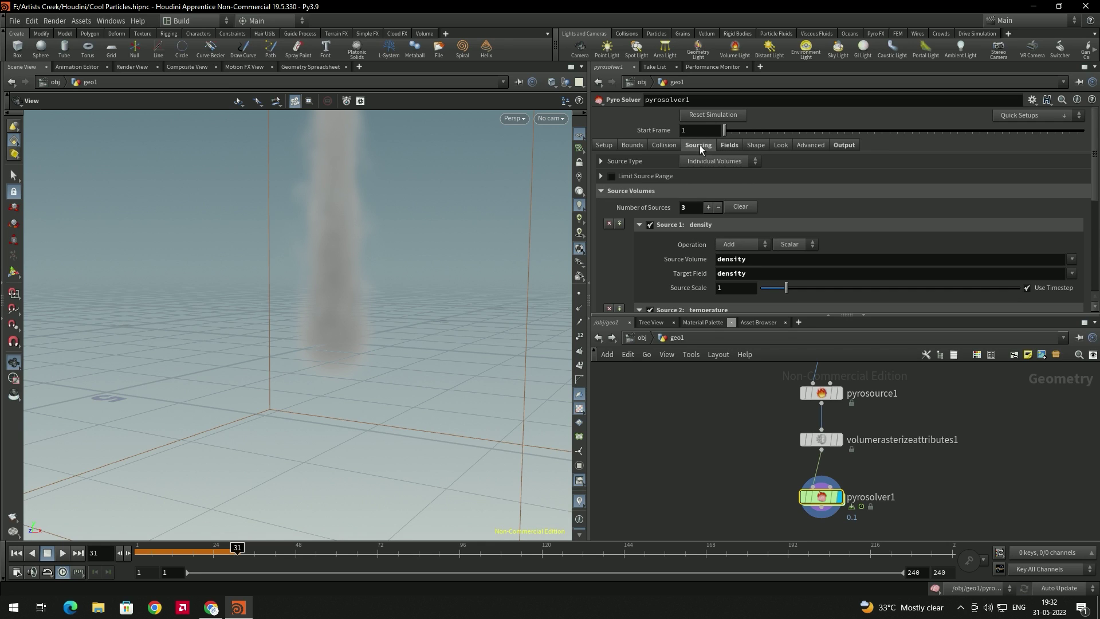
{"action": "left_click_drag", "start_coordinate": [374, 236], "coordinate": [408, 238]}
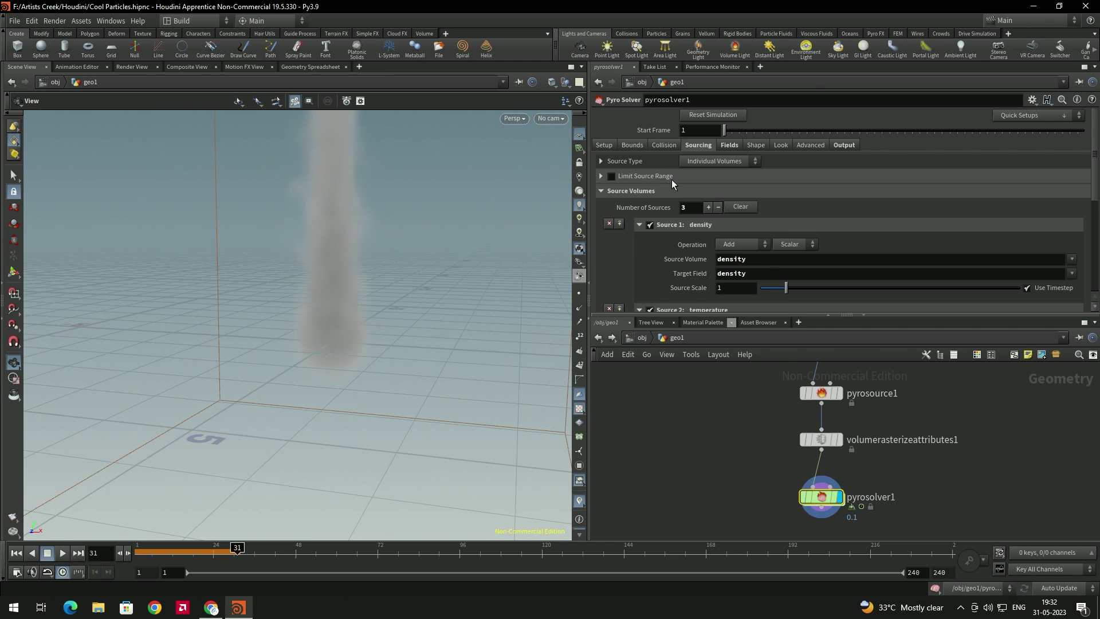
{"action": "scroll", "coordinate": [671, 207], "scroll_direction": "down", "scroll_amount": 5}
{"action": "scroll", "coordinate": [672, 229], "scroll_direction": "up", "scroll_amount": 5}
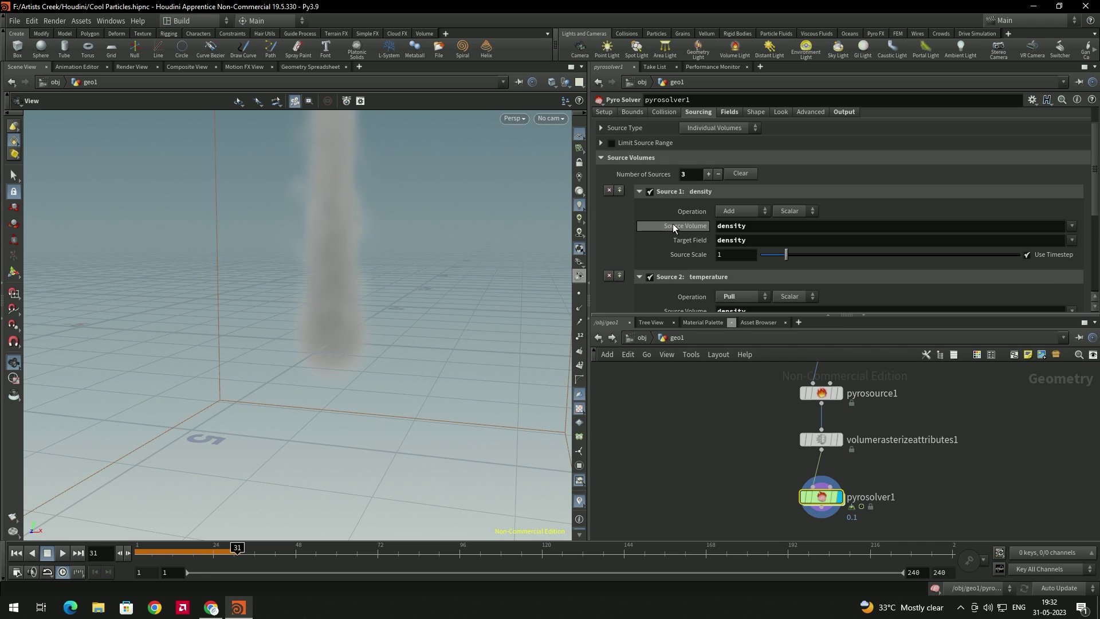
{"action": "left_click", "coordinate": [709, 207]}
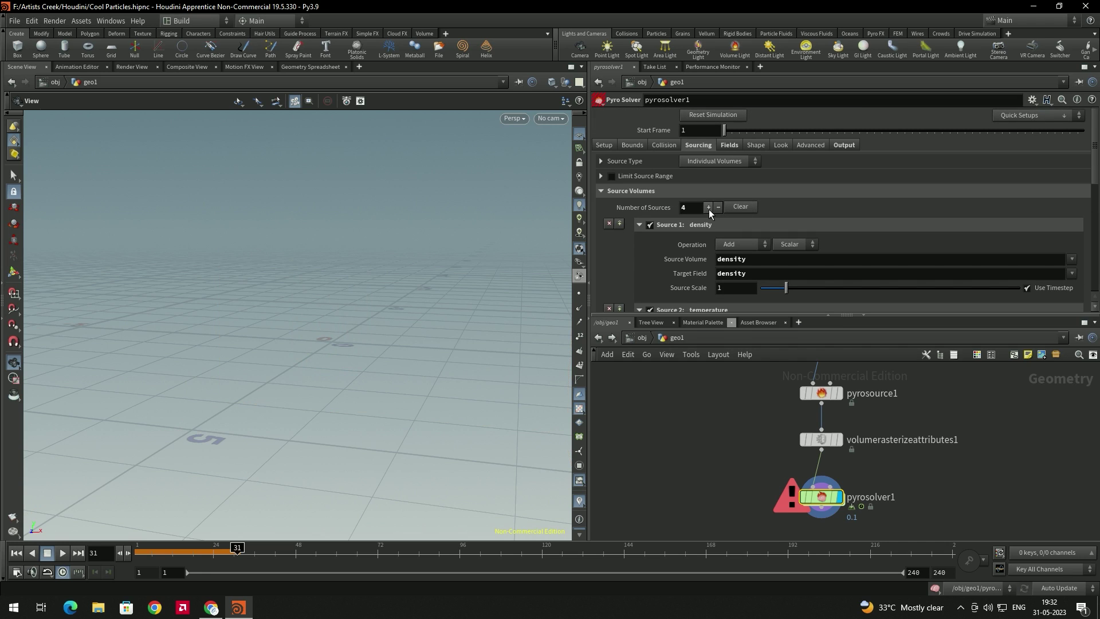
{"action": "scroll", "coordinate": [681, 245], "scroll_direction": "down", "scroll_amount": 8}
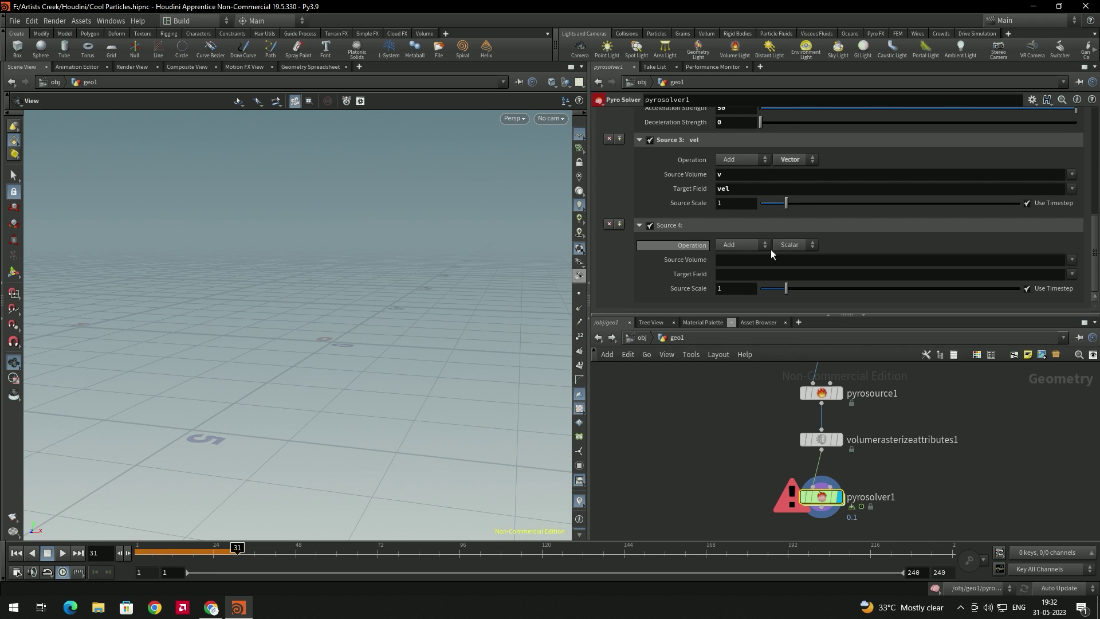
{"action": "left_click", "coordinate": [1070, 260]}
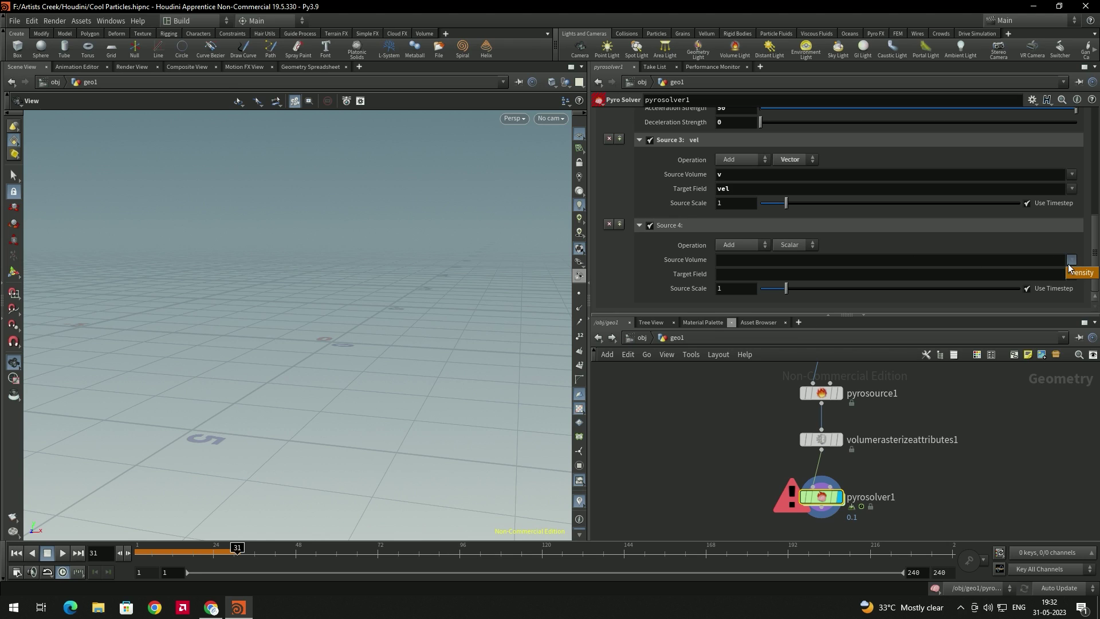
{"action": "left_click", "coordinate": [1077, 274]}
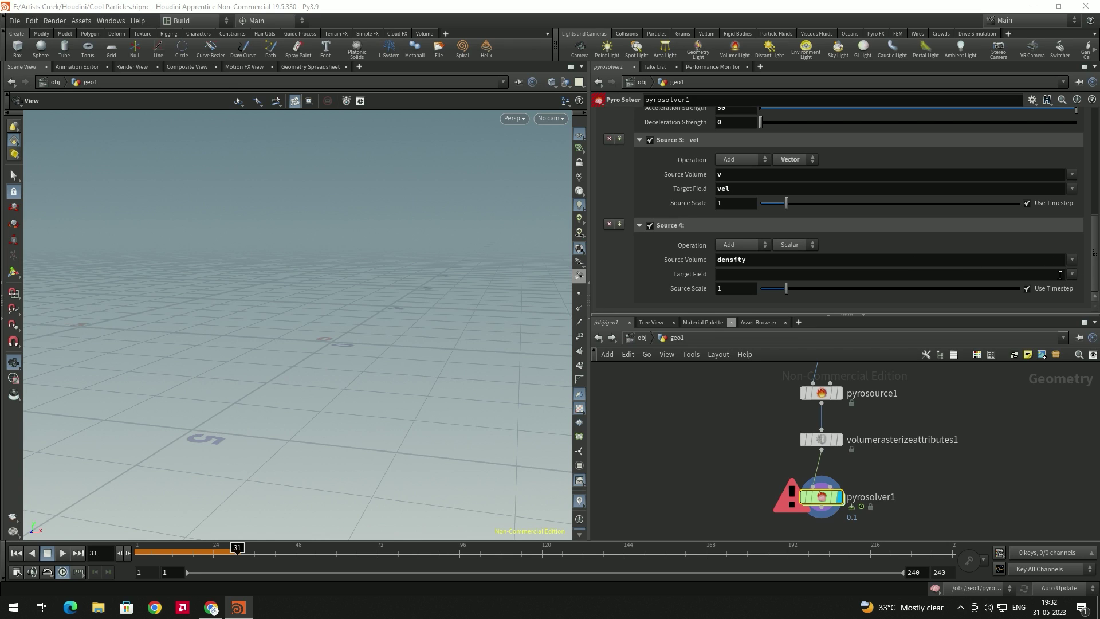
{"action": "left_click", "coordinate": [1071, 274]}
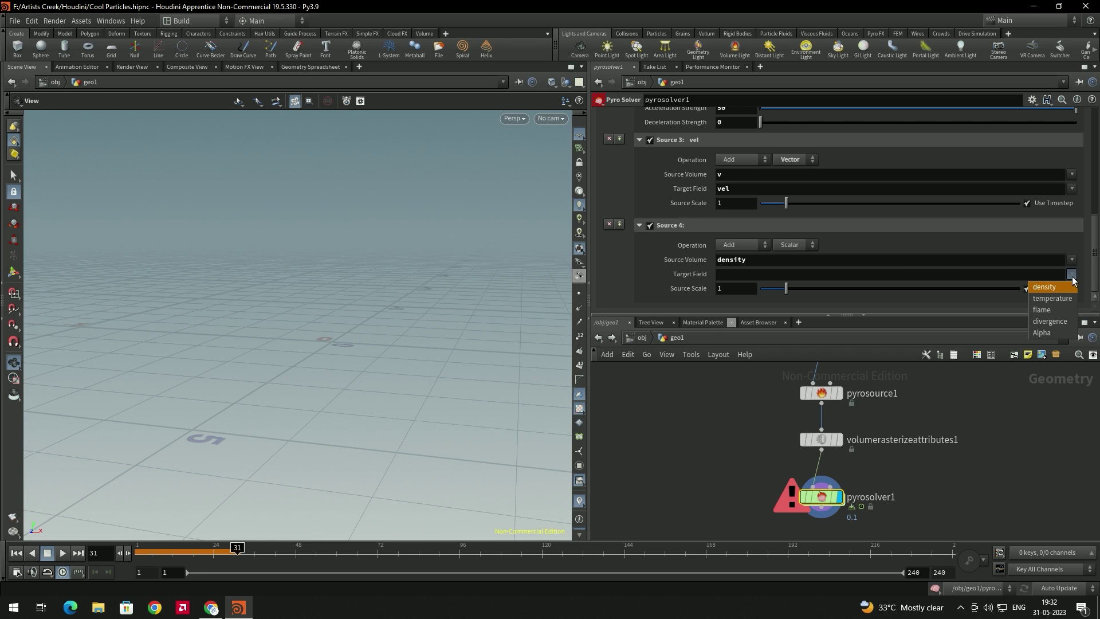
{"action": "left_click", "coordinate": [1052, 322]}
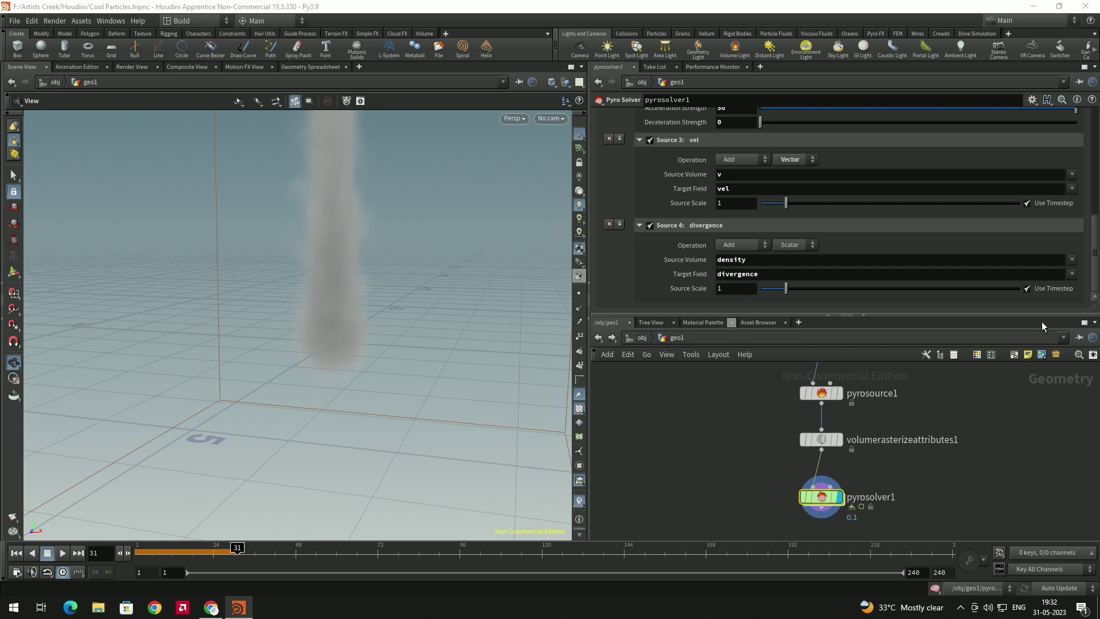
Set the divergence source's scale to 3 and play the smoke simulation.
{"action": "left_click", "coordinate": [739, 289]}
{"action": "type", "text": "3"}
{"action": "key", "text": "Return"}
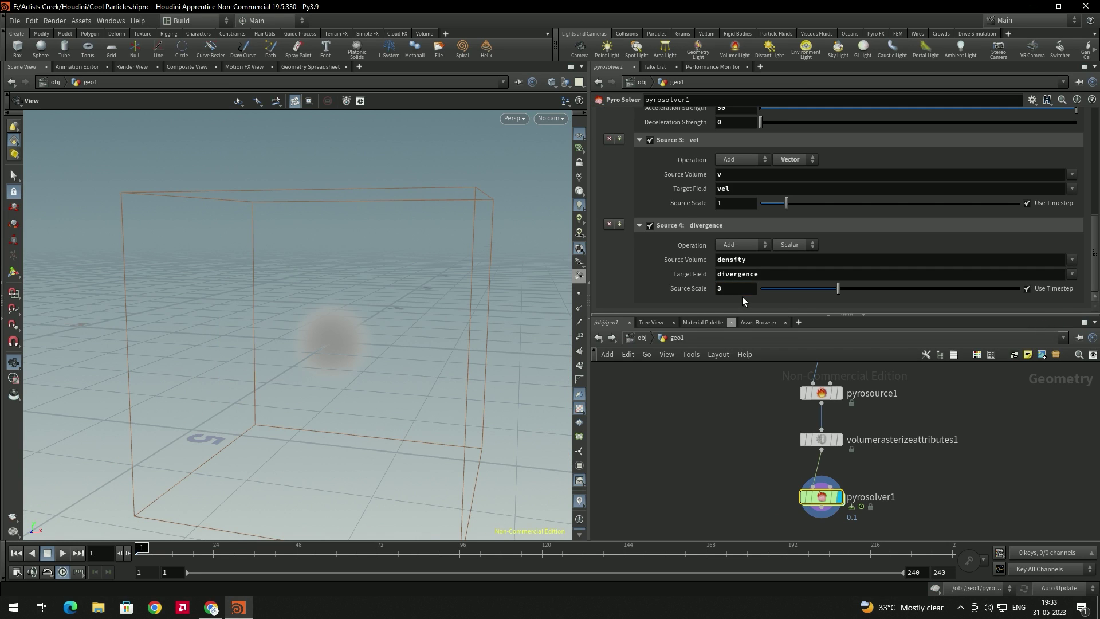
{"action": "left_click", "coordinate": [62, 553]}
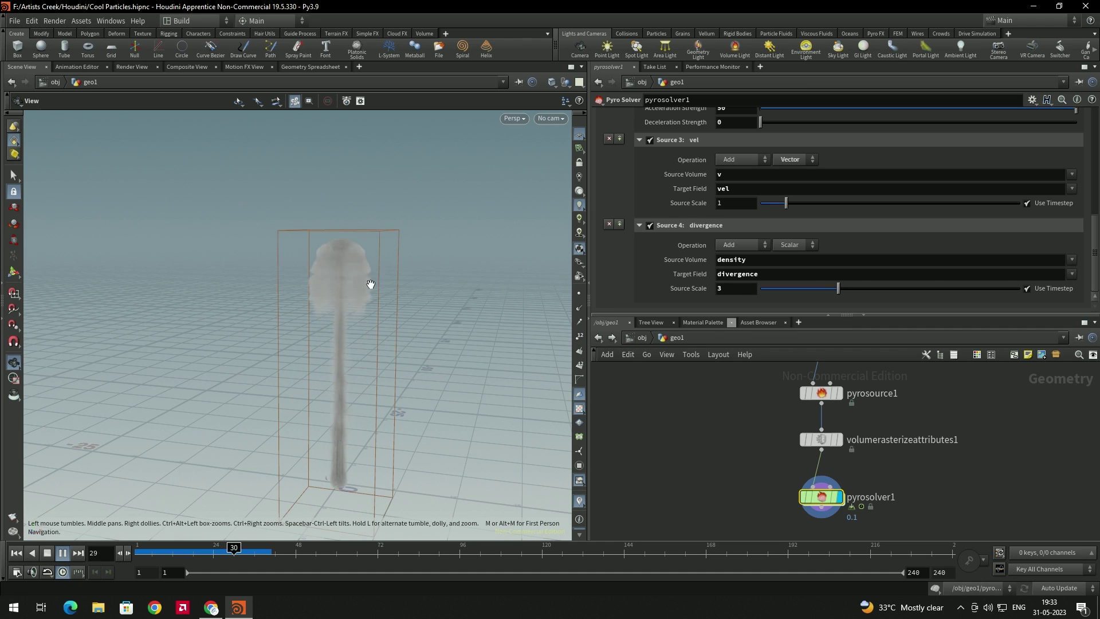
{"action": "key", "text": "Escape"}
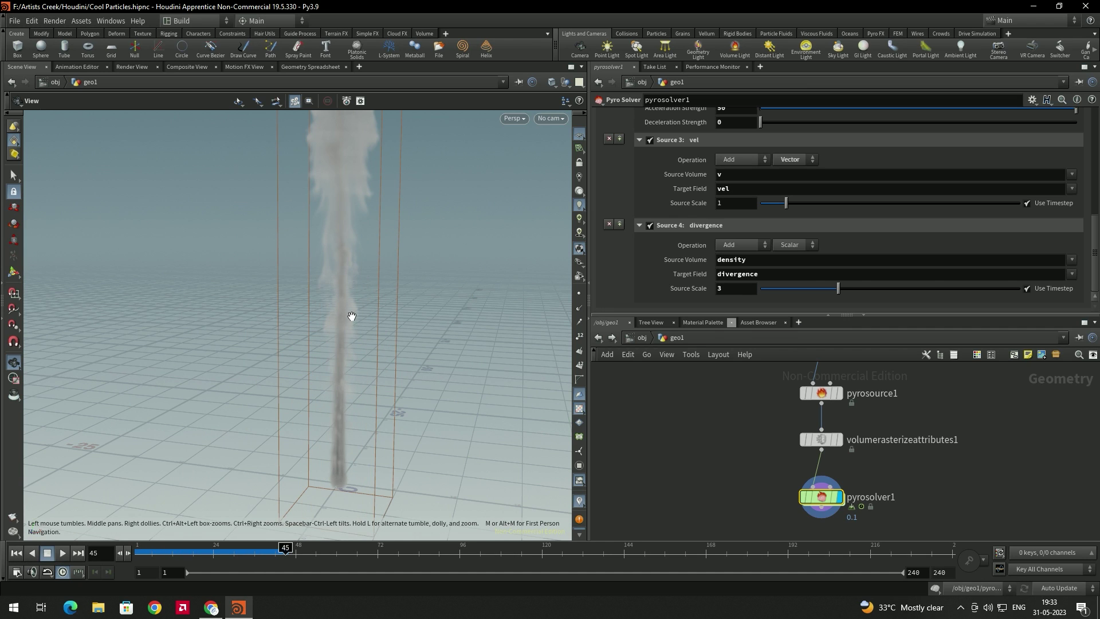
Set the divergence source's scale to 12 and replay the simulation from the first frame.
{"action": "left_click", "coordinate": [735, 292]}
{"action": "type", "text": "12"}
{"action": "key", "text": "Return"}
{"action": "left_click", "coordinate": [16, 553]}
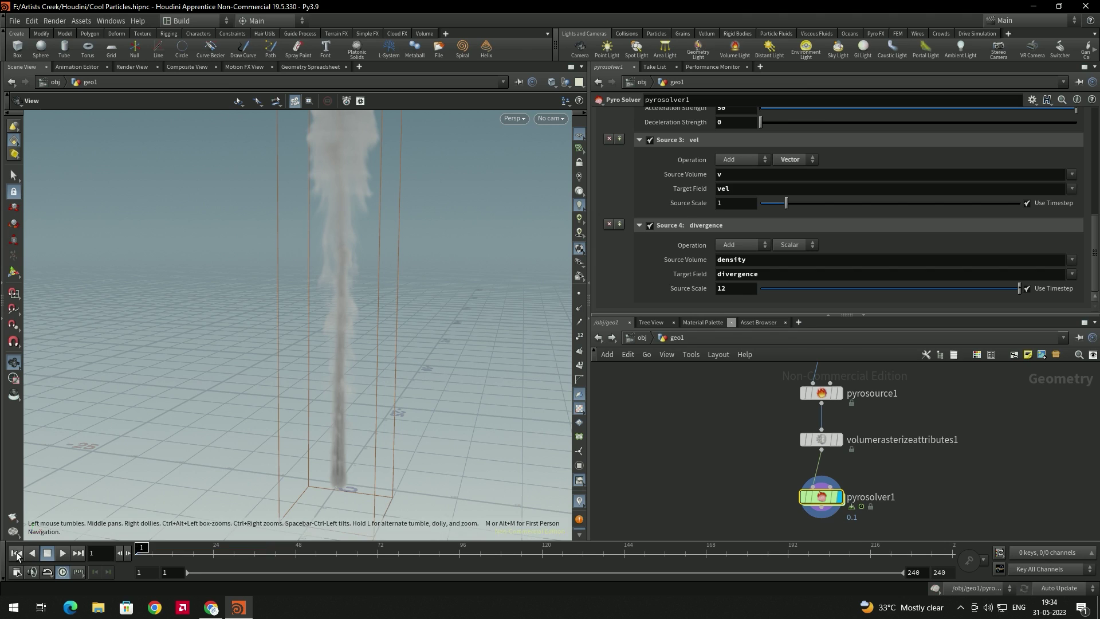
{"action": "left_click", "coordinate": [62, 553]}
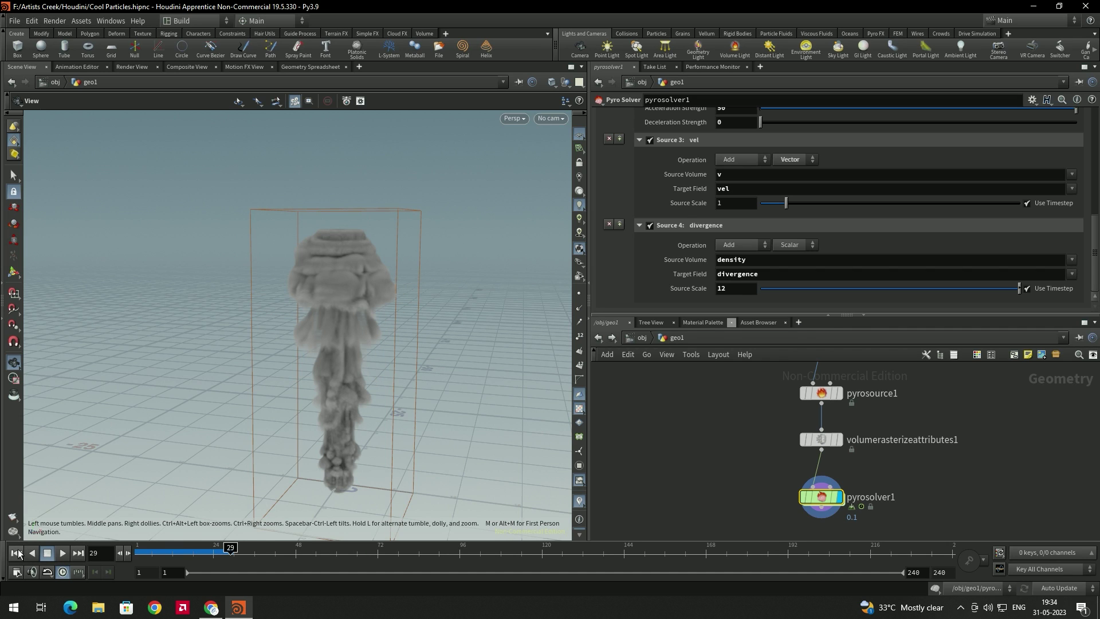
{"action": "left_click", "coordinate": [16, 553]}
{"action": "left_click", "coordinate": [62, 553]}
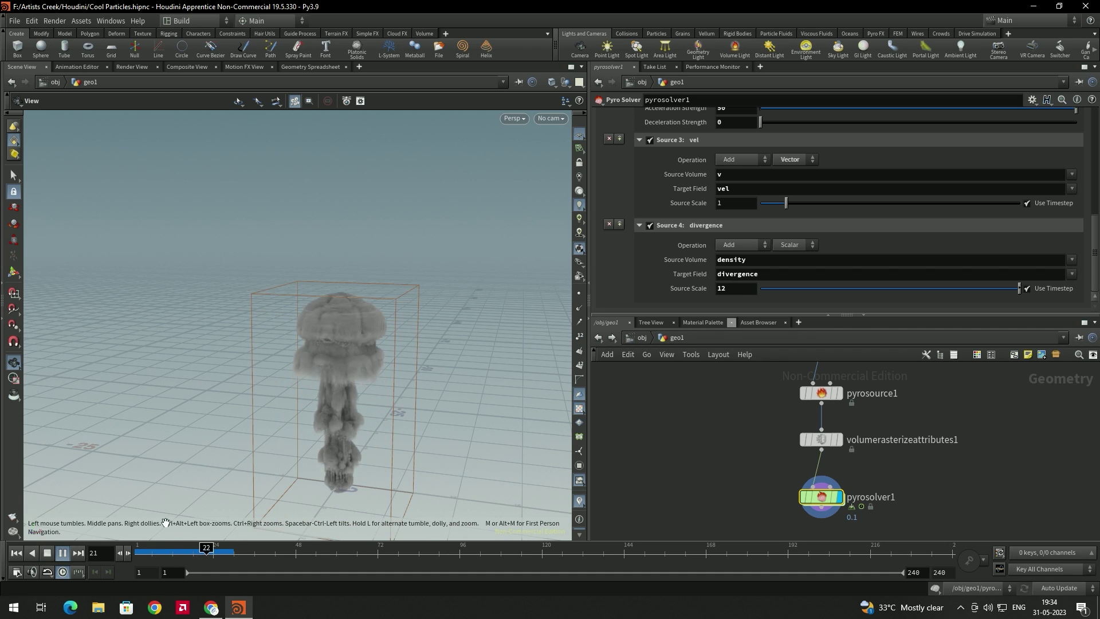
{"action": "left_click", "coordinate": [62, 553]}
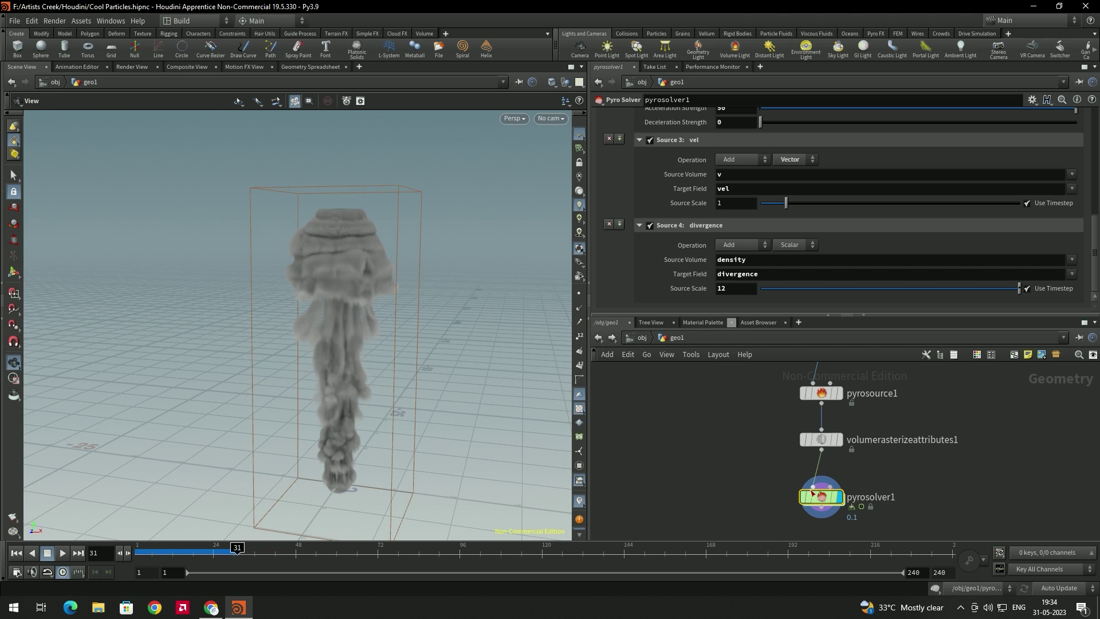
Change the temperature source's operation to Add with a source scale of 0.1, and play the simulation from the first frame.
{"action": "scroll", "coordinate": [664, 247], "scroll_direction": "up", "scroll_amount": 3}
{"action": "scroll", "coordinate": [666, 246], "scroll_direction": "up", "scroll_amount": 5}
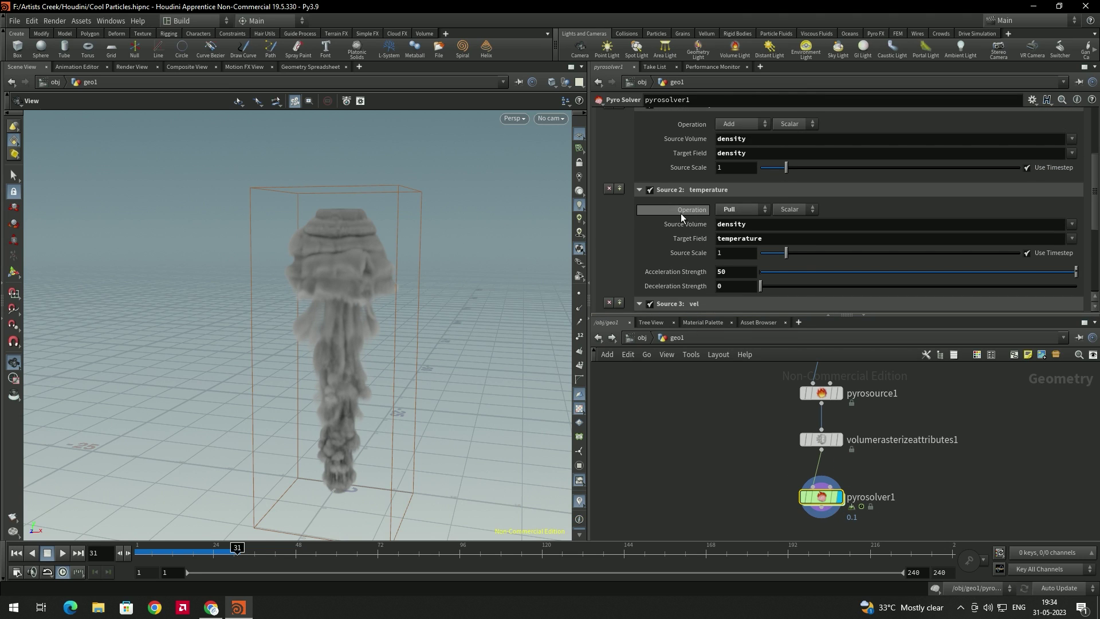
{"action": "left_click", "coordinate": [740, 210]}
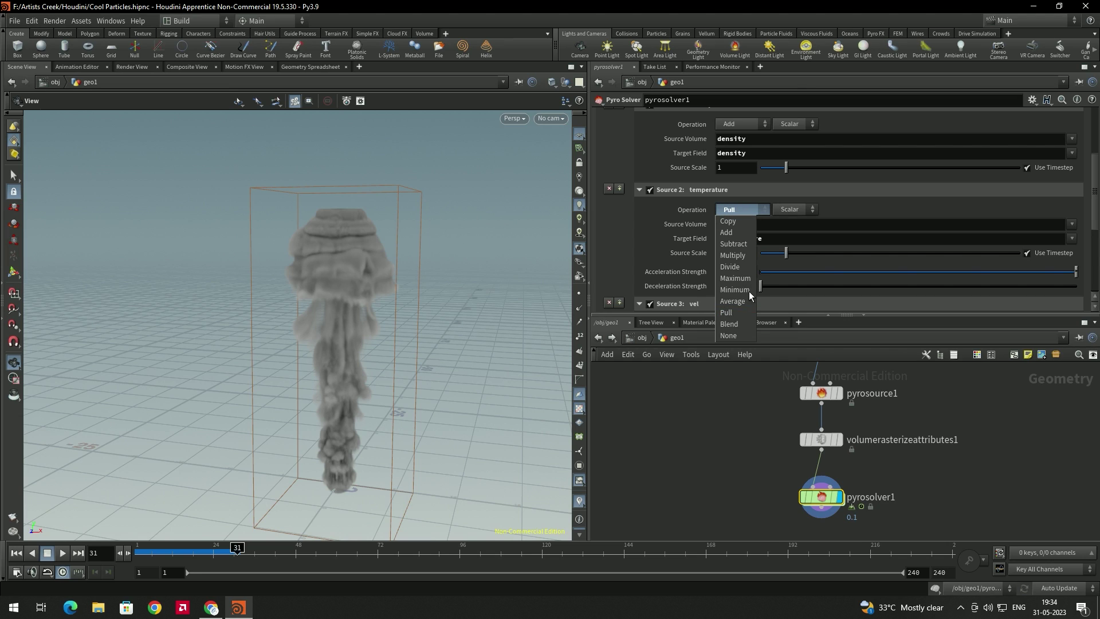
{"action": "left_click", "coordinate": [726, 232]}
{"action": "left_click_drag", "start_coordinate": [744, 253], "coordinate": [656, 249]}
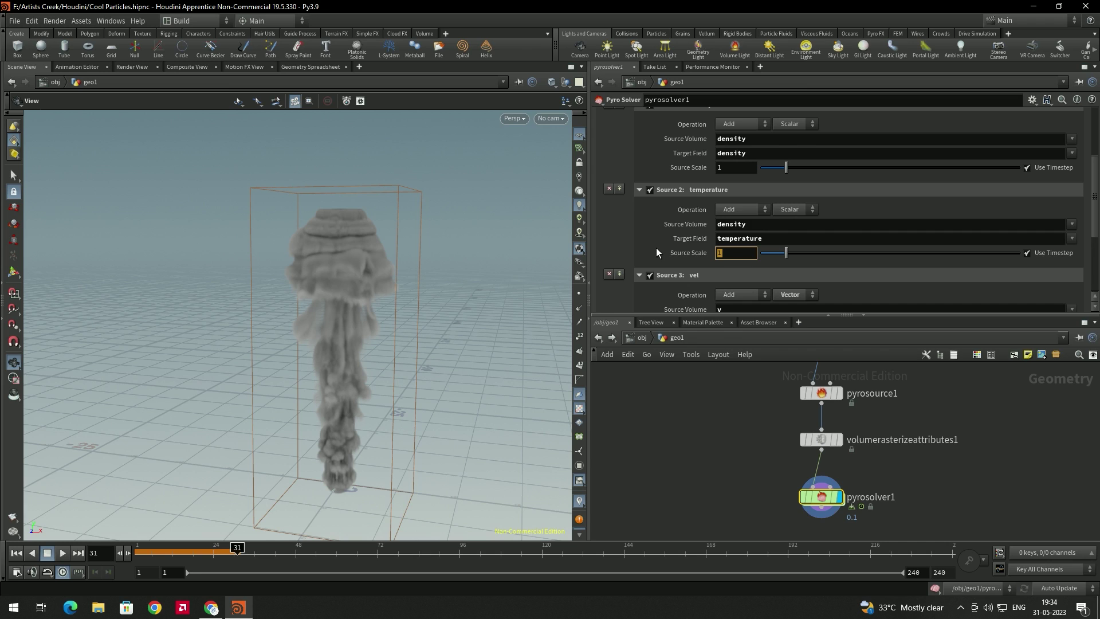
{"action": "type", "text": "0.1"}
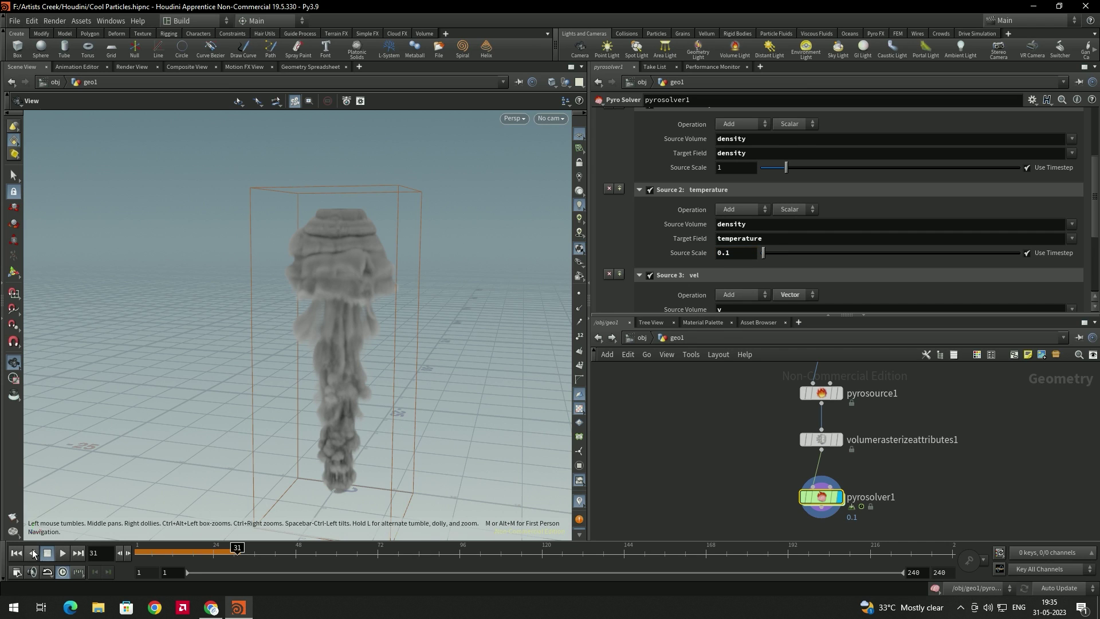
{"action": "left_click", "coordinate": [16, 553]}
{"action": "left_click", "coordinate": [62, 552]}
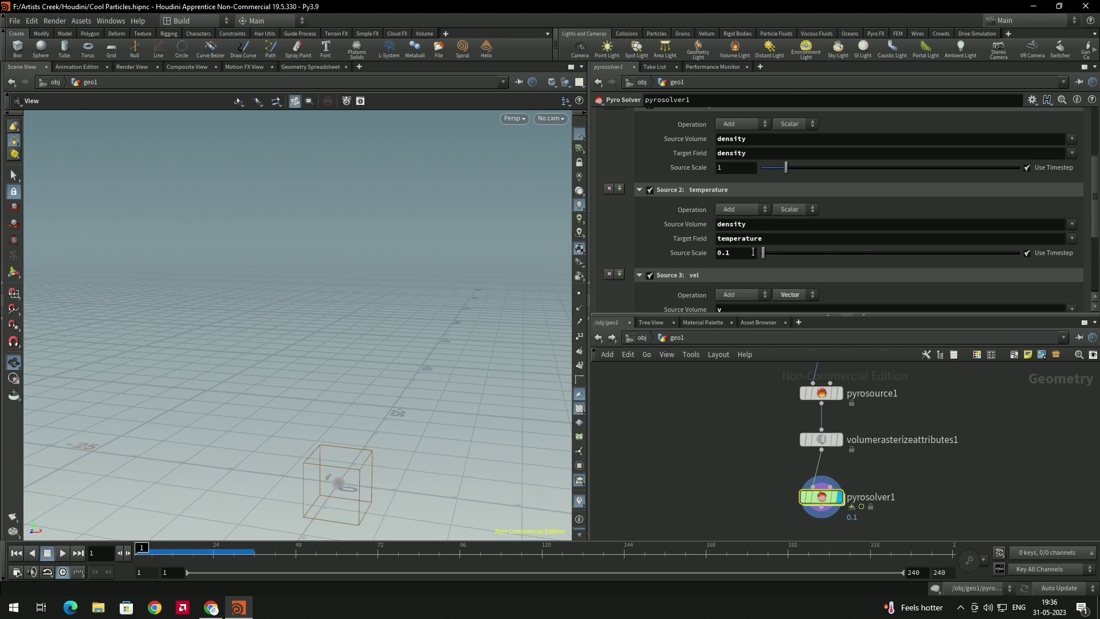
Set the temperature source's scale to 0.01 and play the simulation.
{"action": "type", "text": "0"}
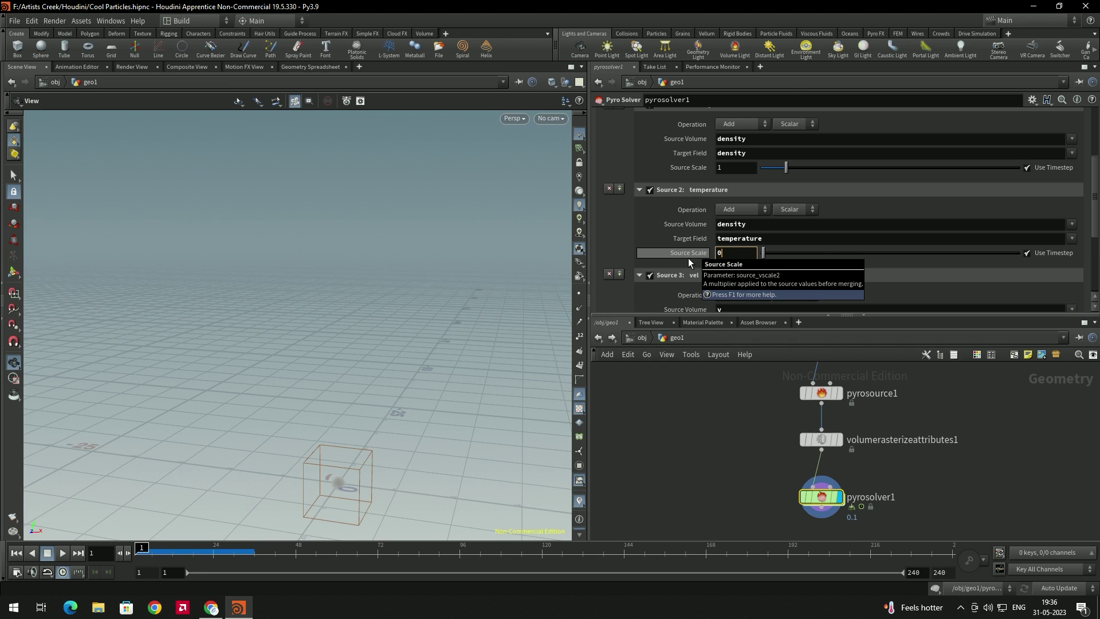
{"action": "type", "text": ".01"}
{"action": "key", "text": "Return"}
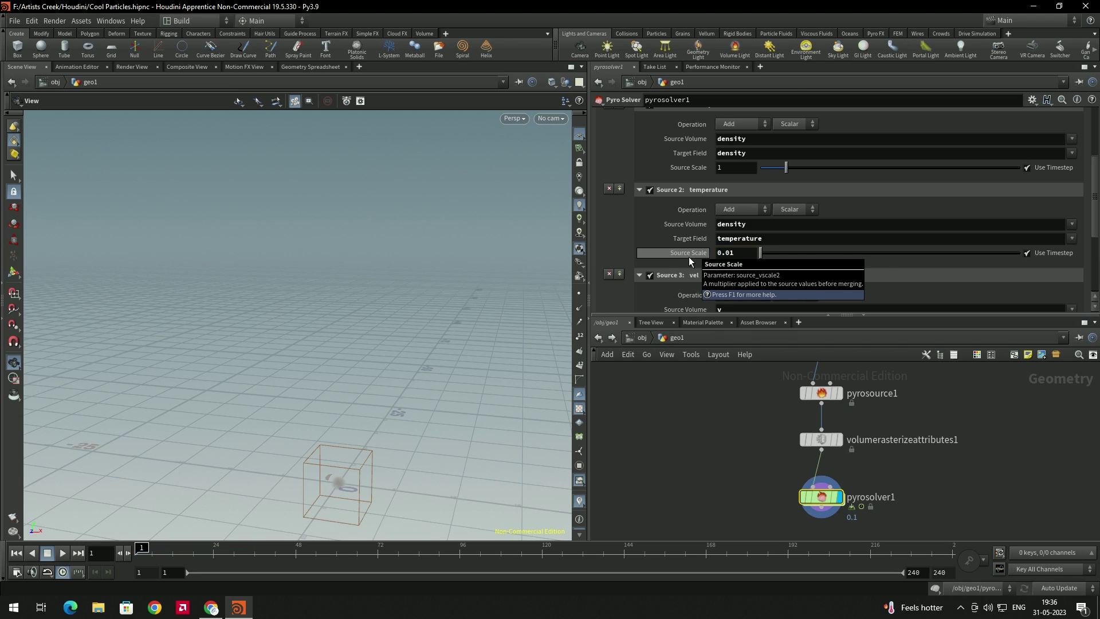
{"action": "right_click_drag", "start_coordinate": [277, 442], "coordinate": [361, 450]}
{"action": "middle_click_drag", "start_coordinate": [376, 425], "coordinate": [287, 247]}
{"action": "right_click_drag", "start_coordinate": [286, 247], "coordinate": [337, 346]}
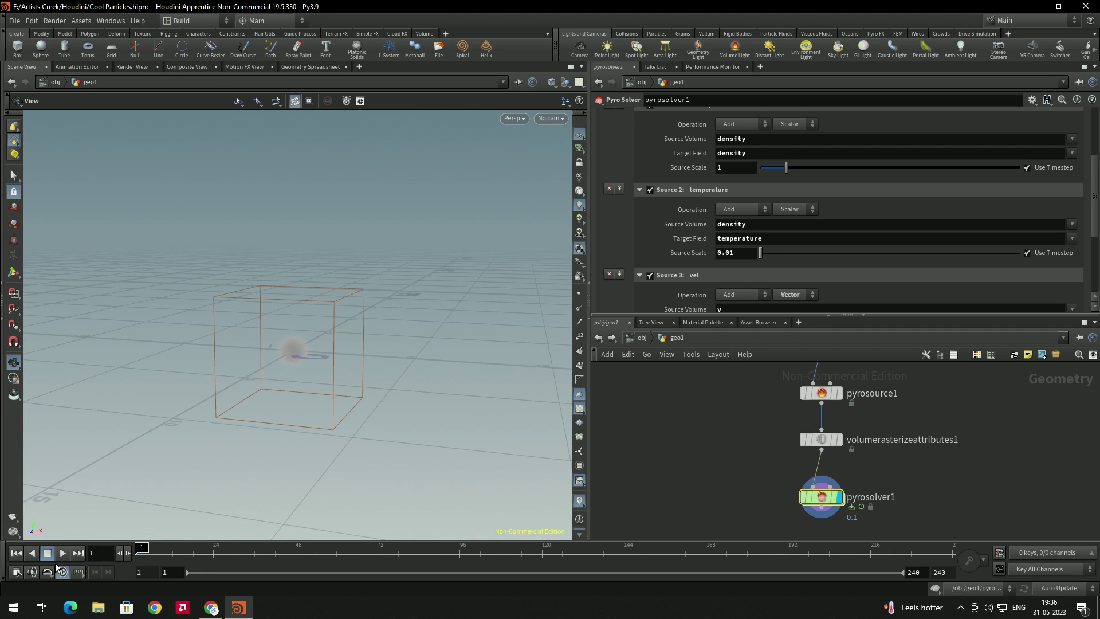
{"action": "left_click", "coordinate": [62, 553]}
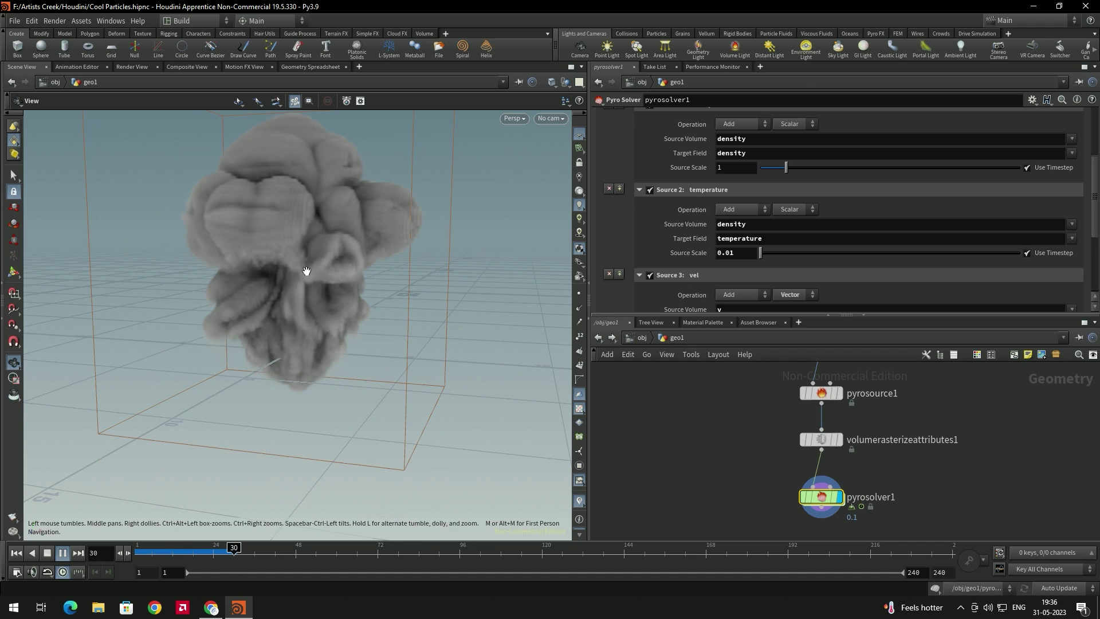
{"action": "left_click", "coordinate": [47, 554]}
{"action": "left_click_drag", "start_coordinate": [321, 294], "coordinate": [333, 266]}
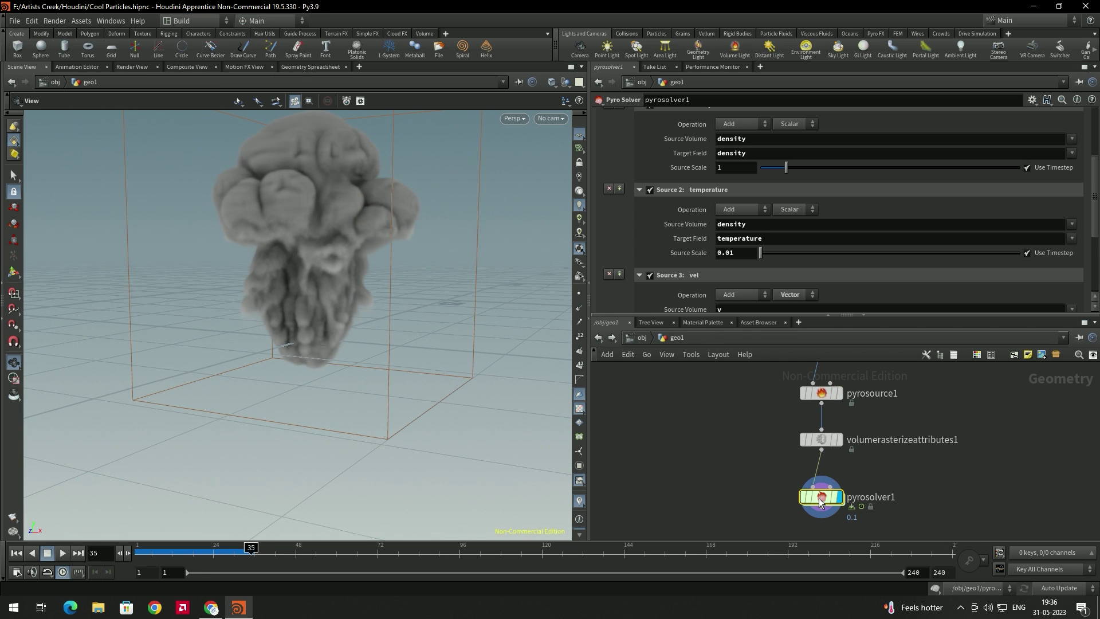
Set the divergence source's scale to 6 and play the simulation from the first frame.
{"action": "scroll", "coordinate": [661, 216], "scroll_direction": "down", "scroll_amount": 5}
{"action": "left_click_drag", "start_coordinate": [727, 288], "coordinate": [709, 288]}
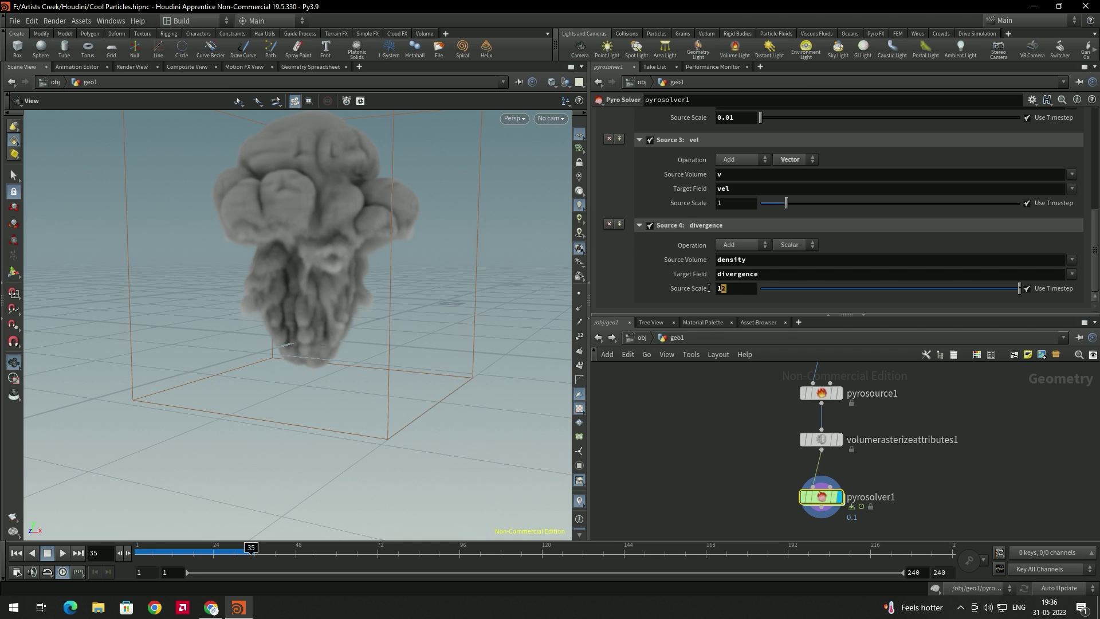
{"action": "type", "text": "6"}
{"action": "key", "text": "Return"}
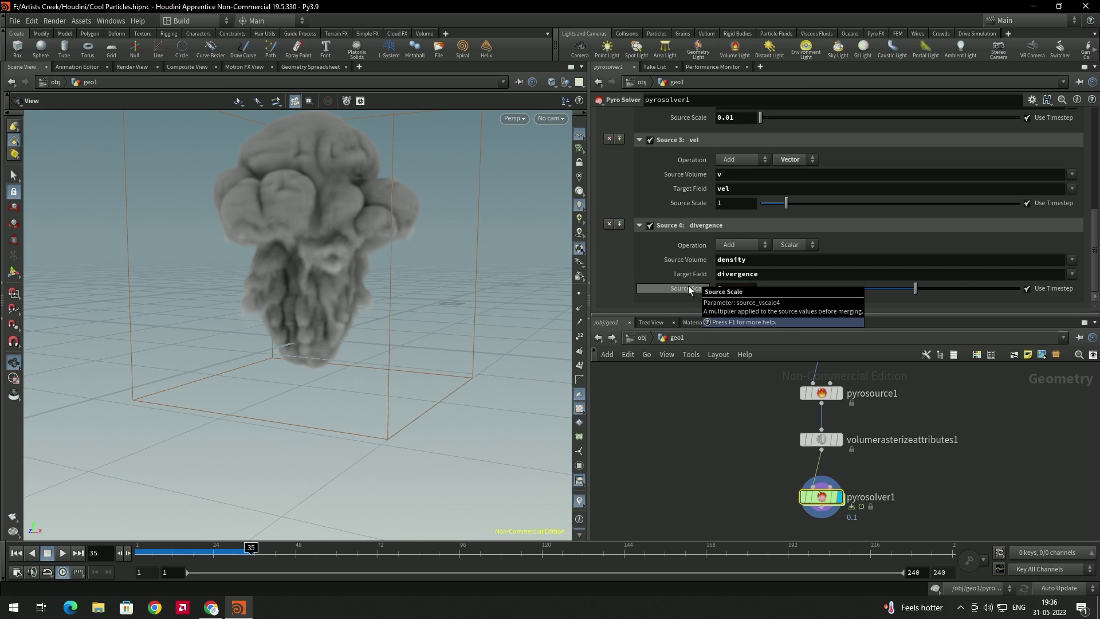
{"action": "left_click", "coordinate": [17, 553]}
{"action": "left_click", "coordinate": [62, 554]}
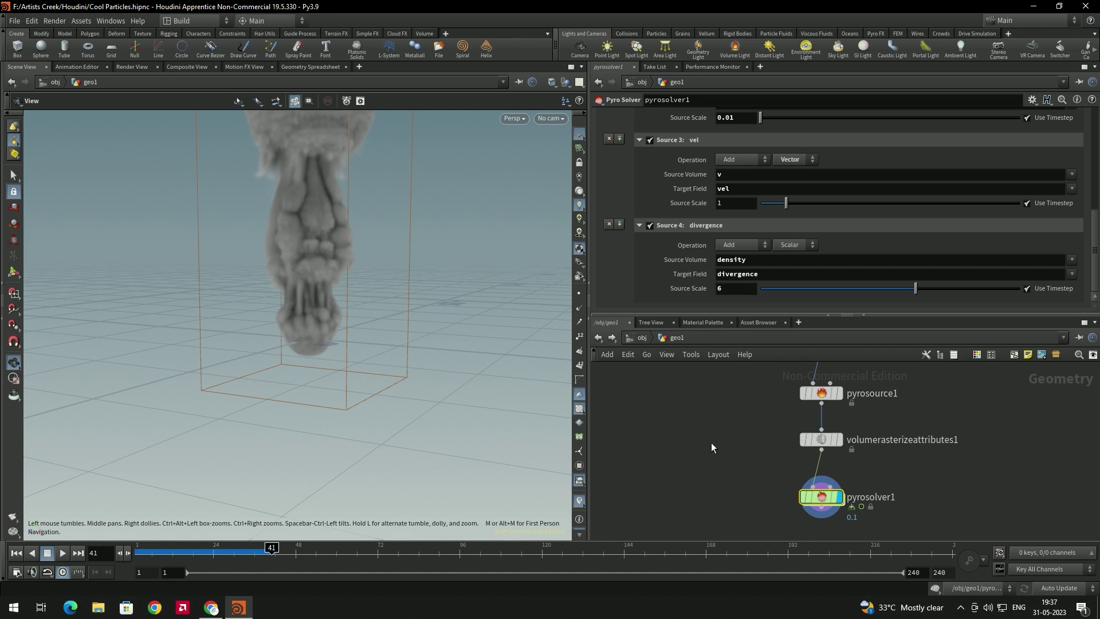
Enable turbulence in the pyro solver's shape settings and set its strength to 1.
{"action": "scroll", "coordinate": [829, 181], "scroll_direction": "up", "scroll_amount": 10}
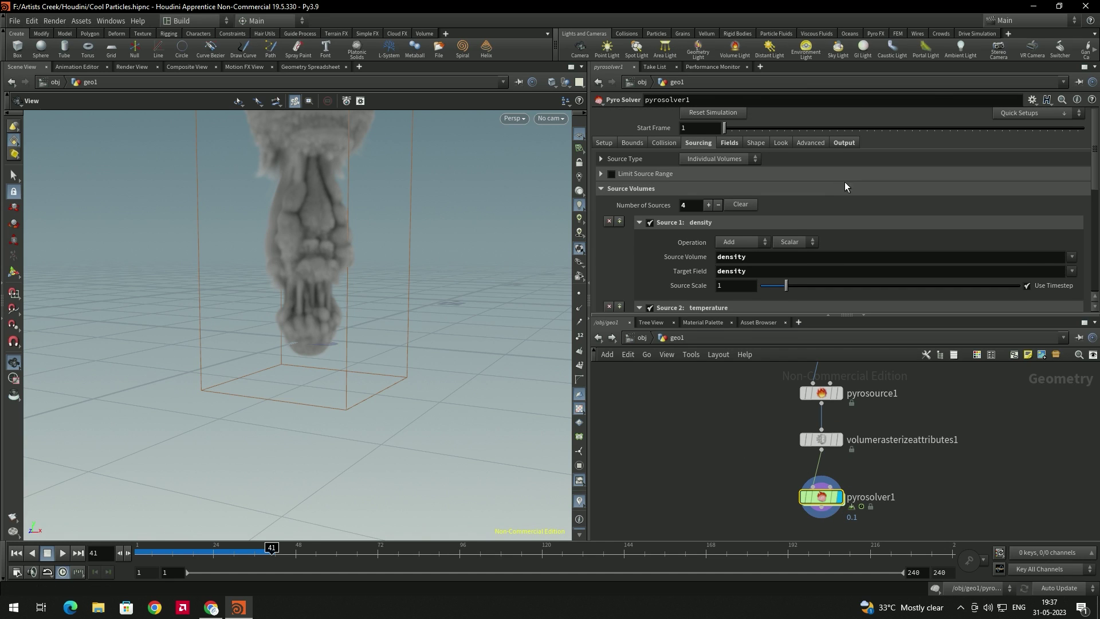
{"action": "left_click", "coordinate": [730, 142]}
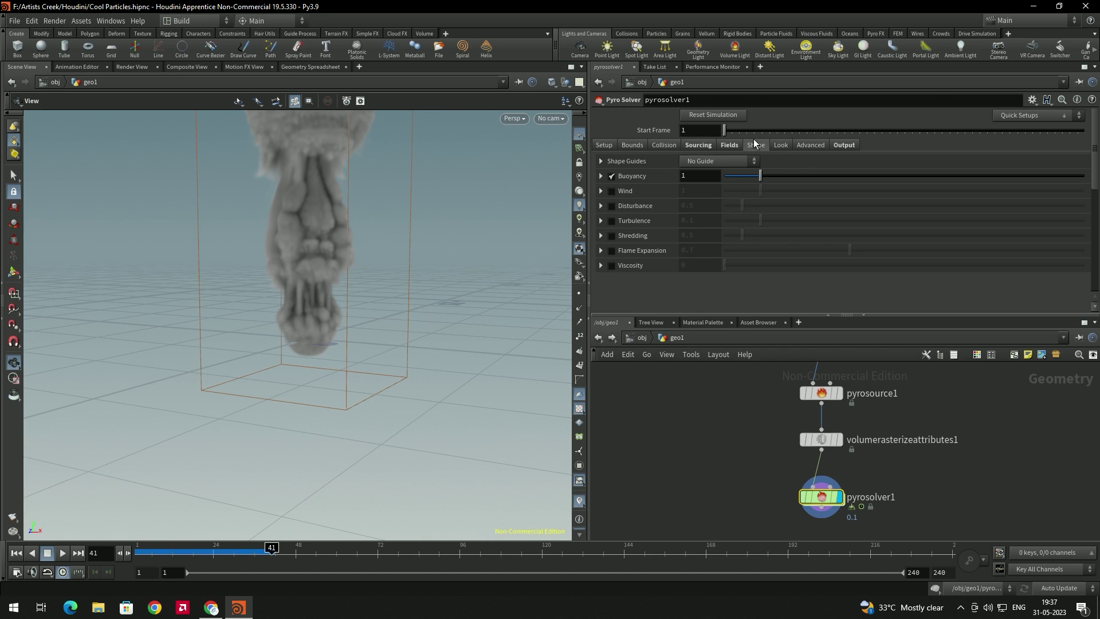
{"action": "left_click", "coordinate": [611, 221]}
{"action": "left_click", "coordinate": [601, 220]}
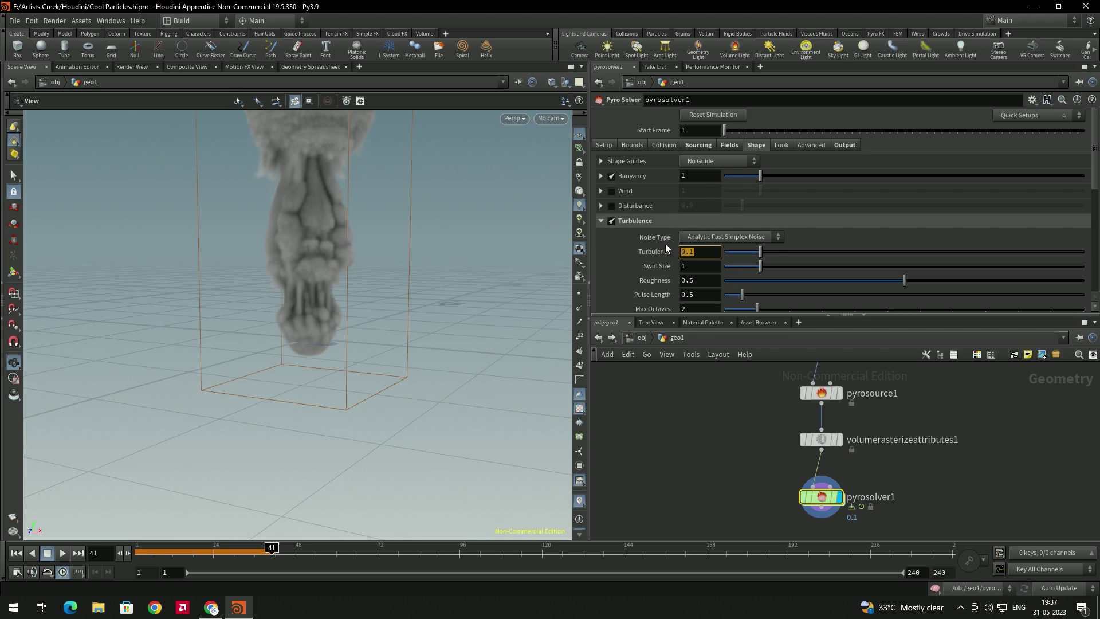
{"action": "type", "text": "1"}
{"action": "key", "text": "Return"}
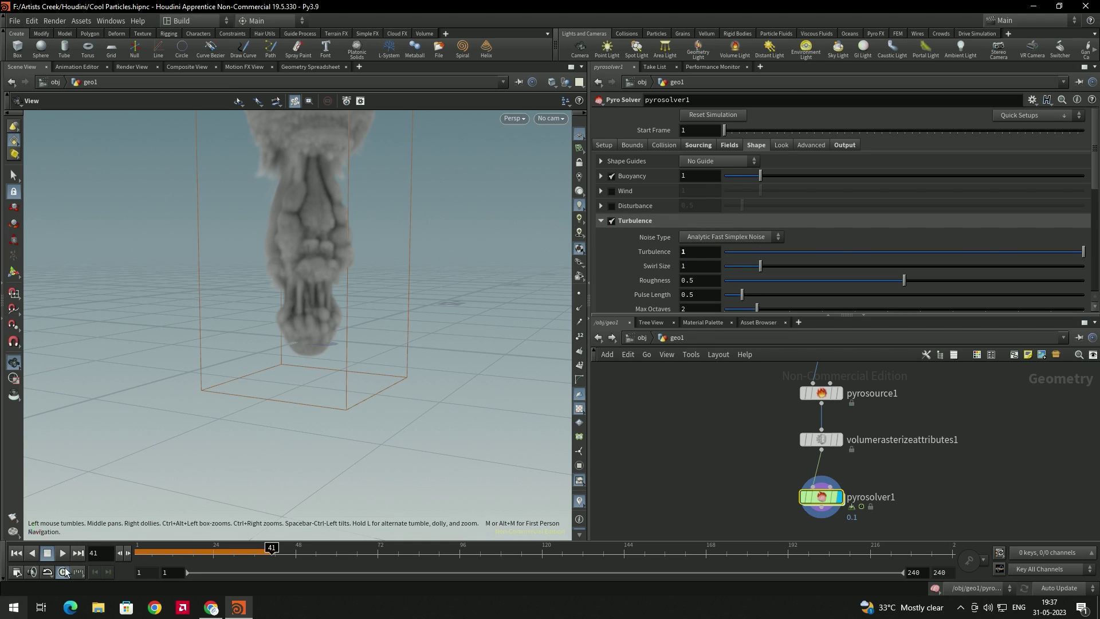
Play the simulation from the first frame to check the effect of the turbulence on the smoke.
{"action": "left_click", "coordinate": [16, 553]}
{"action": "left_click", "coordinate": [63, 553]}
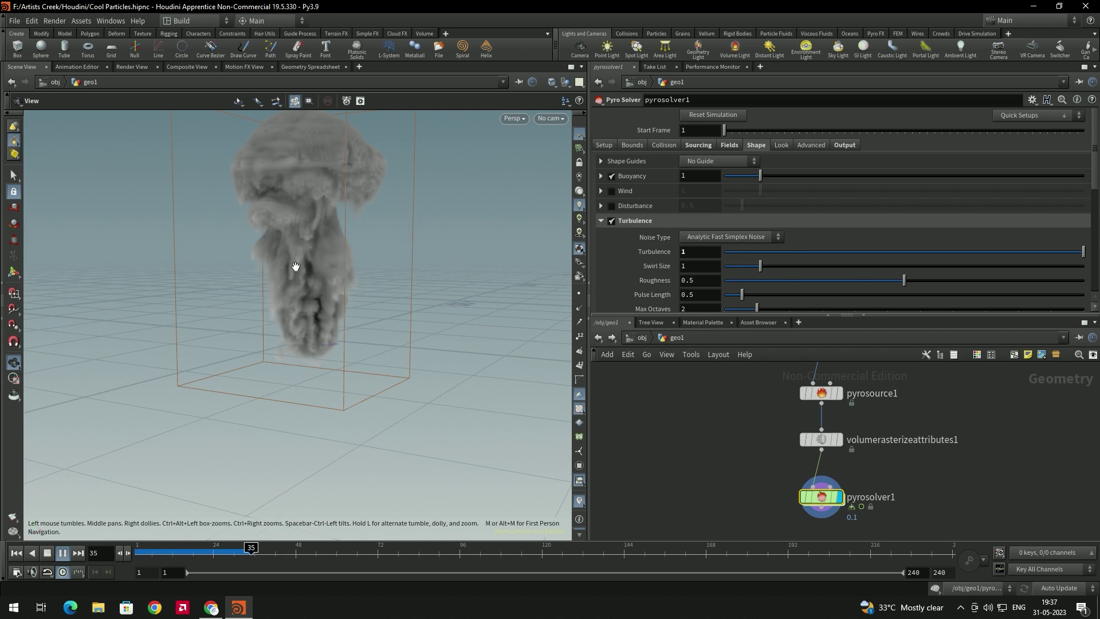
{"action": "left_click", "coordinate": [50, 556]}
{"action": "left_click", "coordinate": [64, 553]}
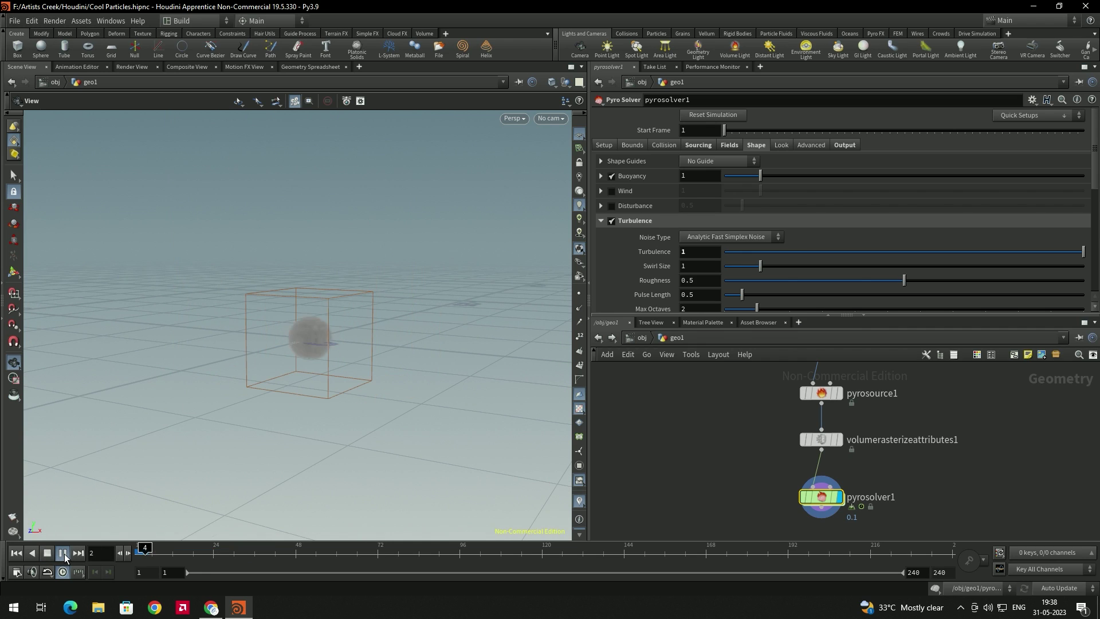
{"action": "left_click", "coordinate": [48, 554]}
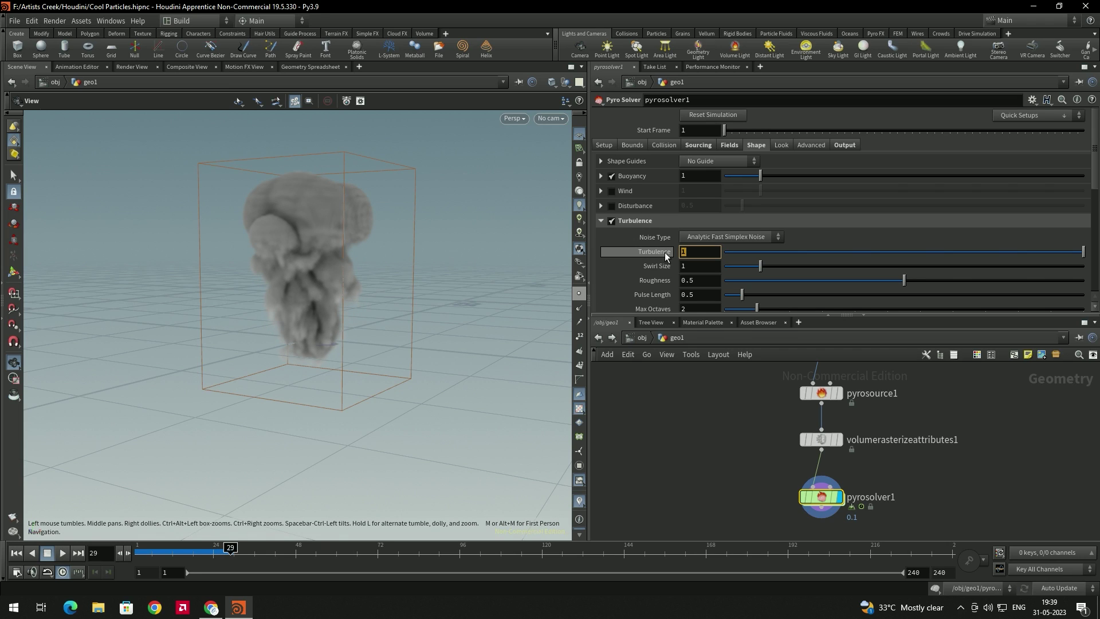
Set the solver's turbulence strength to 3 and play the simulation from the first frame.
{"action": "type", "text": "3"}
{"action": "key", "text": "Return"}
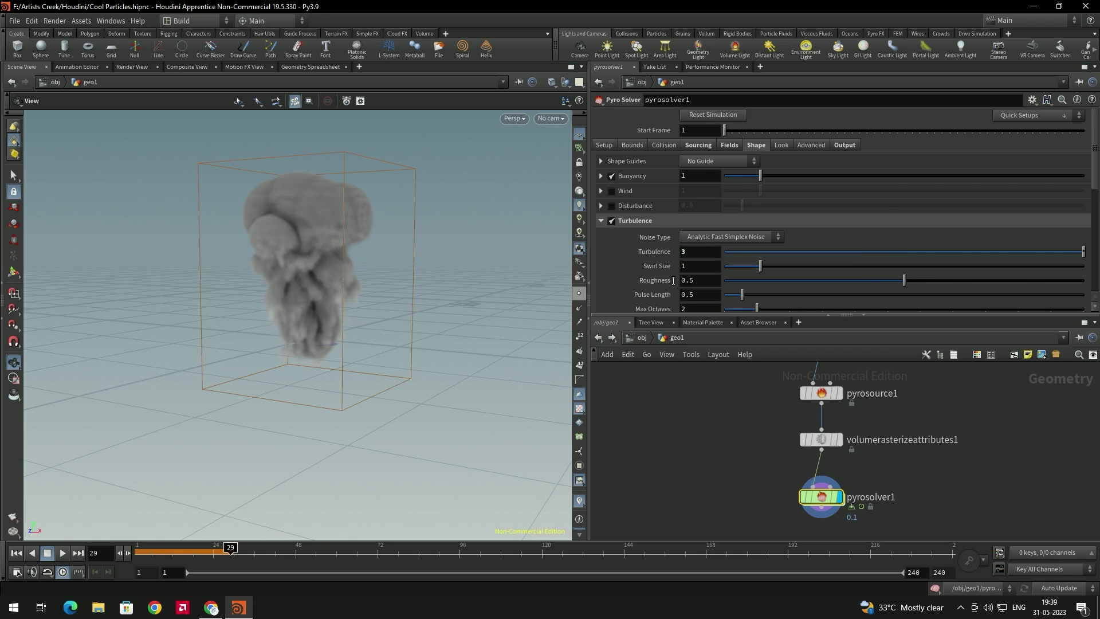
{"action": "left_click", "coordinate": [17, 553]}
{"action": "left_click", "coordinate": [62, 553]}
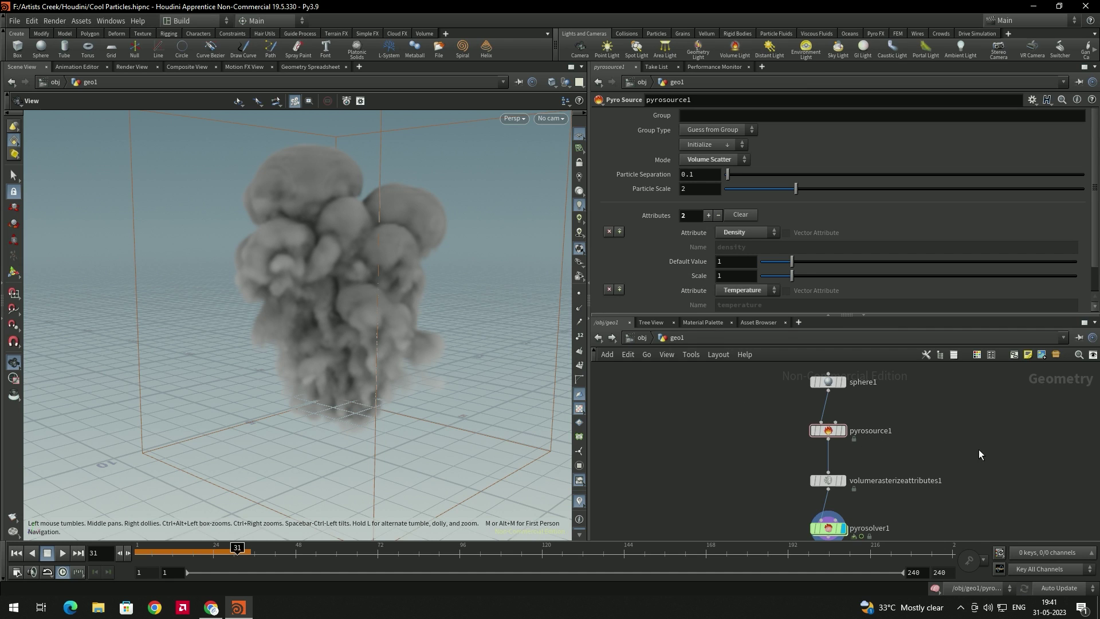
Add an Attribute Noise node and insert it between pyrosource1 and volumerasterizeattributes1.
{"action": "key", "text": "Tab"}
{"action": "type", "text": "attri"}
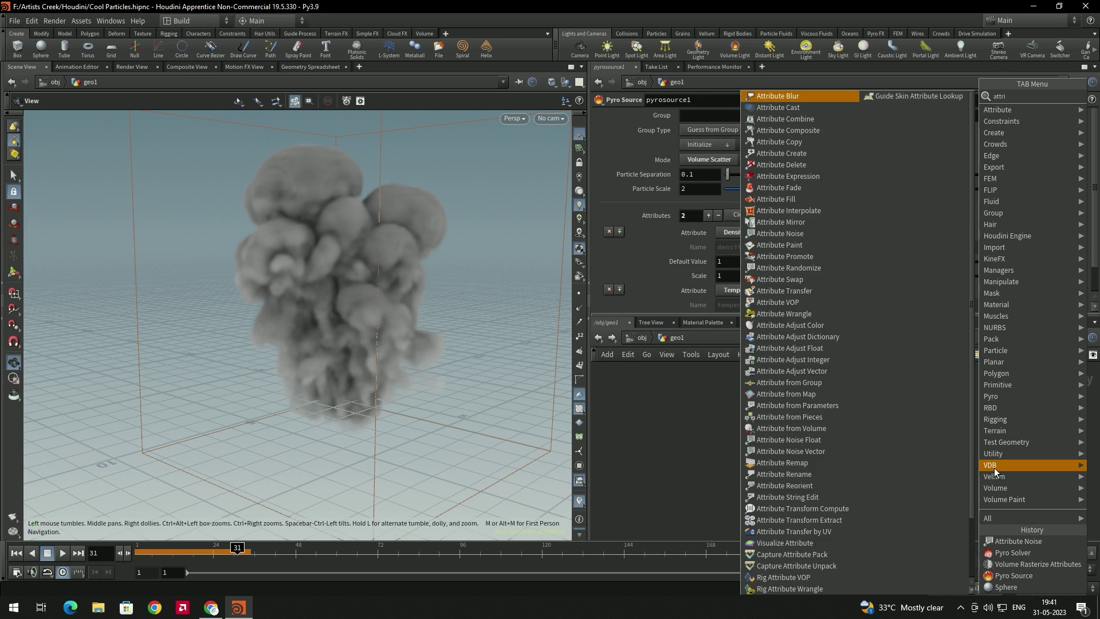
{"action": "type", "text": "no"}
{"action": "key", "text": "Return"}
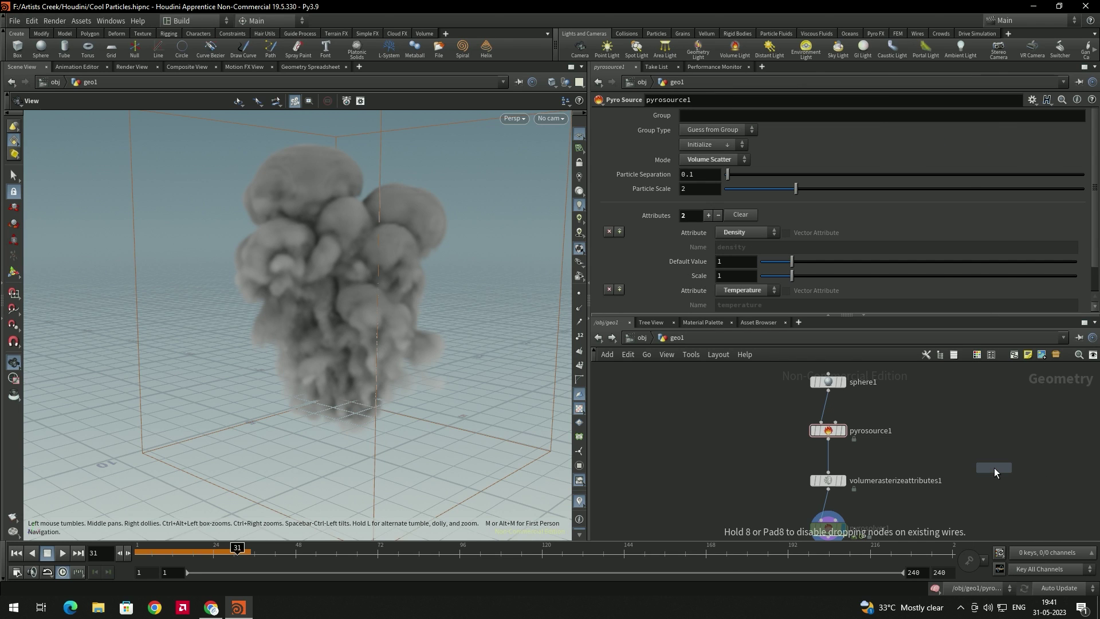
{"action": "left_click", "coordinate": [995, 468]}
{"action": "scroll", "coordinate": [848, 453], "scroll_direction": "up", "scroll_amount": 2}
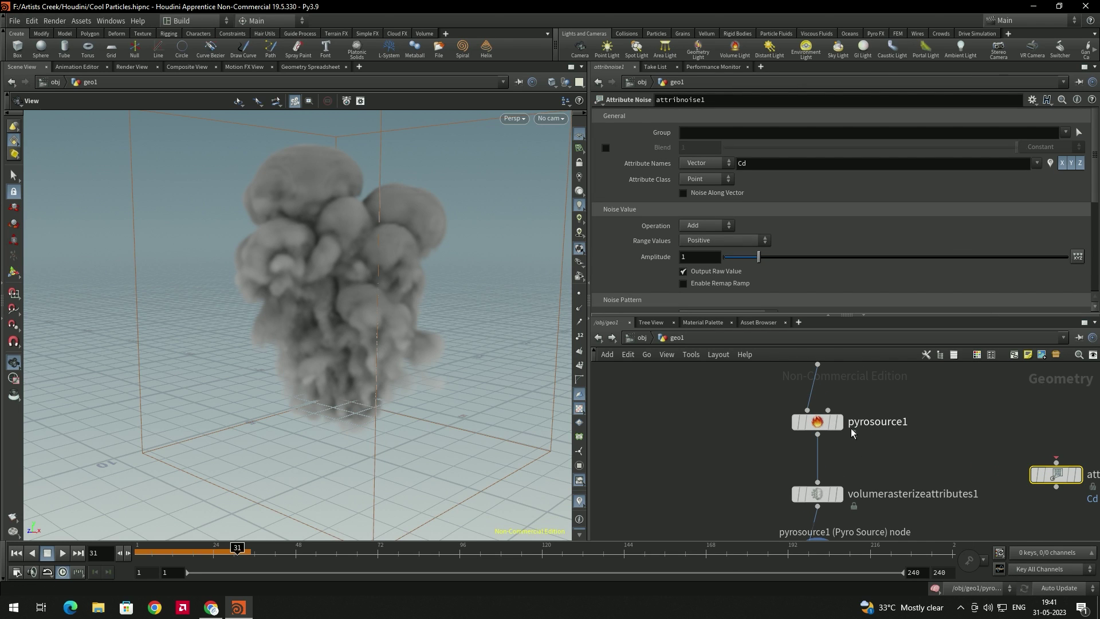
{"action": "left_click_drag", "start_coordinate": [1053, 479], "coordinate": [833, 475]}
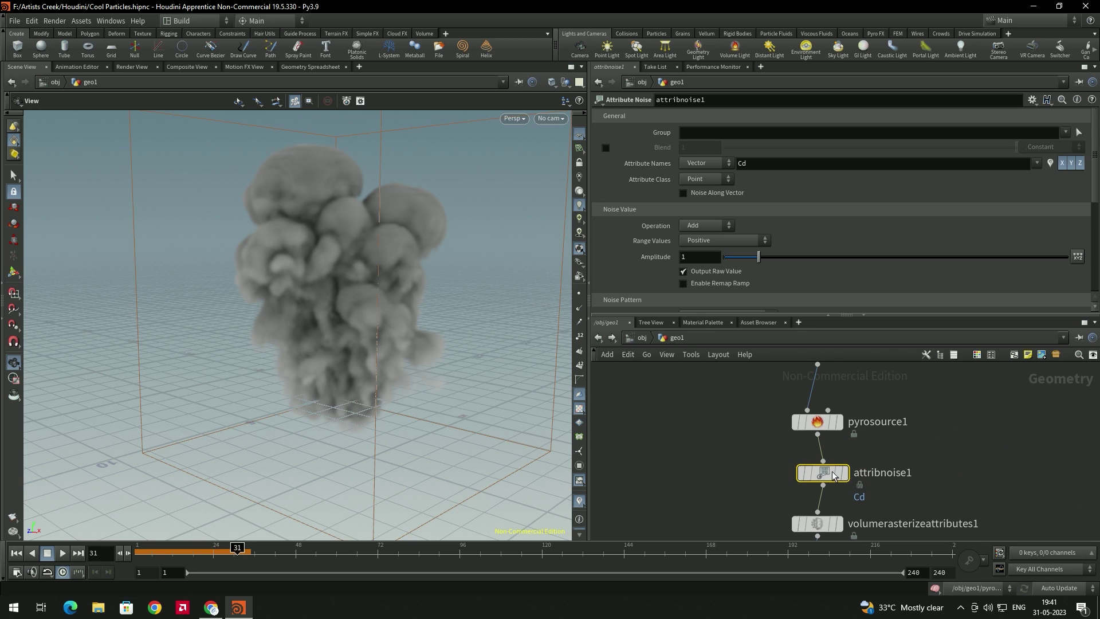
Set the noise node's attribute type to Float and replace Cd with density as the attribute name.
{"action": "left_click", "coordinate": [703, 164]}
{"action": "left_click", "coordinate": [700, 175]}
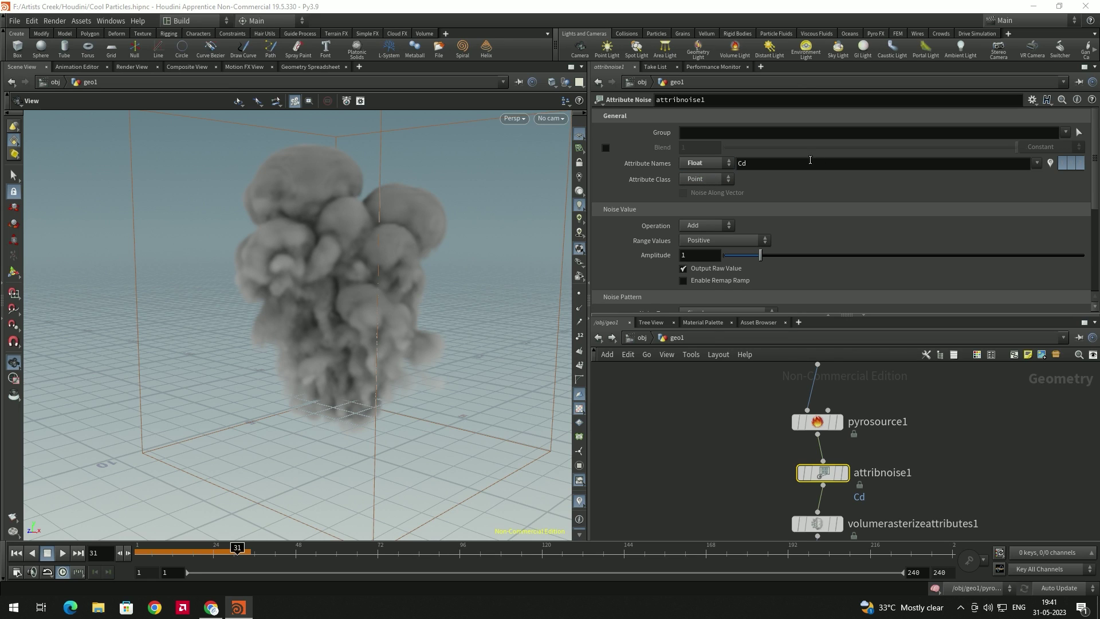
{"action": "left_click", "coordinate": [1037, 162]}
{"action": "left_click", "coordinate": [1054, 188]}
{"action": "left_click", "coordinate": [748, 165]}
{"action": "key", "text": "BackSpace"}
{"action": "key", "text": "BackSpace"}
{"action": "key", "text": "Return"}
Set the noise range values to Zero Centered and display the volumerasterizeattributes1 node.
{"action": "left_click", "coordinate": [704, 246]}
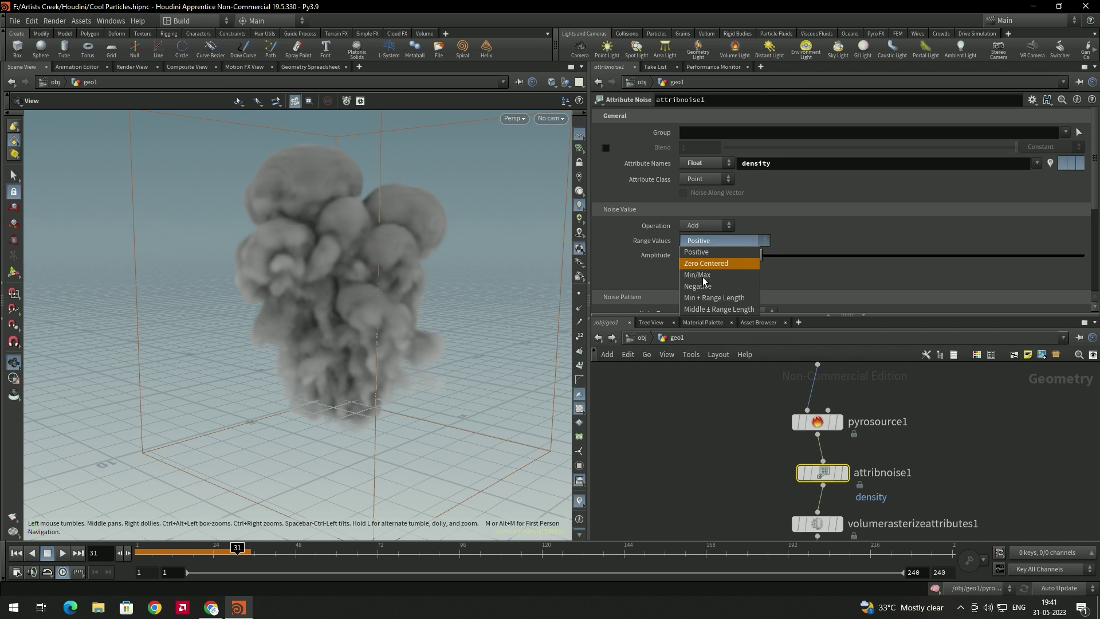
{"action": "left_click", "coordinate": [723, 259]}
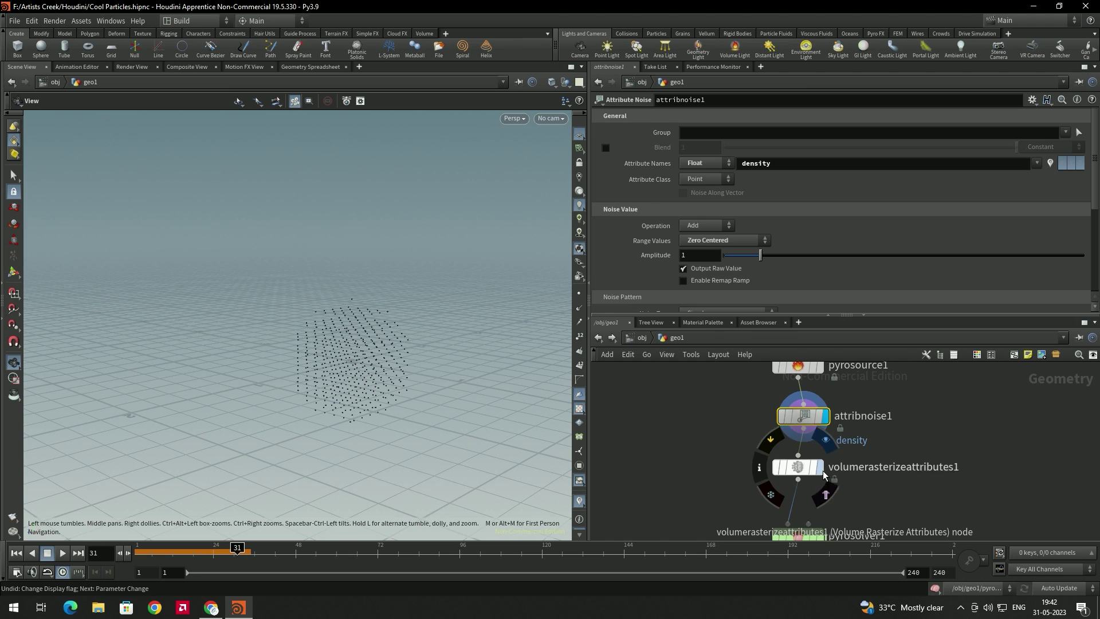
{"action": "left_click", "coordinate": [820, 467]}
{"action": "mouse_move", "coordinate": [806, 423]}
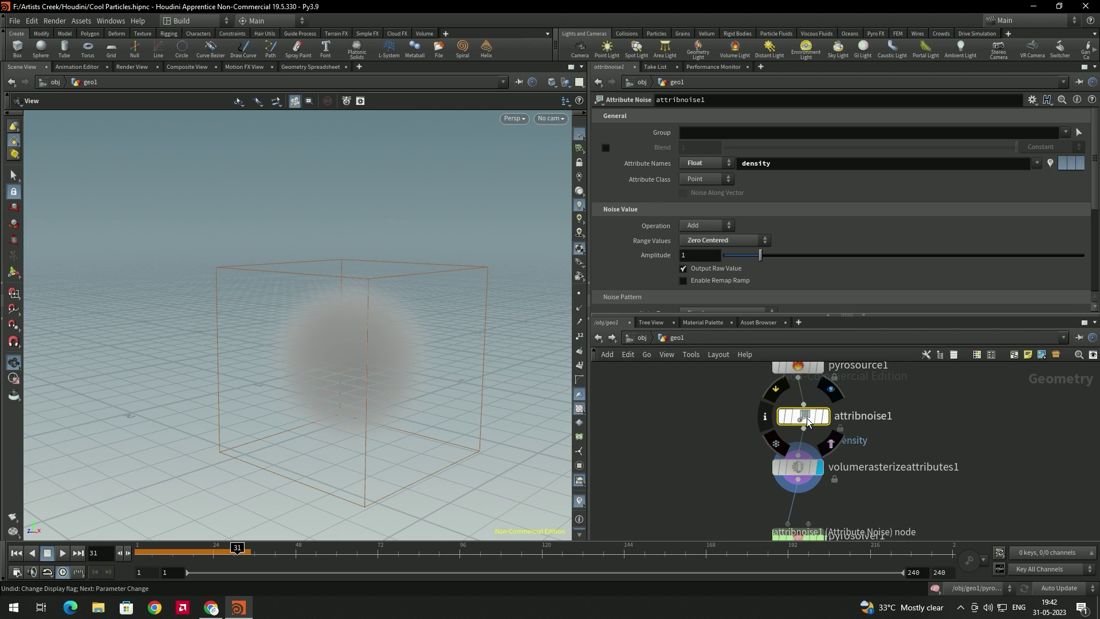
Set the element size of the density noise pattern to 0.1.
{"action": "scroll", "coordinate": [645, 229], "scroll_direction": "down", "scroll_amount": 3}
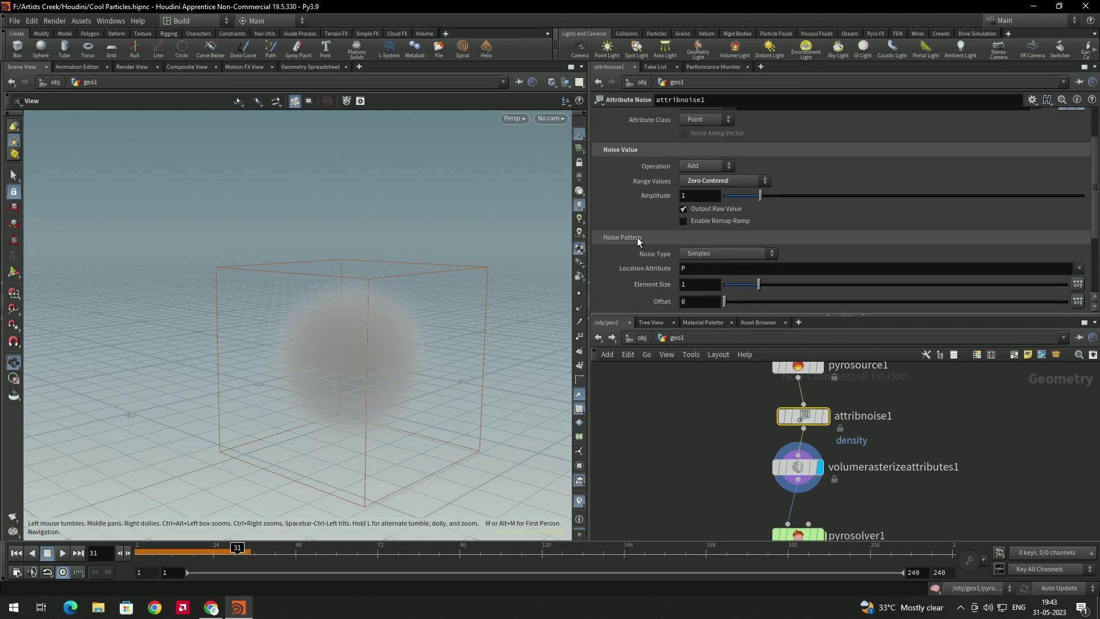
{"action": "scroll", "coordinate": [637, 237], "scroll_direction": "down", "scroll_amount": 2}
{"action": "left_click_drag", "start_coordinate": [755, 245], "coordinate": [748, 239]}
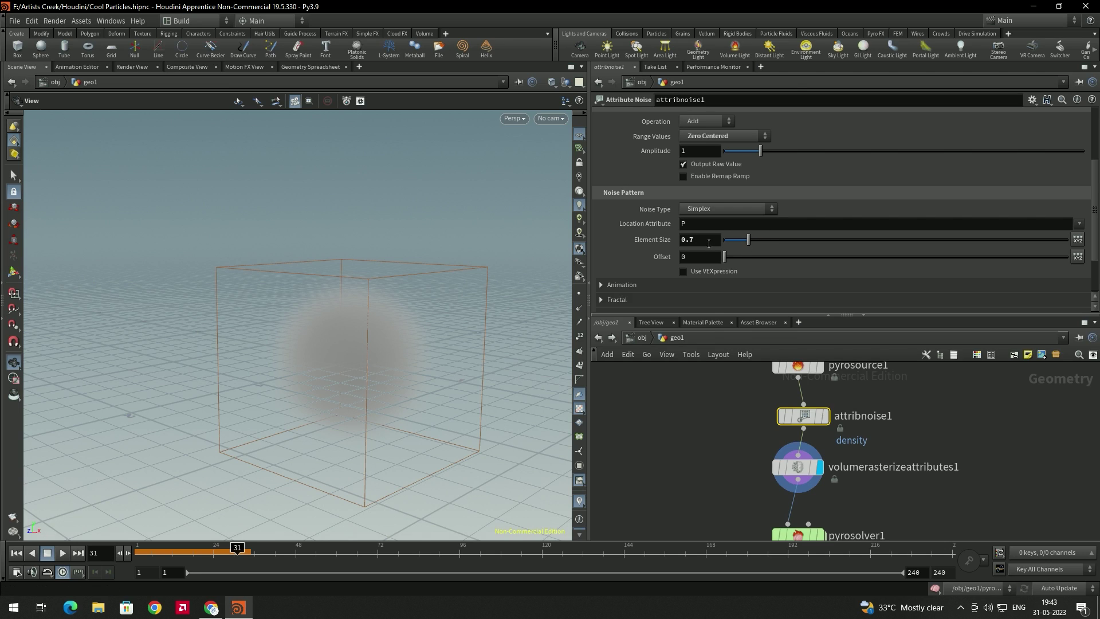
{"action": "type", "text": "0.1"}
{"action": "key", "text": "Return"}
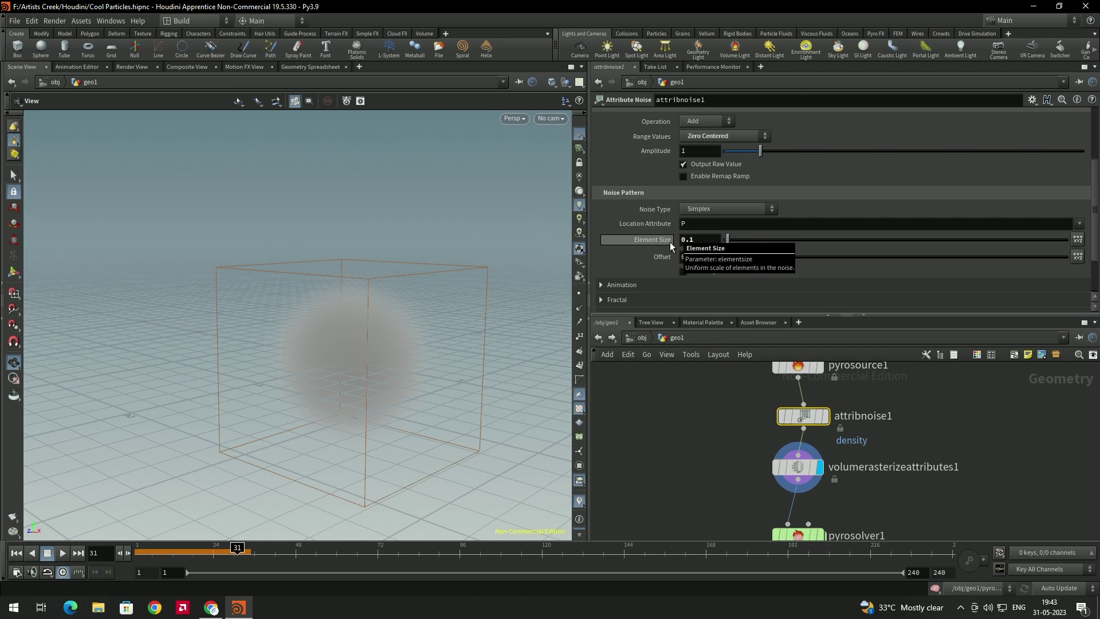
Raise the noise amplitude to 1.79 and change the noise operation to Multiply.
{"action": "scroll", "coordinate": [635, 156], "scroll_direction": "up", "scroll_amount": 1}
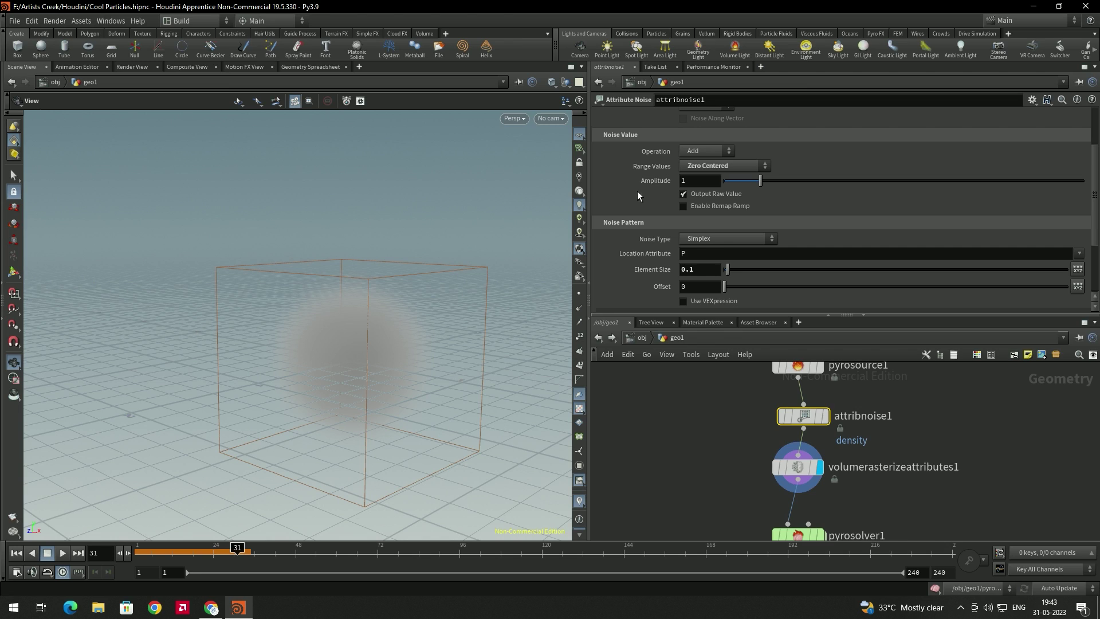
{"action": "left_click_drag", "start_coordinate": [847, 184], "coordinate": [789, 181]}
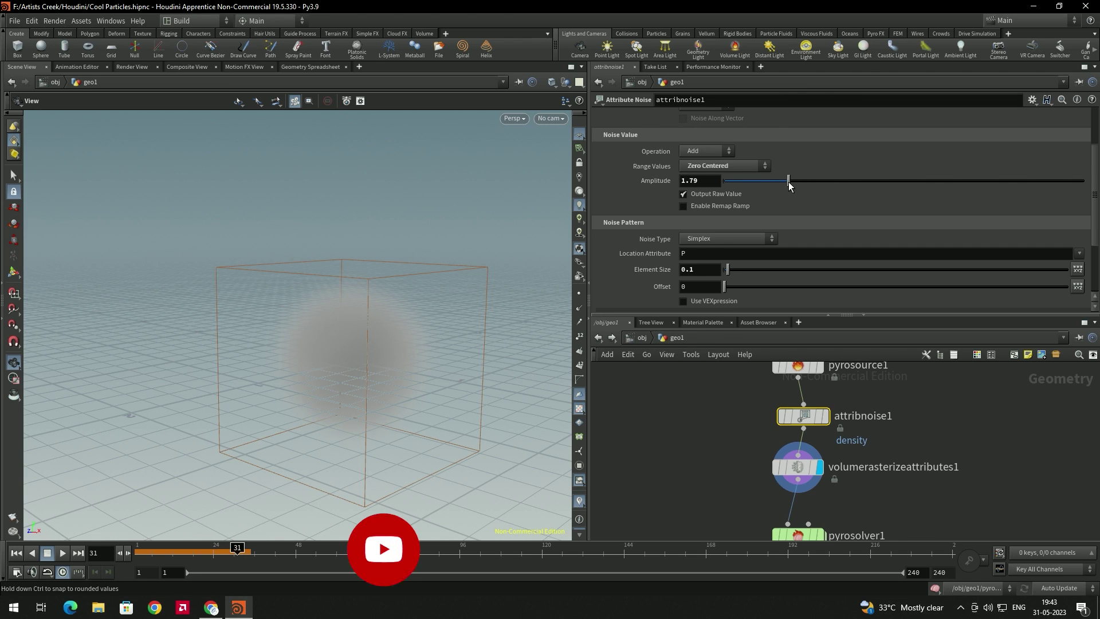
{"action": "left_click", "coordinate": [707, 150]}
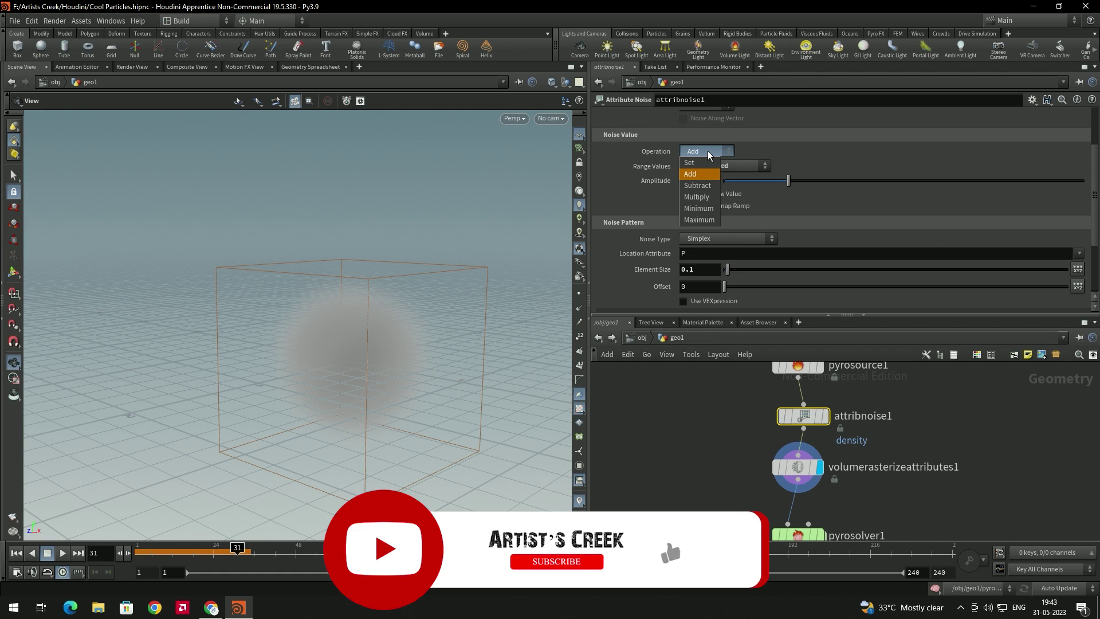
{"action": "left_click", "coordinate": [707, 196]}
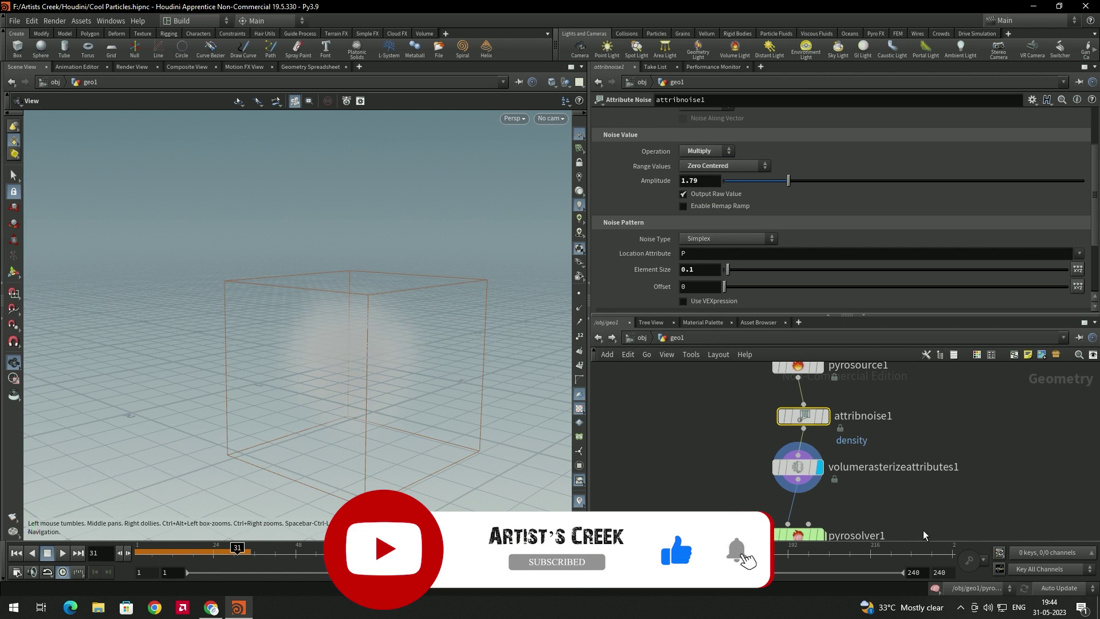
Display pyrosolver1 and play the simulation from the first frame to check the effect of the density noise.
{"action": "middle_click_drag", "start_coordinate": [924, 534], "coordinate": [870, 445]}
{"action": "left_click", "coordinate": [813, 435]}
{"action": "right_click_drag", "start_coordinate": [201, 321], "coordinate": [336, 280]}
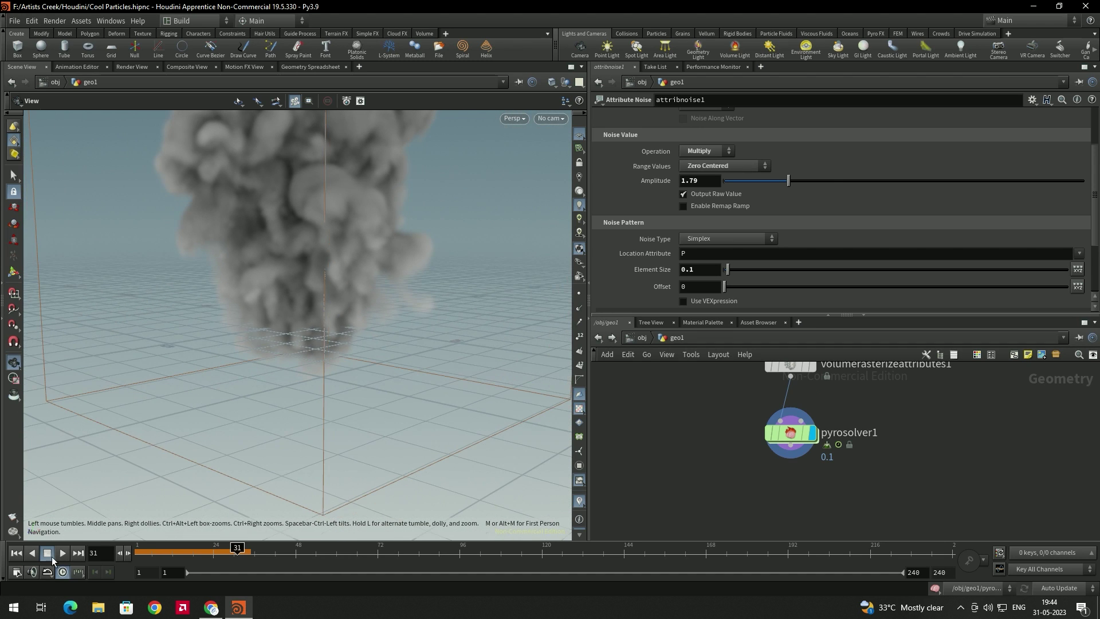
{"action": "left_click", "coordinate": [17, 553]}
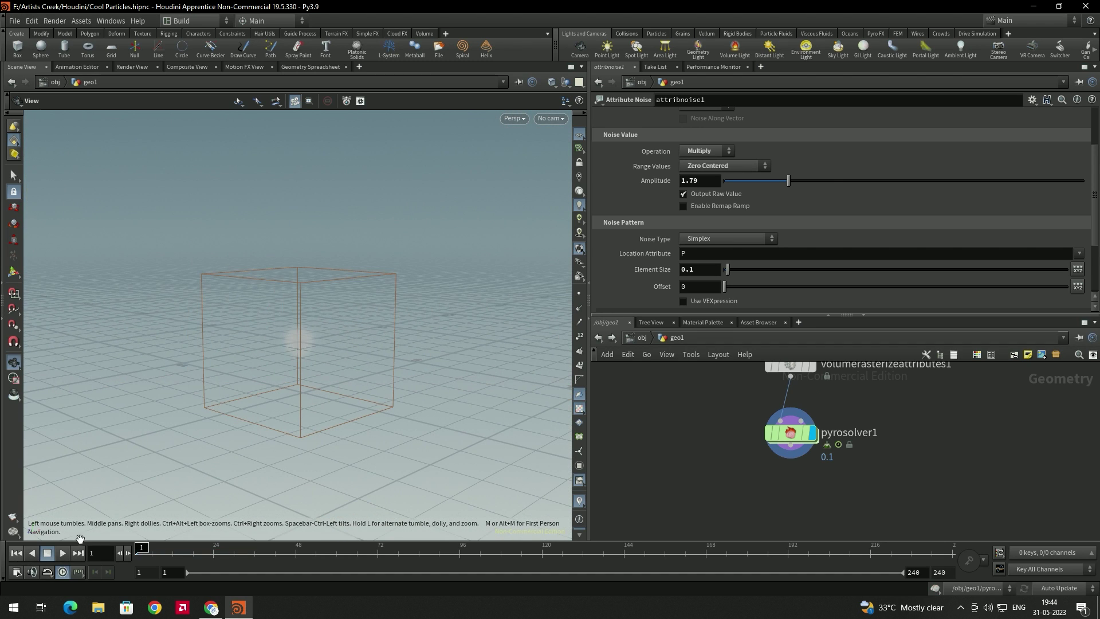
{"action": "left_click", "coordinate": [67, 551]}
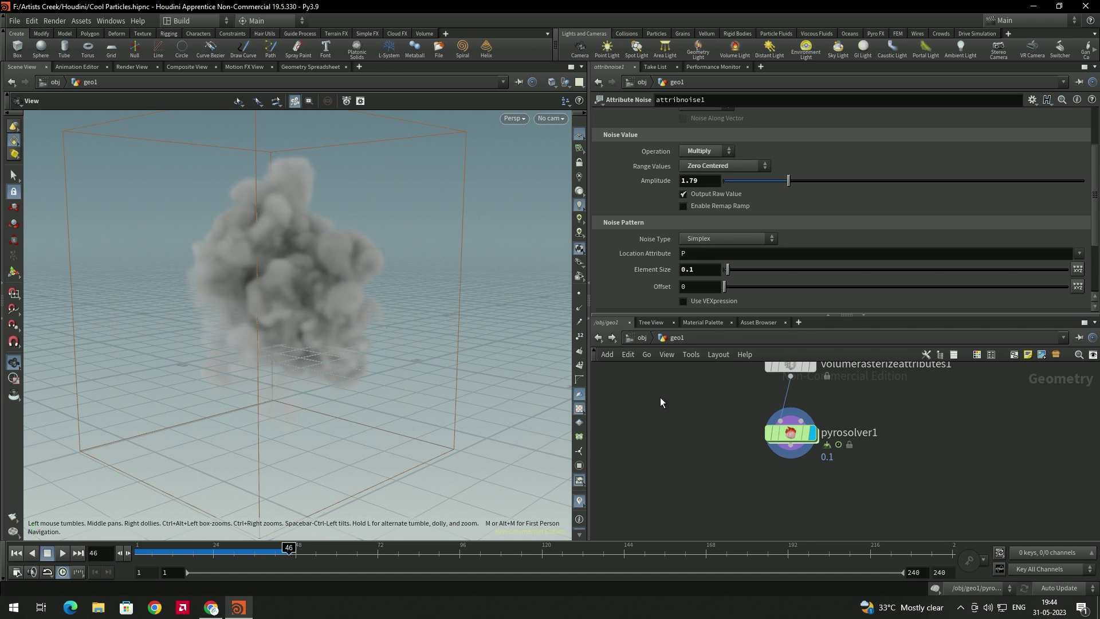
Set the turbulence strength of pyrosolver1 to 1.
{"action": "middle_click_drag", "start_coordinate": [912, 415], "coordinate": [882, 499]}
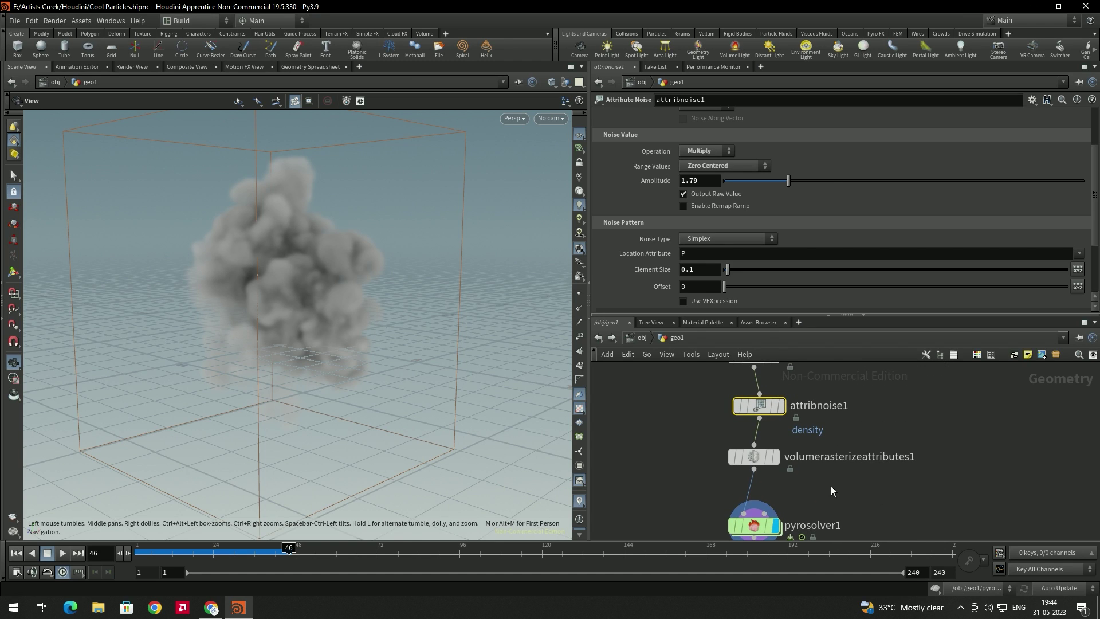
{"action": "left_click", "coordinate": [753, 524]}
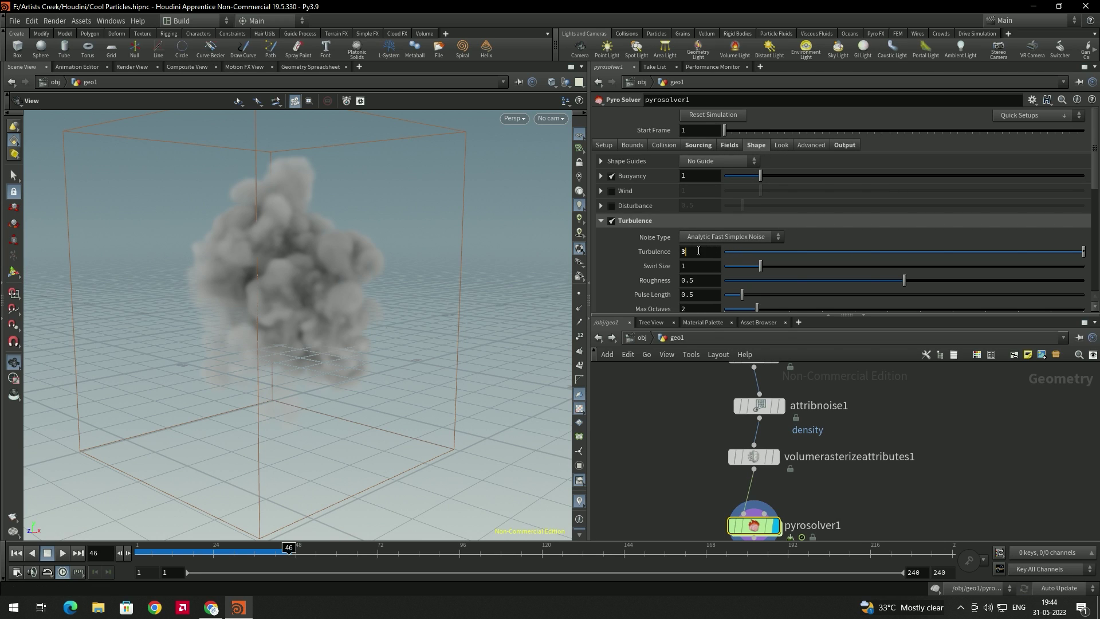
{"action": "type", "text": "1"}
{"action": "key", "text": "Return"}
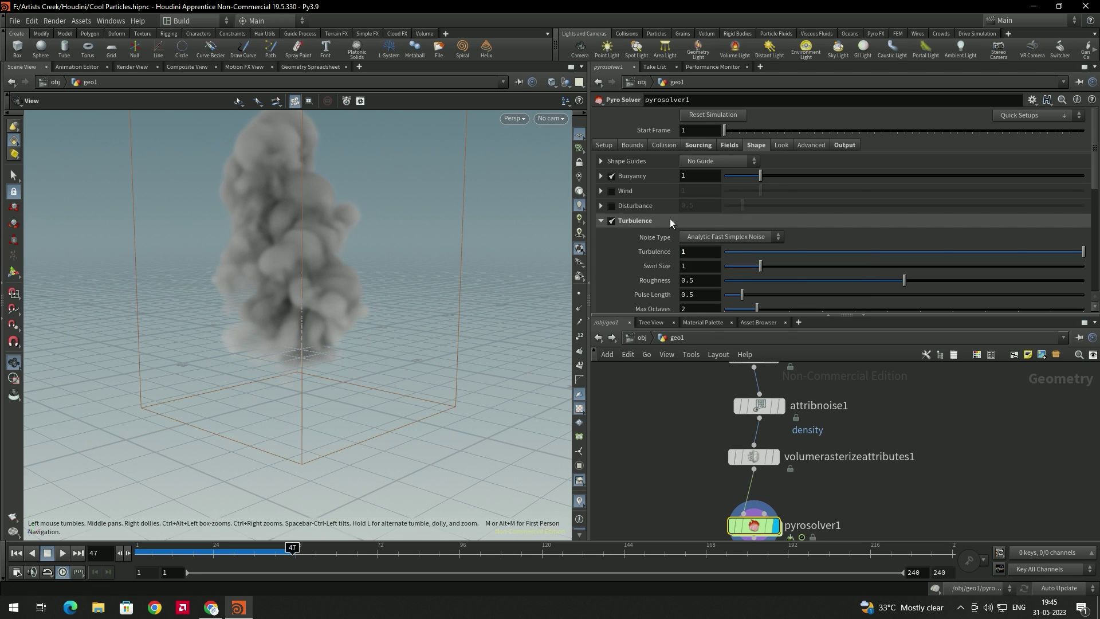
Enable disturbance on the pyro solver with a strength of 5 and replay the simulation to inspect the smoke.
{"action": "left_click", "coordinate": [612, 205]}
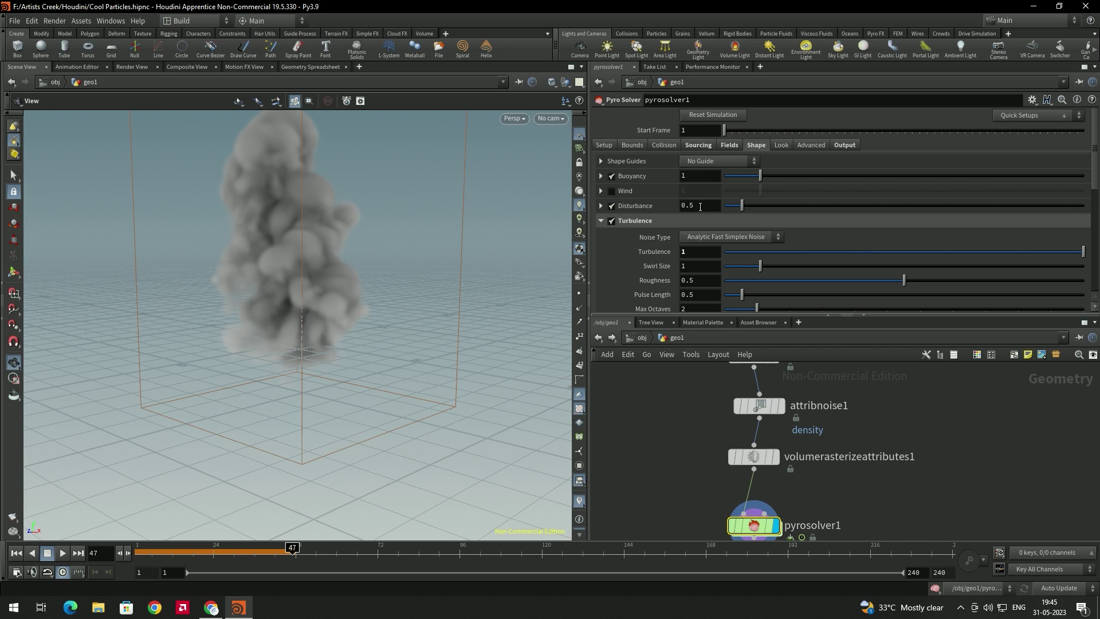
{"action": "left_click", "coordinate": [699, 206]}
{"action": "type", "text": "5"}
{"action": "key", "text": "Return"}
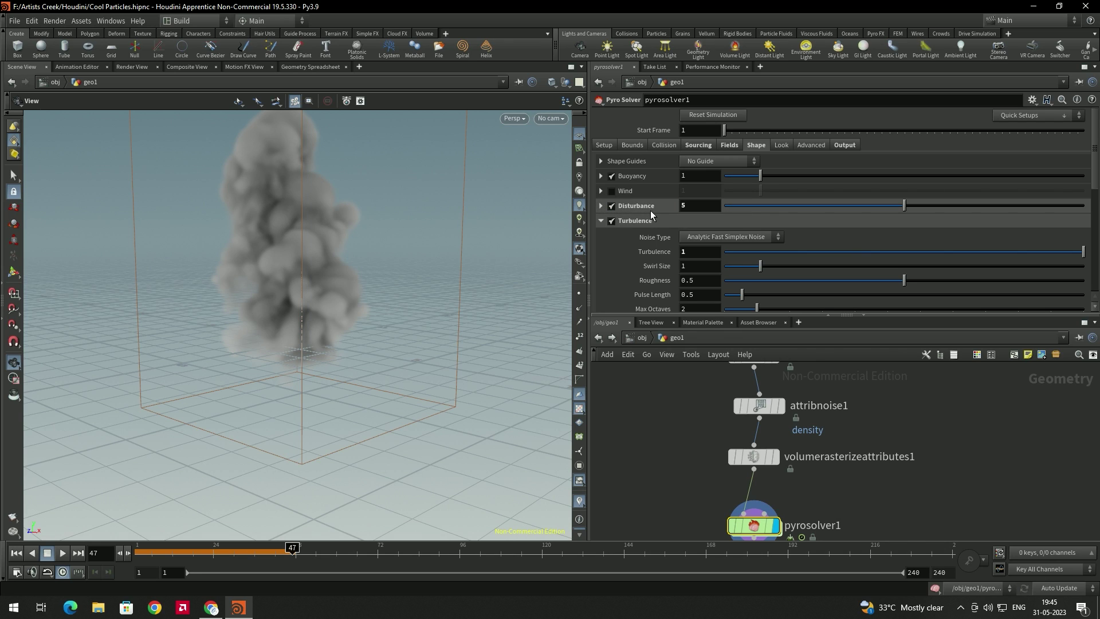
{"action": "left_click", "coordinate": [48, 553]}
{"action": "left_click_drag", "start_coordinate": [232, 334], "coordinate": [401, 343]}
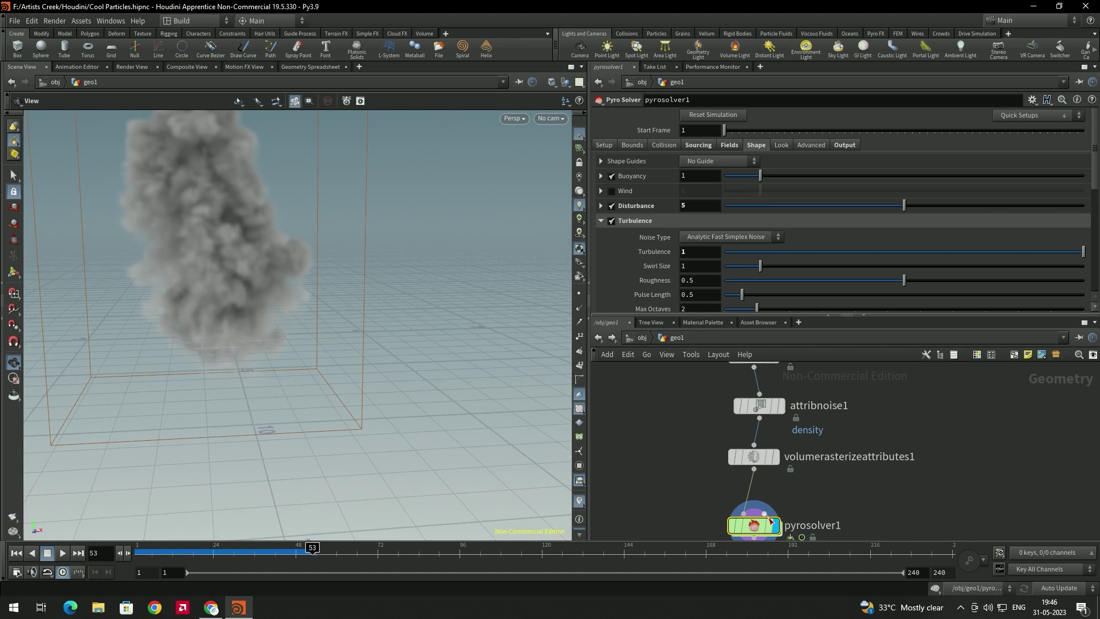
Remove temperature, flame and Cd from the solver's export fields, leaving only density and vel.
{"action": "left_click", "coordinate": [845, 145]}
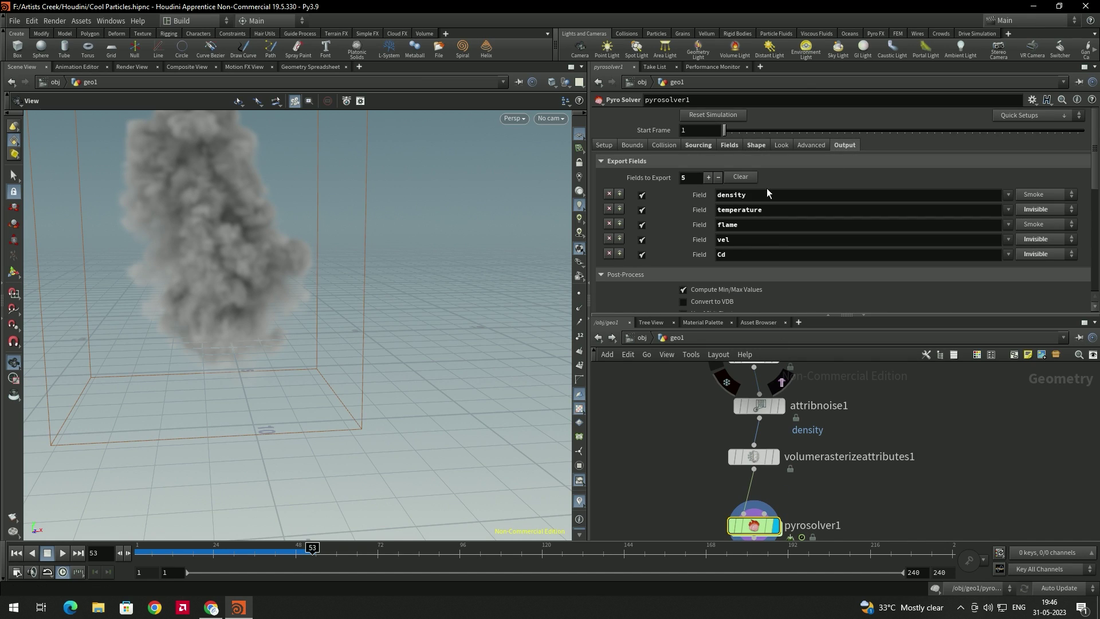
{"action": "left_click", "coordinate": [642, 254]}
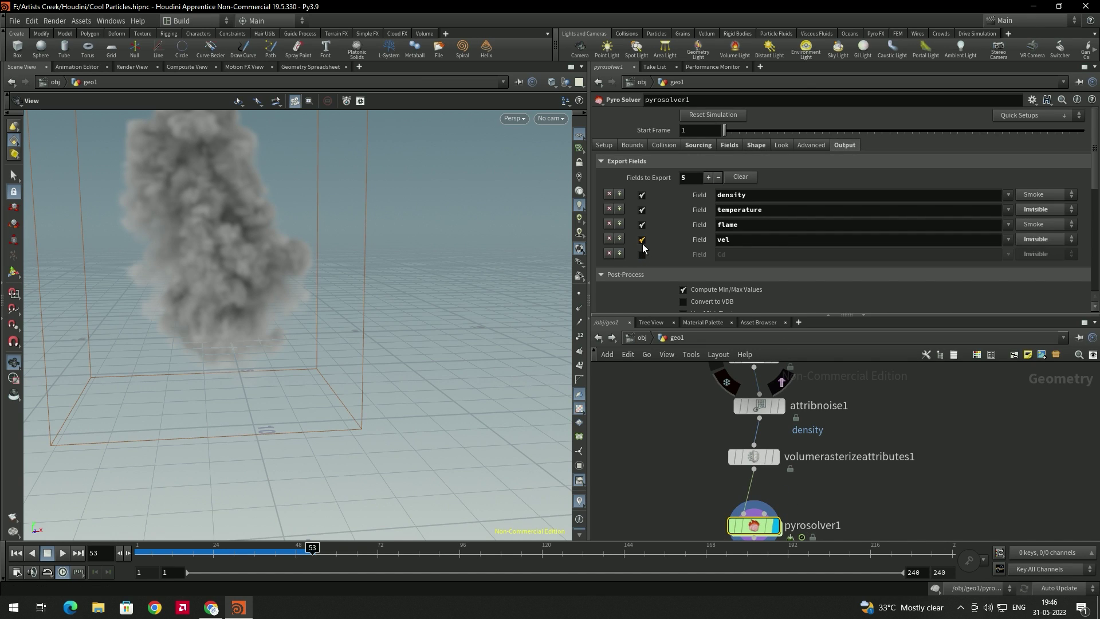
{"action": "left_click", "coordinate": [641, 225]}
{"action": "left_click", "coordinate": [642, 210]}
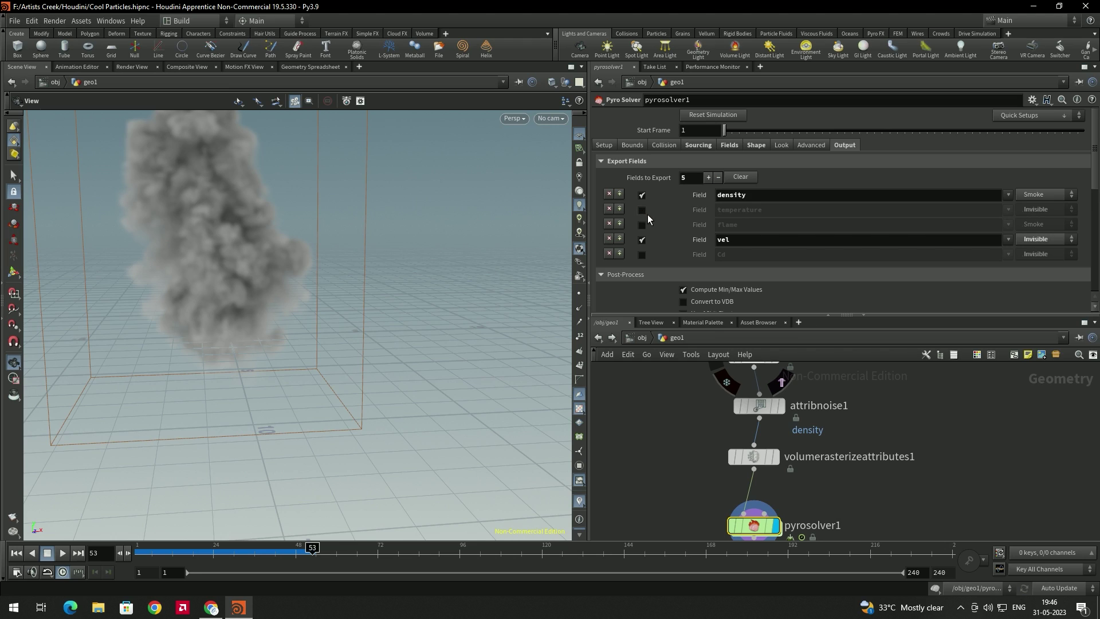
{"action": "left_click", "coordinate": [609, 210]}
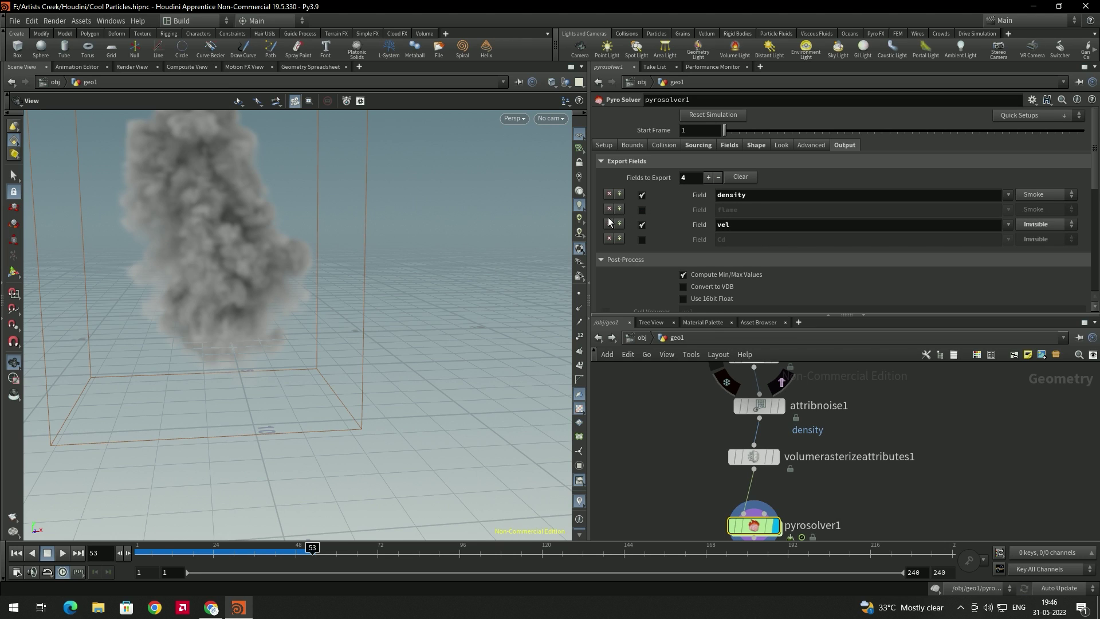
{"action": "left_click", "coordinate": [609, 209]}
{"action": "left_click", "coordinate": [609, 224]}
Enable conversion of the solver output to VDB with 16-bit float.
{"action": "scroll", "coordinate": [800, 267], "scroll_direction": "down", "scroll_amount": 1}
{"action": "scroll", "coordinate": [800, 267], "scroll_direction": "down", "scroll_amount": 1}
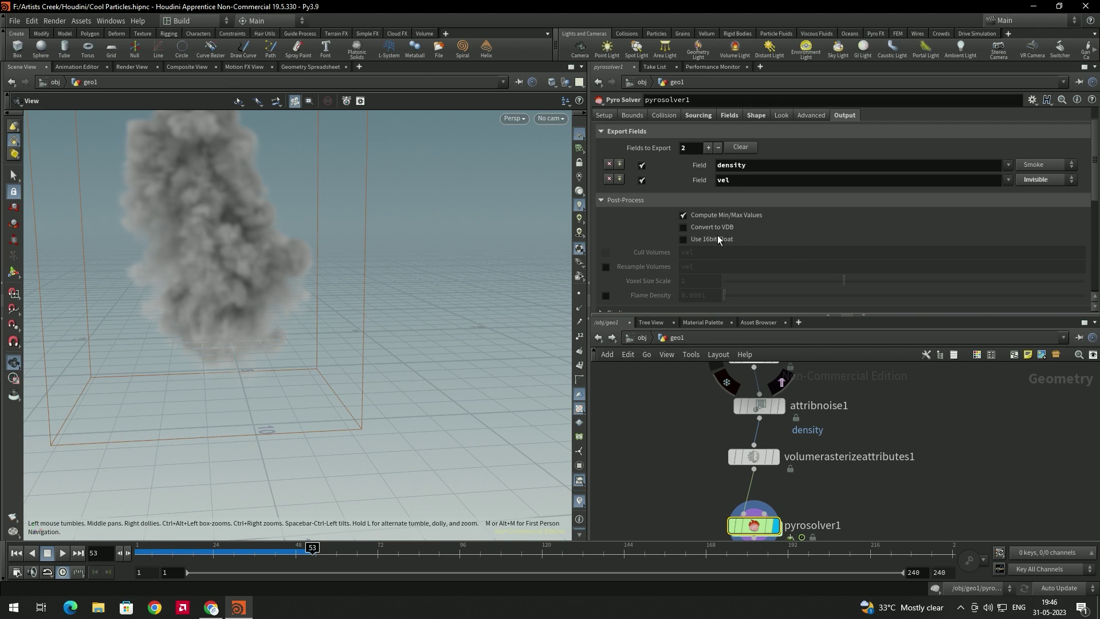
{"action": "left_click", "coordinate": [712, 225]}
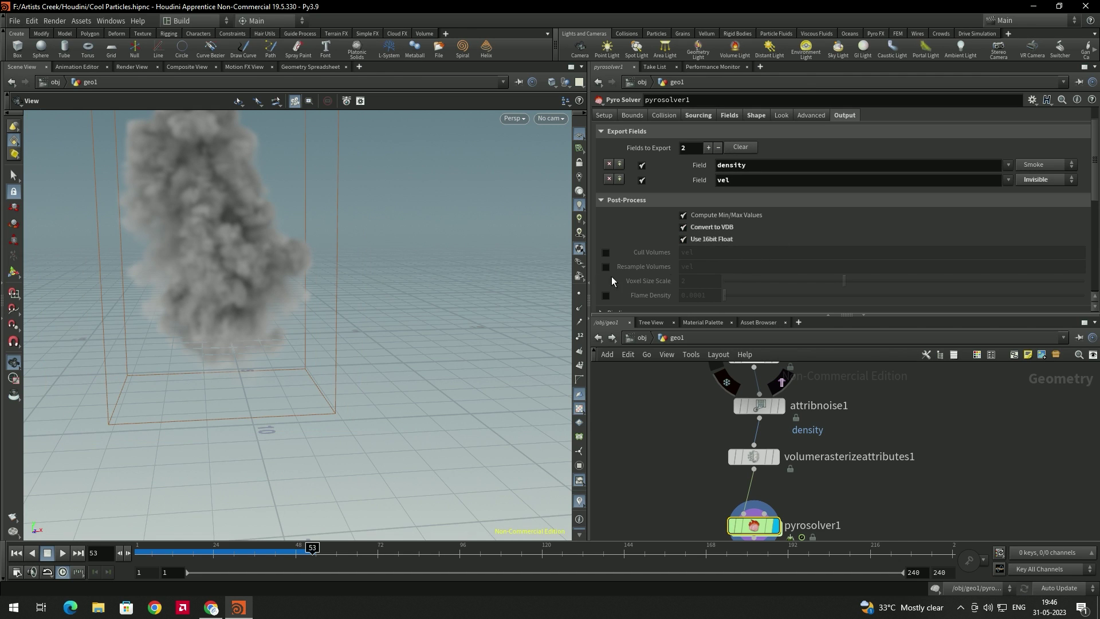
Add a POP Network beside the pyro chain and connect sphere1 to its first input.
{"action": "key", "text": "h"}
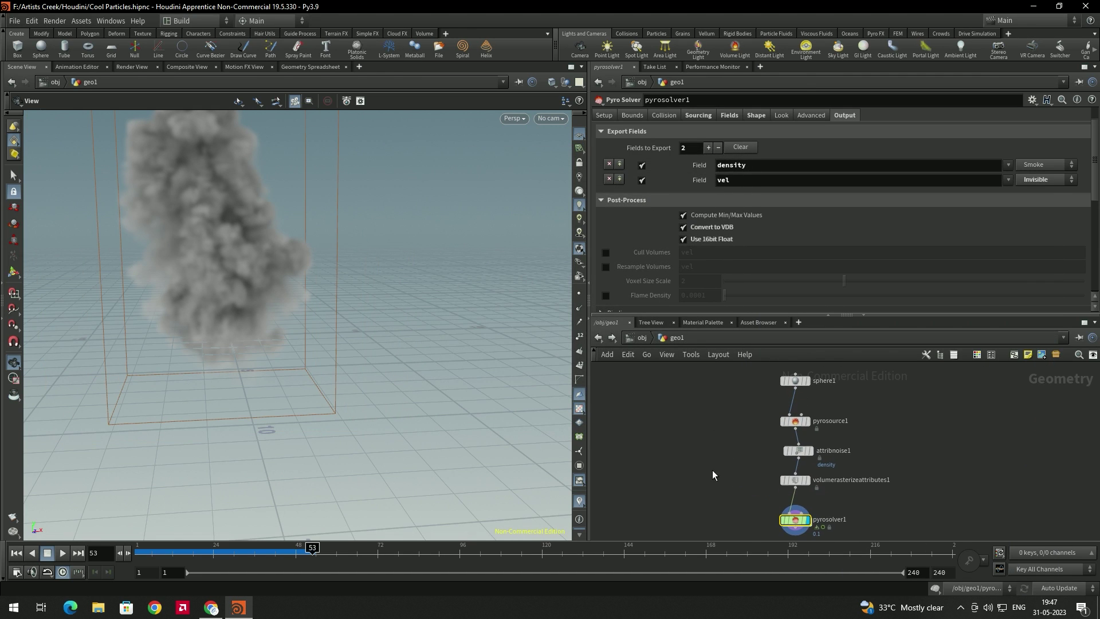
{"action": "key", "text": "Tab"}
{"action": "type", "text": "po"}
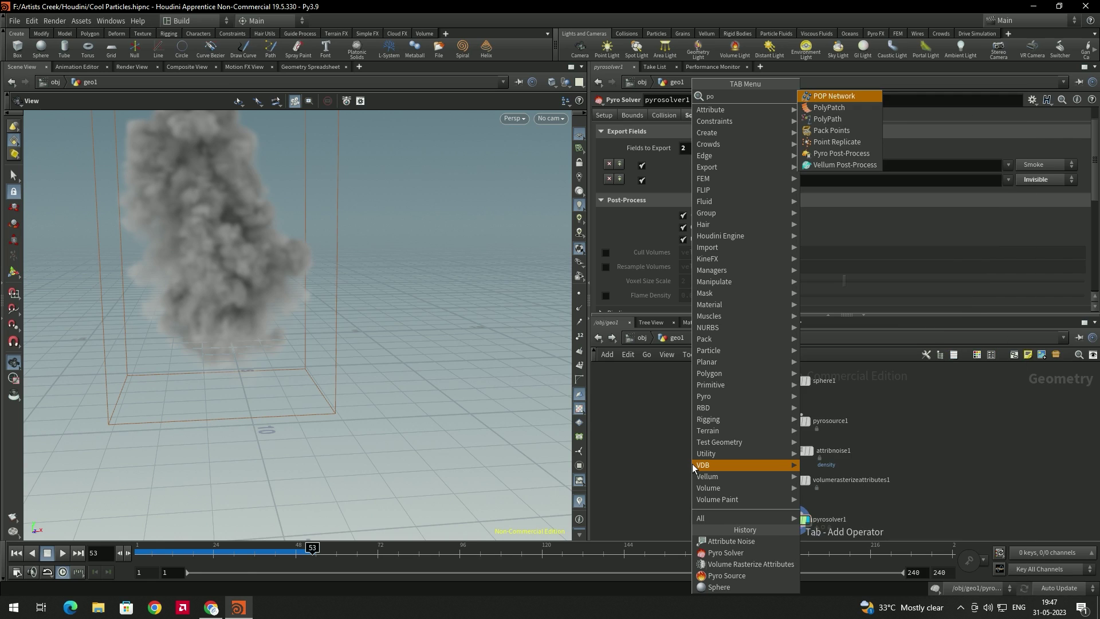
{"action": "key", "text": "Return"}
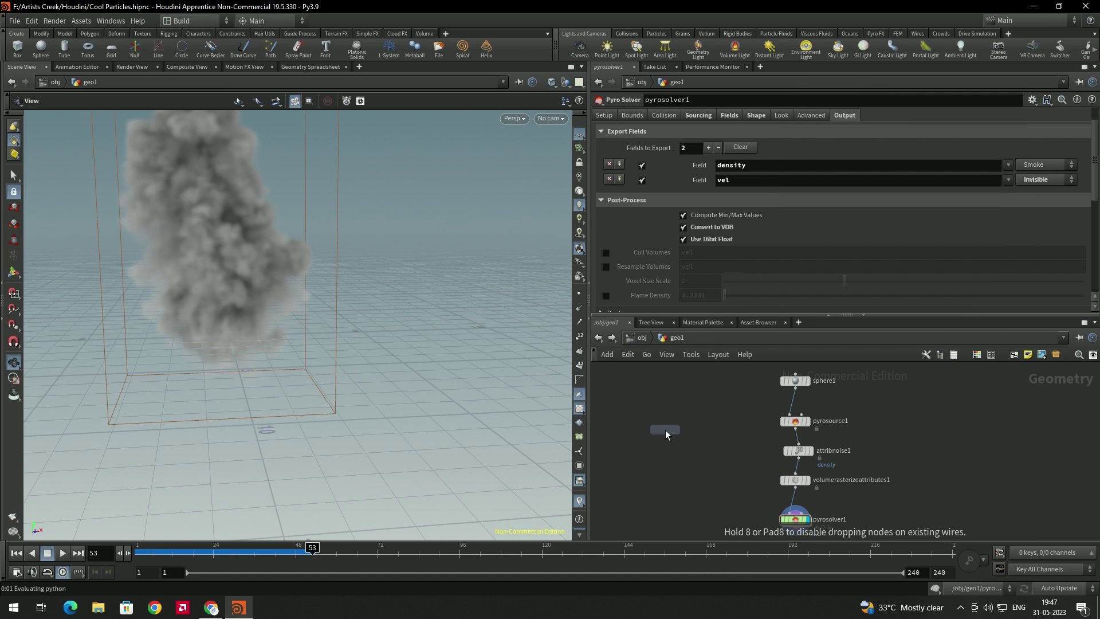
{"action": "left_click", "coordinate": [665, 429]}
{"action": "scroll", "coordinate": [697, 433], "scroll_direction": "up", "scroll_amount": 2}
{"action": "left_click_drag", "start_coordinate": [816, 383], "coordinate": [645, 401]}
{"action": "middle_click_drag", "start_coordinate": [705, 439], "coordinate": [725, 501]}
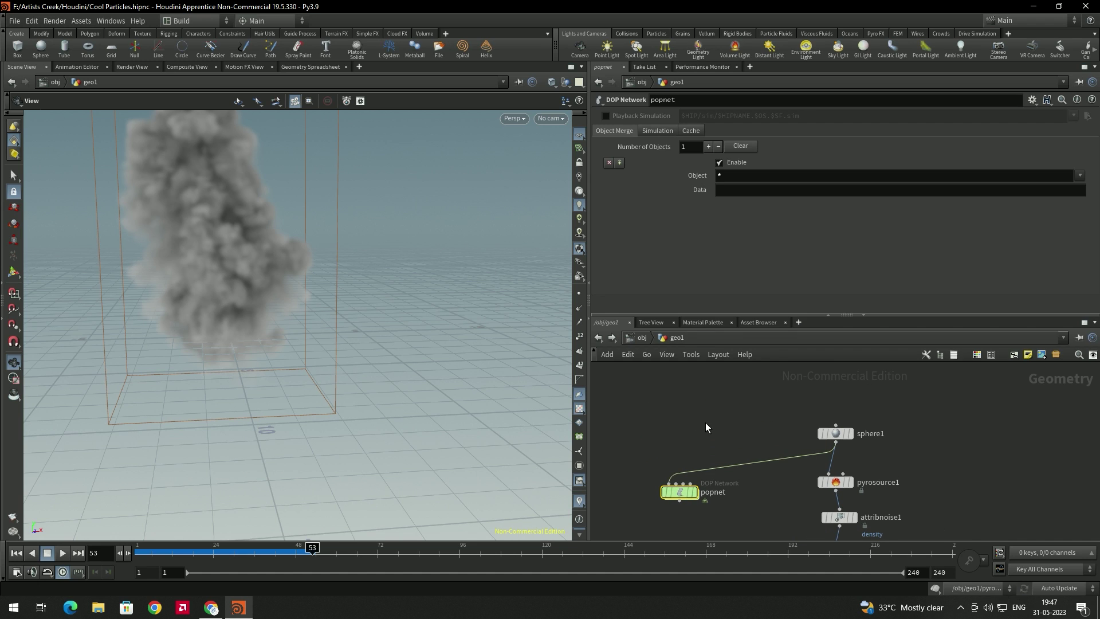
Add a Points from Volume node and insert it between sphere1 and popnet.
{"action": "key", "text": "Tab"}
{"action": "type", "text": "pointsfro"}
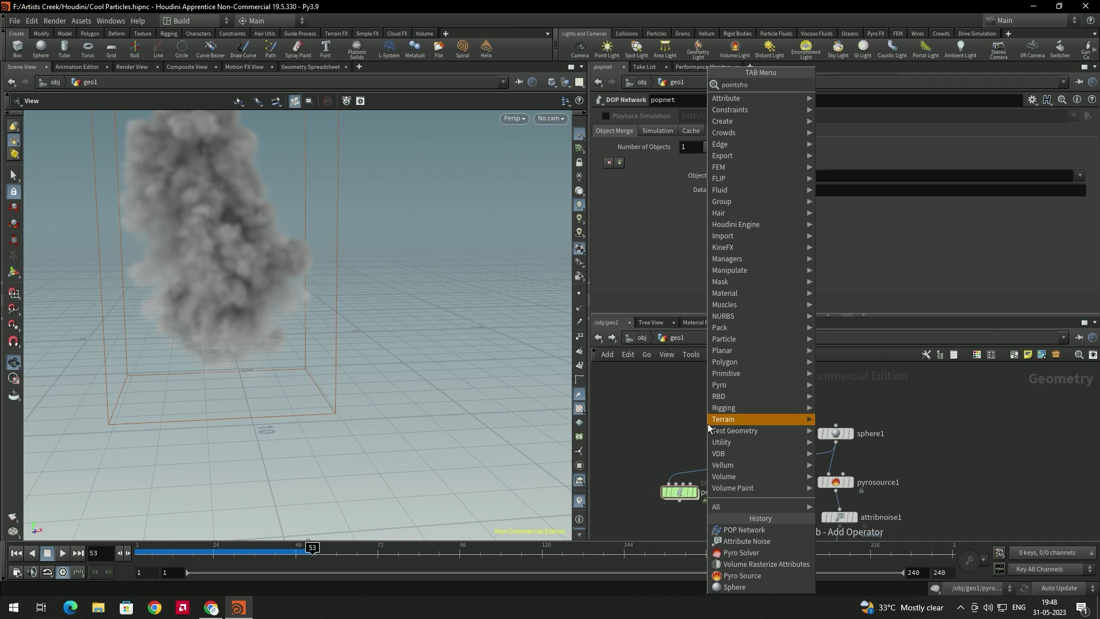
{"action": "key", "text": "Return"}
{"action": "left_click", "coordinate": [724, 424]}
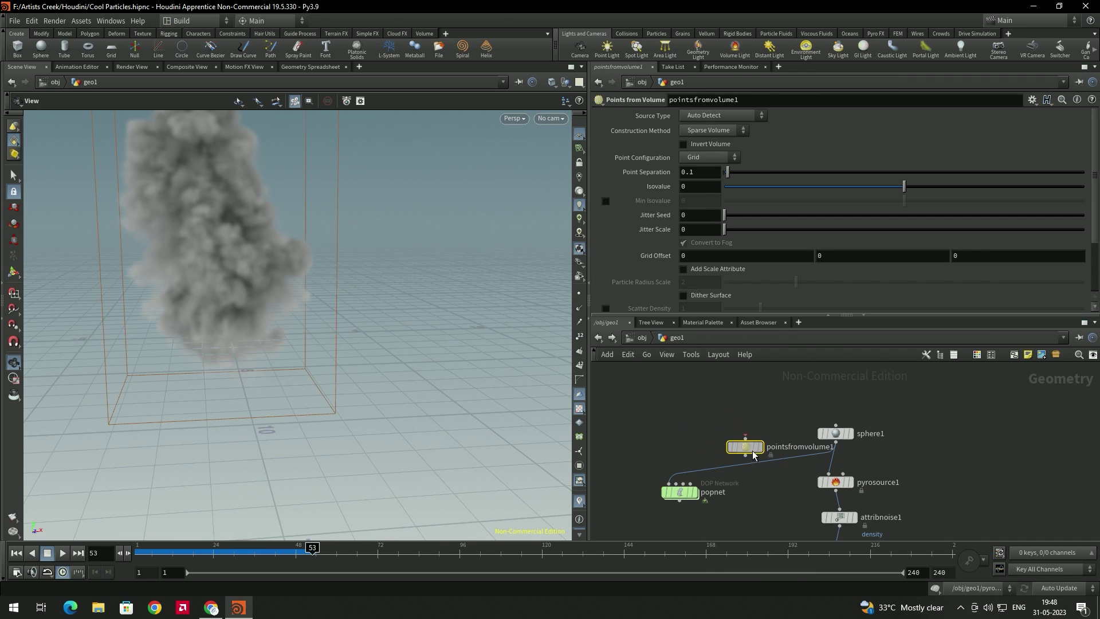
{"action": "middle_click_drag", "start_coordinate": [750, 425], "coordinate": [726, 385]}
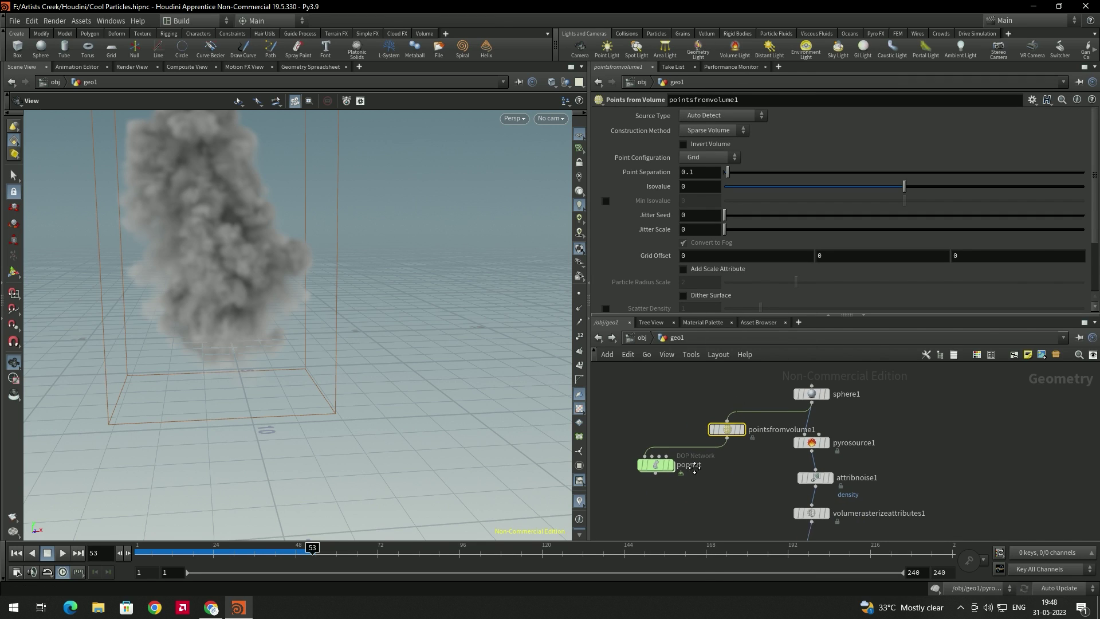
{"action": "middle_click_drag", "start_coordinate": [740, 425], "coordinate": [758, 449]}
Display popnet and pull pointsfromvolume1 out of the connection so sphere1 feeds popnet directly.
{"action": "mouse_move", "coordinate": [754, 450]}
{"action": "mouse_move", "coordinate": [840, 422]}
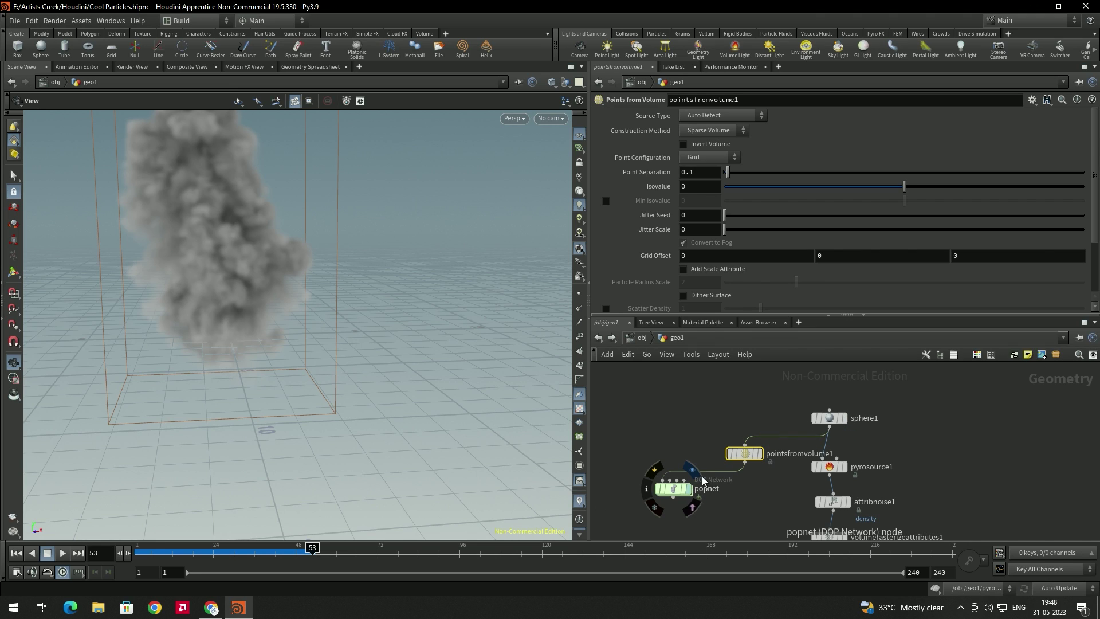
{"action": "left_click", "coordinate": [690, 493]}
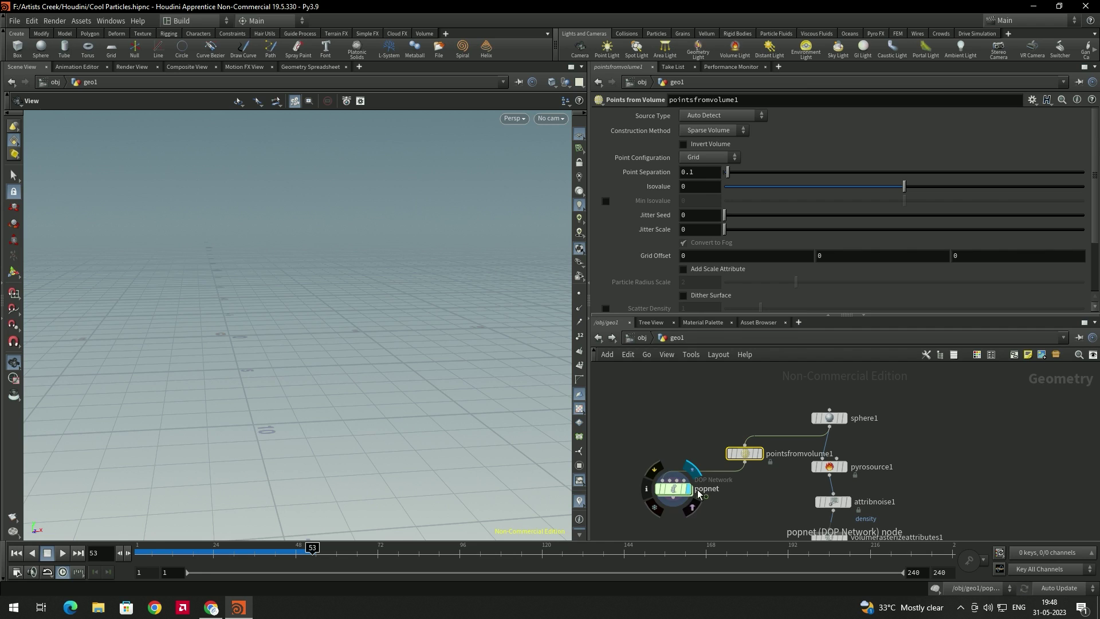
{"action": "left_click_drag", "start_coordinate": [743, 456], "coordinate": [691, 416]}
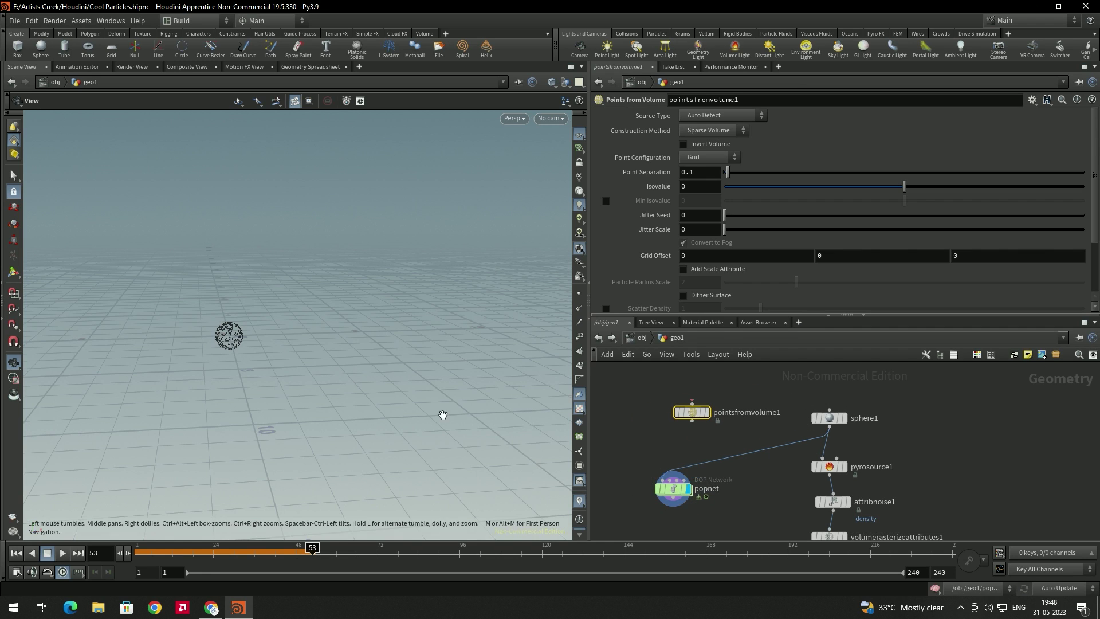
Insert pointsfromvolume1 back into the connection between sphere1 and popnet and display its result.
{"action": "scroll", "coordinate": [229, 338], "scroll_direction": "up", "scroll_amount": 5}
{"action": "mouse_move", "coordinate": [834, 422]}
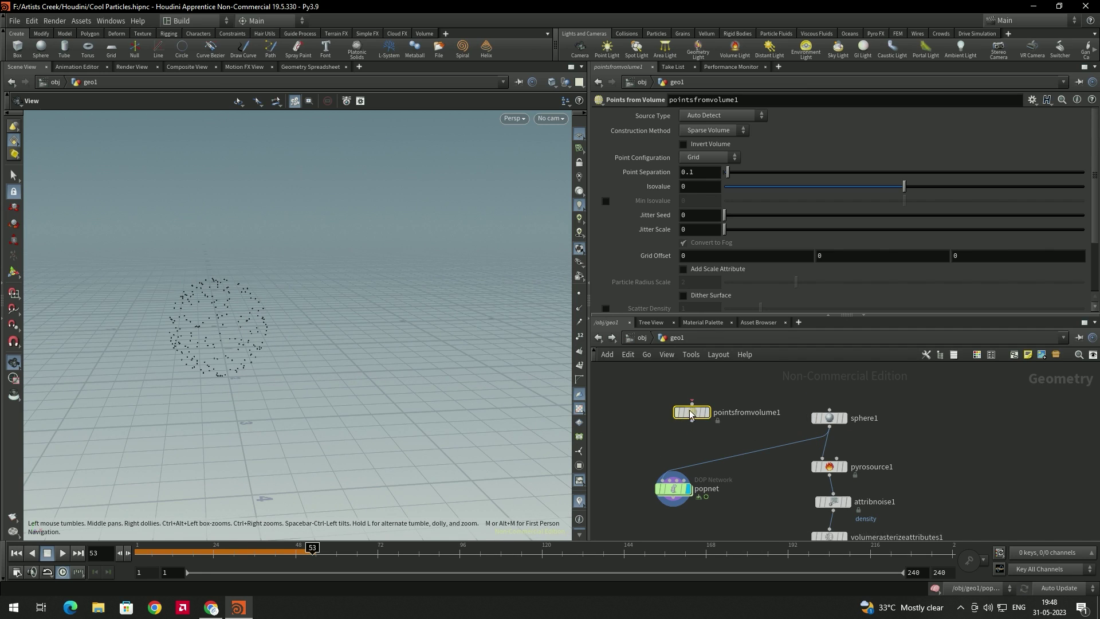
{"action": "mouse_move", "coordinate": [693, 417]}
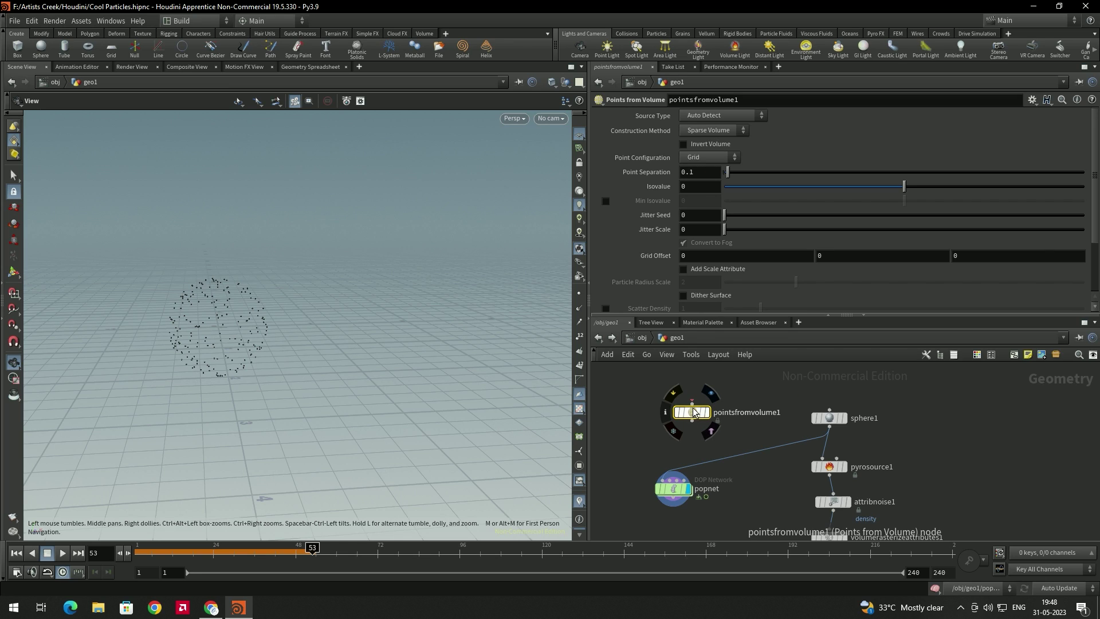
{"action": "left_click_drag", "start_coordinate": [696, 415], "coordinate": [742, 452]}
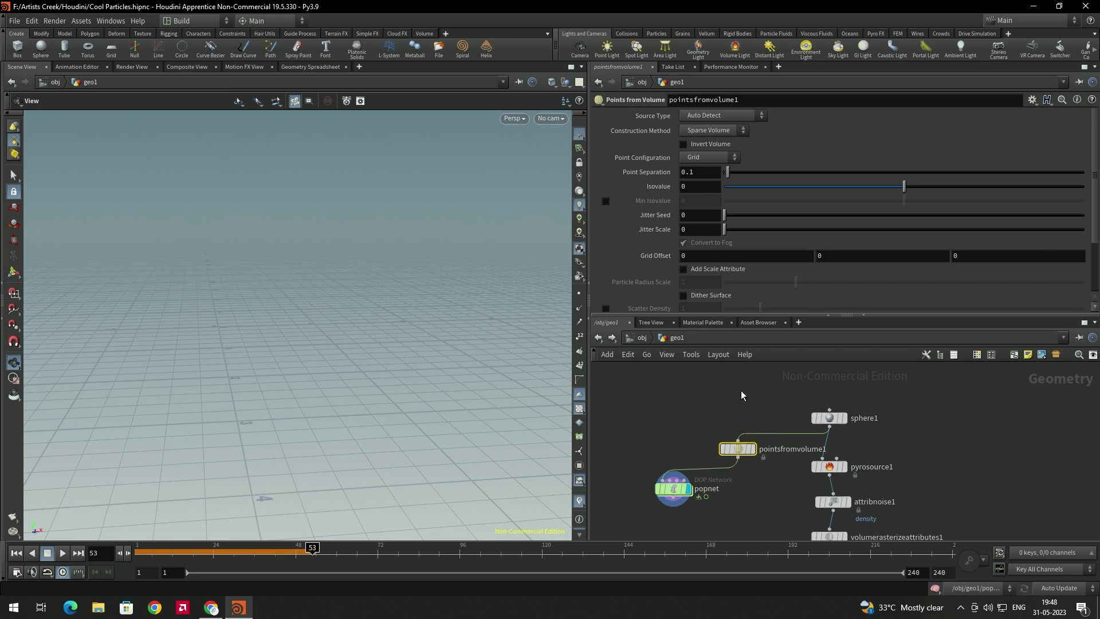
{"action": "left_click", "coordinate": [754, 449]}
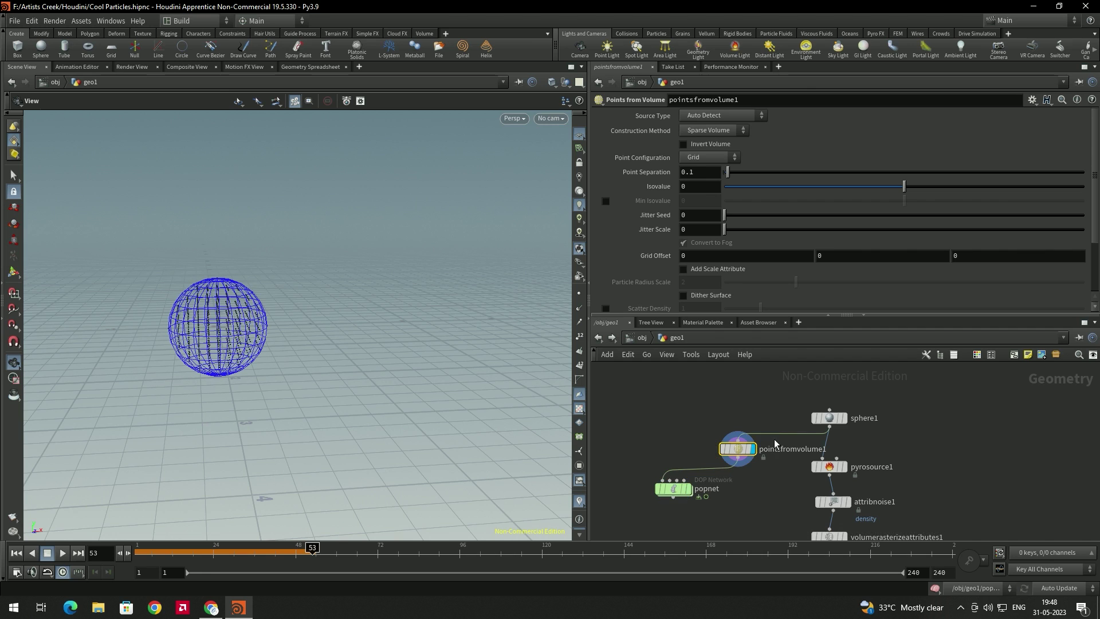
Set pointsfromvolume1's Point Separation to 0.01 and its Jitter Scale to 1.
{"action": "scroll", "coordinate": [268, 303], "scroll_direction": "up", "scroll_amount": 3}
{"action": "left_click_drag", "start_coordinate": [245, 311], "coordinate": [218, 317]}
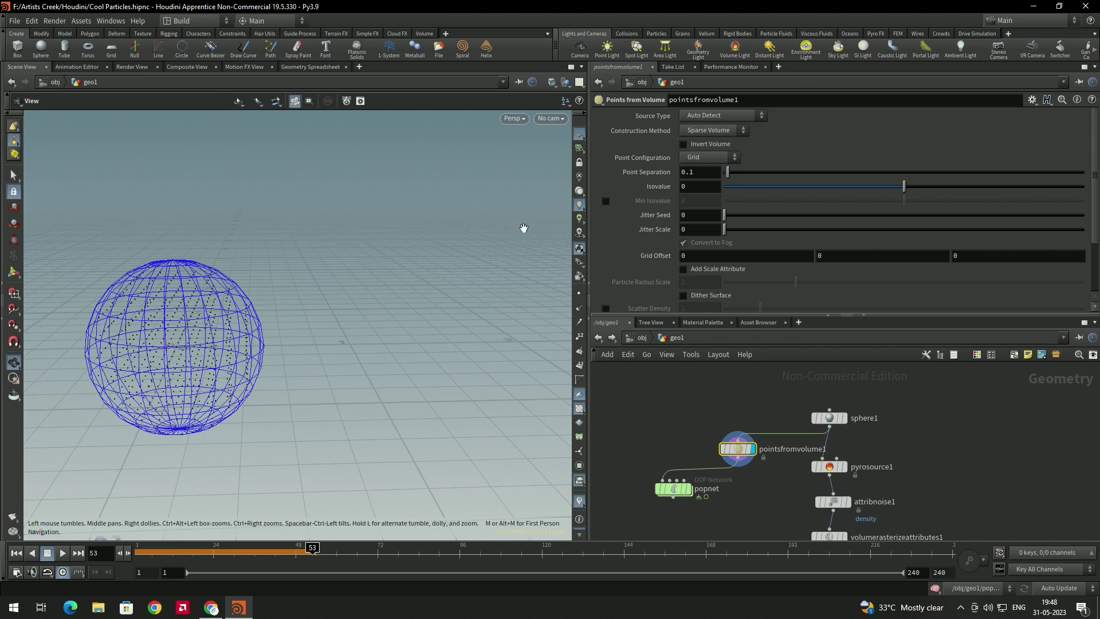
{"action": "left_click_drag", "start_coordinate": [654, 174], "coordinate": [640, 174]}
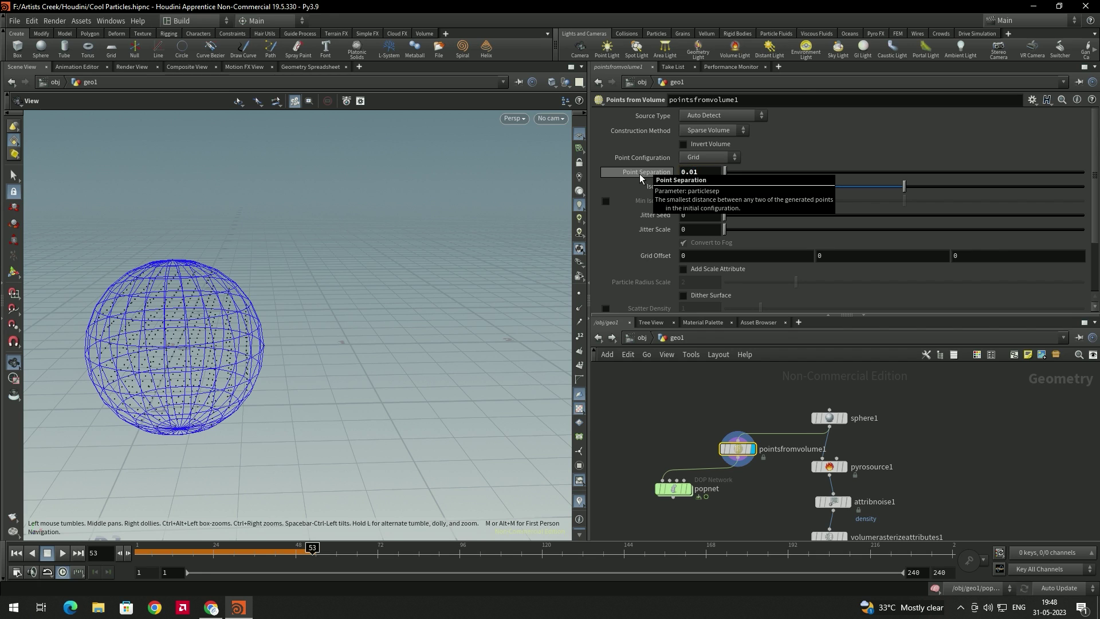
{"action": "left_click_drag", "start_coordinate": [235, 319], "coordinate": [302, 331]}
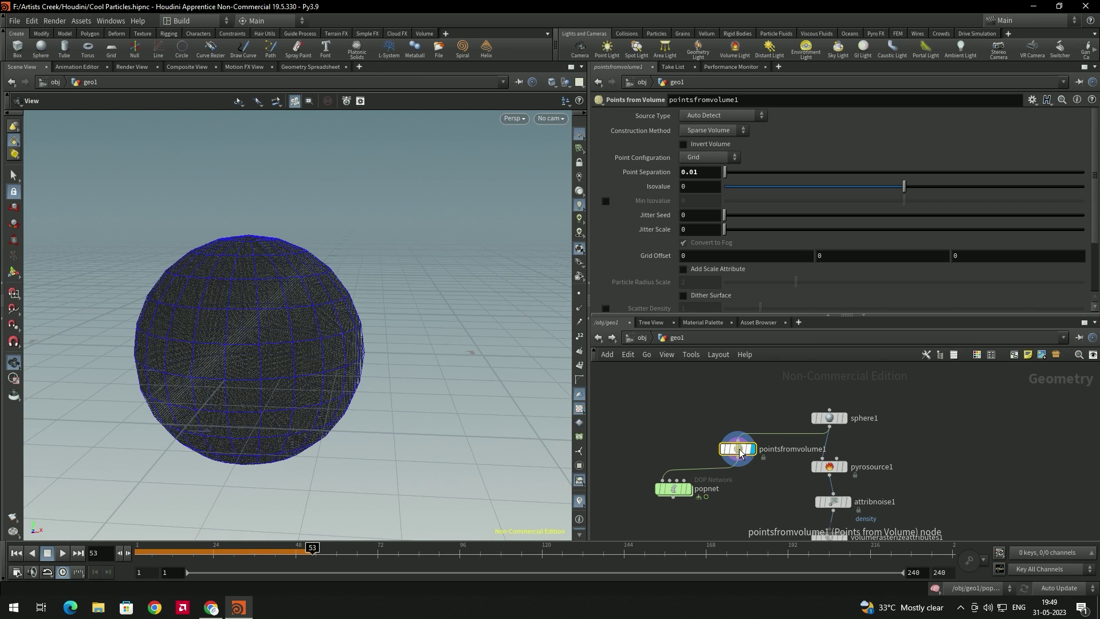
{"action": "scroll", "coordinate": [658, 252], "scroll_direction": "down", "scroll_amount": 1}
{"action": "left_click", "coordinate": [696, 215]}
{"action": "type", "text": "1"}
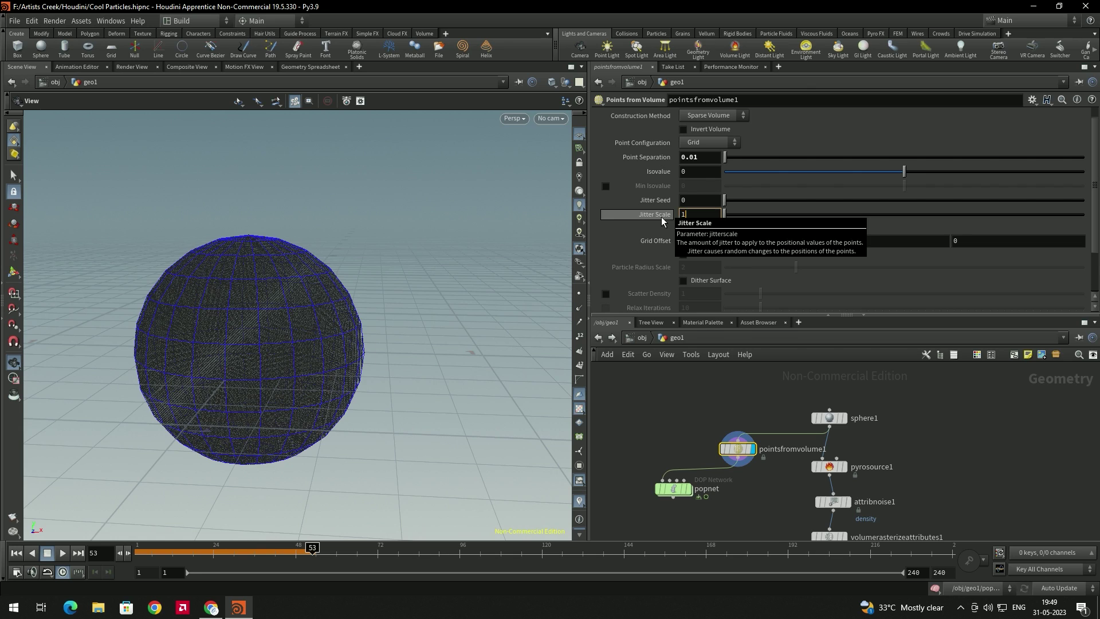
{"action": "key", "text": "Return"}
Move popnet down beside pyrosolver1, connect pyrosolver1's output to popnet's second input, and display popnet.
{"action": "middle_click_drag", "start_coordinate": [697, 507], "coordinate": [685, 428]}
{"action": "mouse_move", "coordinate": [826, 509]}
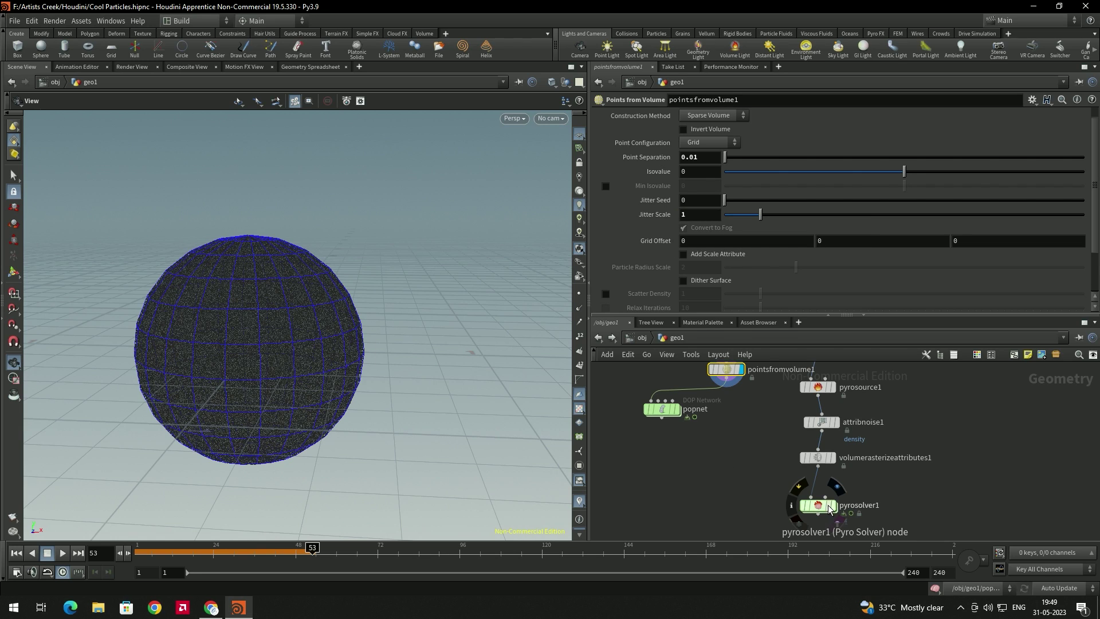
{"action": "left_click_drag", "start_coordinate": [662, 409], "coordinate": [685, 494]}
{"action": "middle_click_drag", "start_coordinate": [737, 449], "coordinate": [744, 360]}
{"action": "middle_click_drag", "start_coordinate": [772, 415], "coordinate": [779, 446]}
{"action": "left_click_drag", "start_coordinate": [826, 456], "coordinate": [699, 434]}
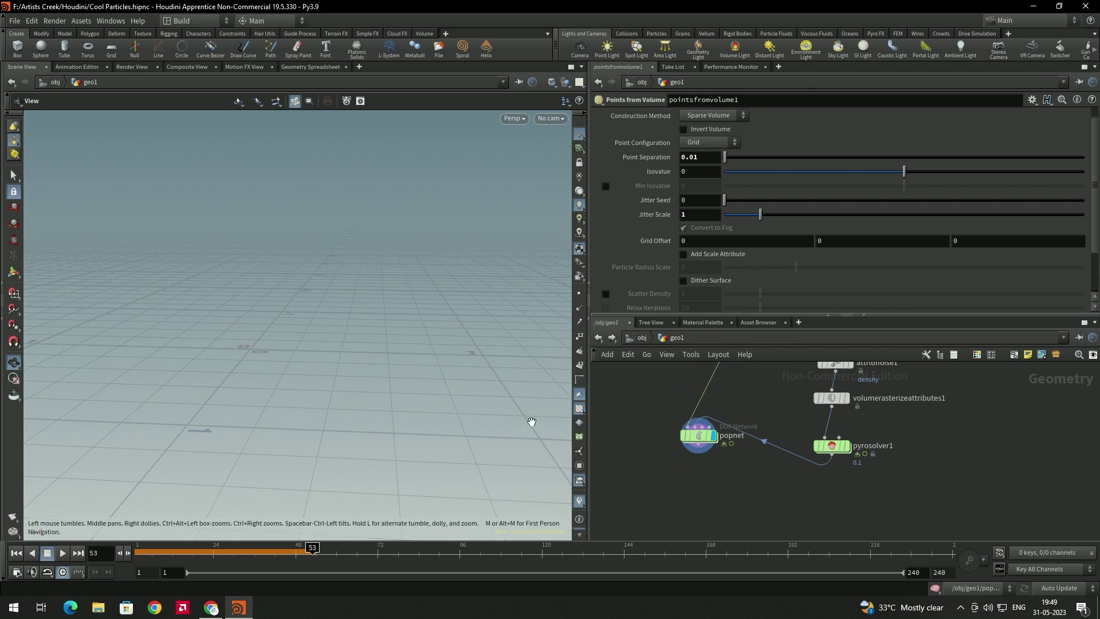
Inside popnet, add a POP Advect by Volumes node and insert it between source_first_input and wire_pops_into_here.
{"action": "double_click", "coordinate": [699, 463]}
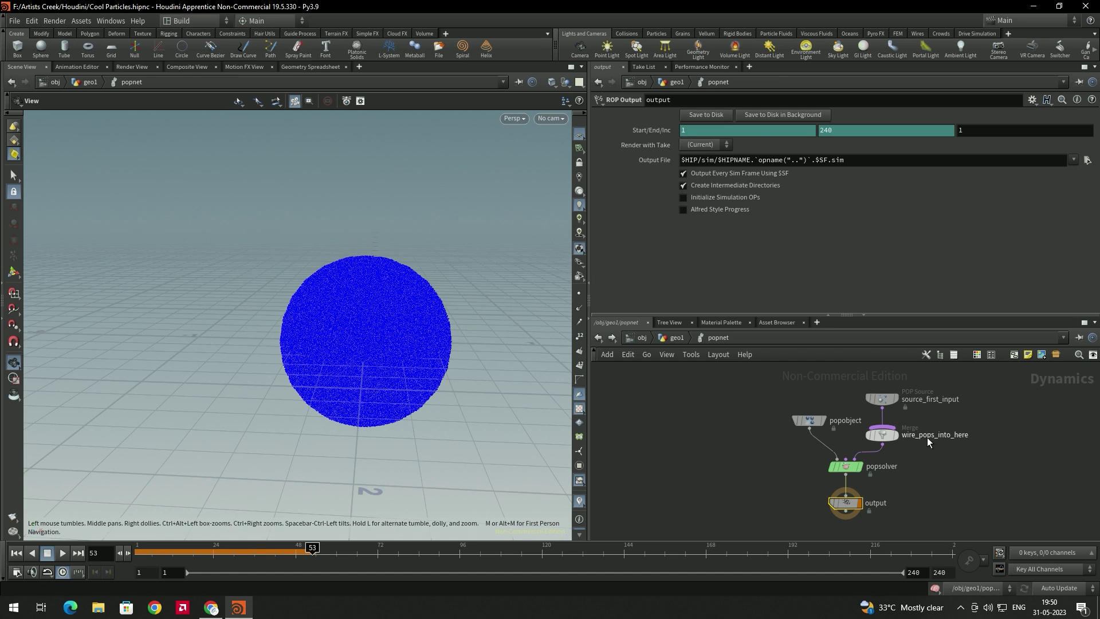
{"action": "scroll", "coordinate": [927, 437], "scroll_direction": "up", "scroll_amount": 5}
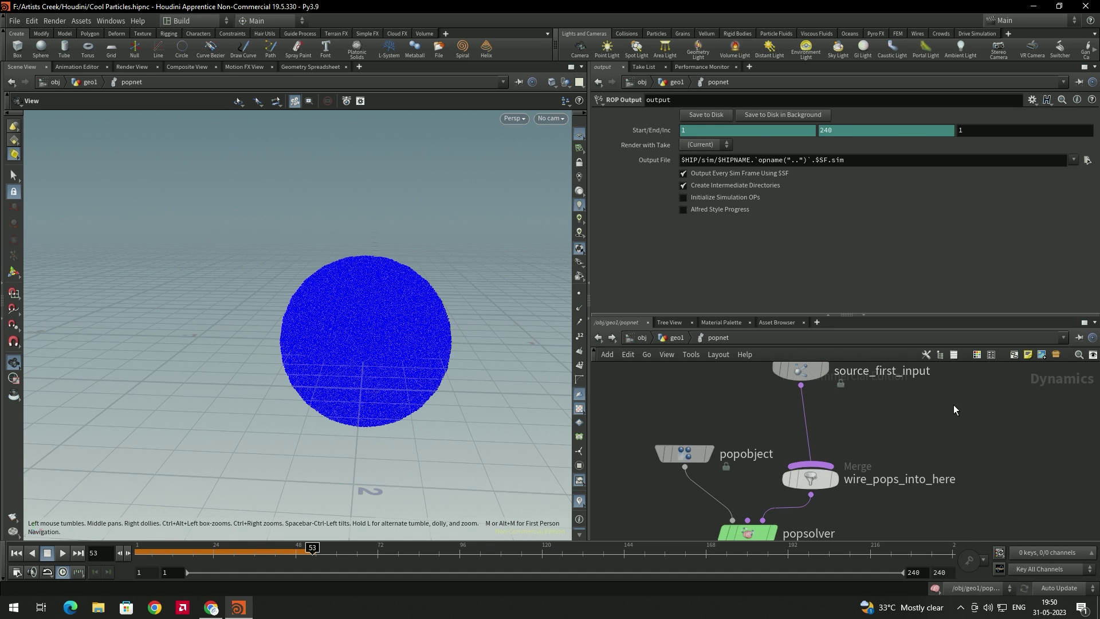
{"action": "key", "text": "Tab"}
{"action": "type", "text": "popadv"}
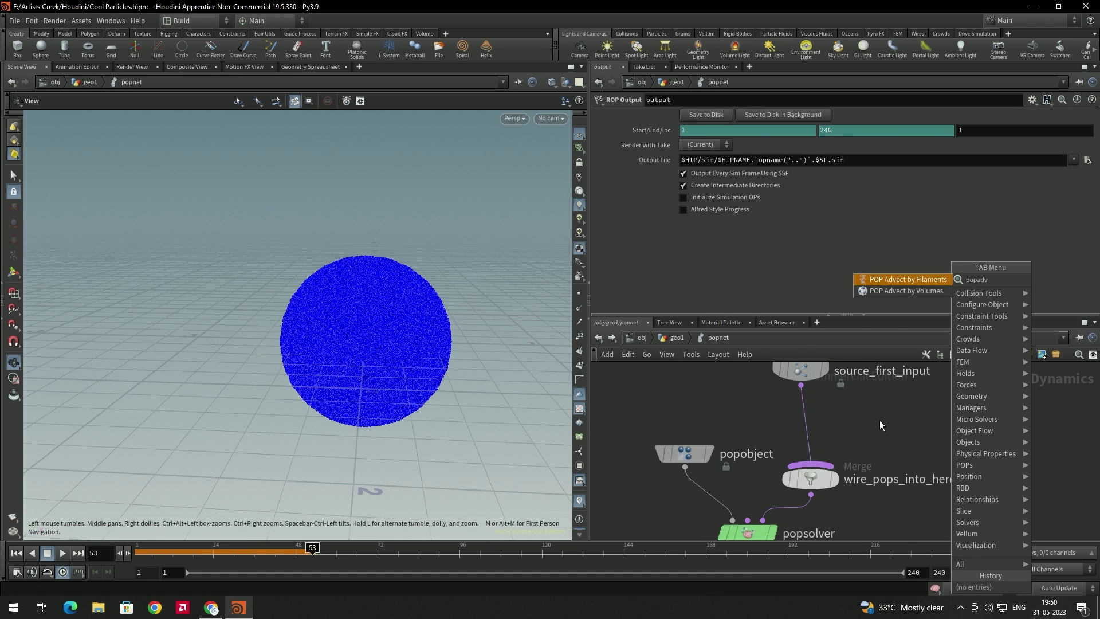
{"action": "key", "text": "Down"}
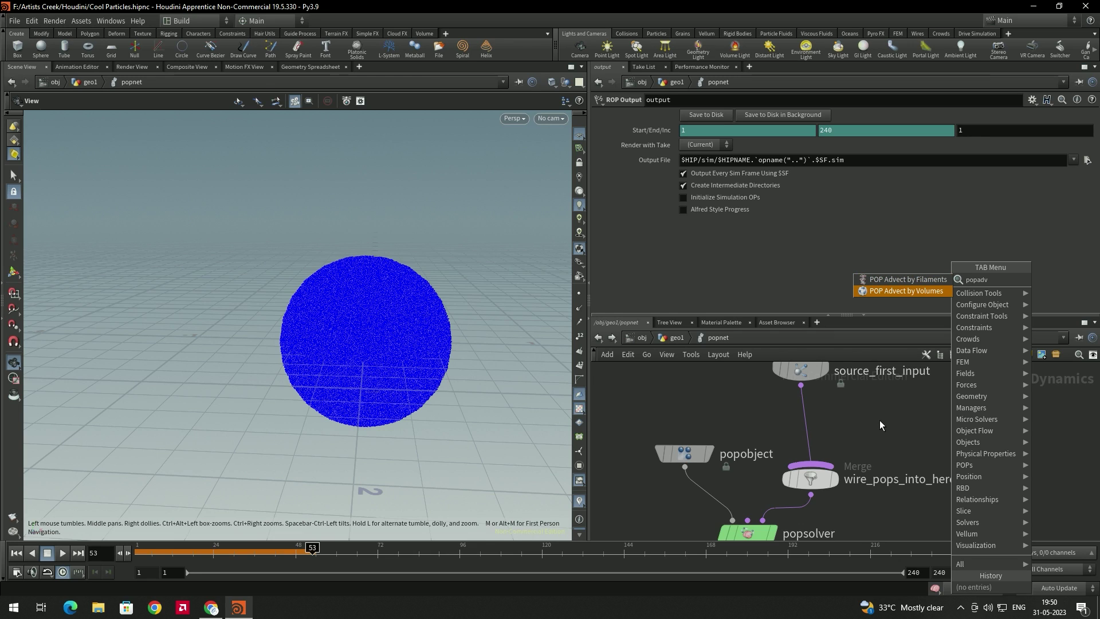
{"action": "key", "text": "Return"}
{"action": "left_click", "coordinate": [880, 420]}
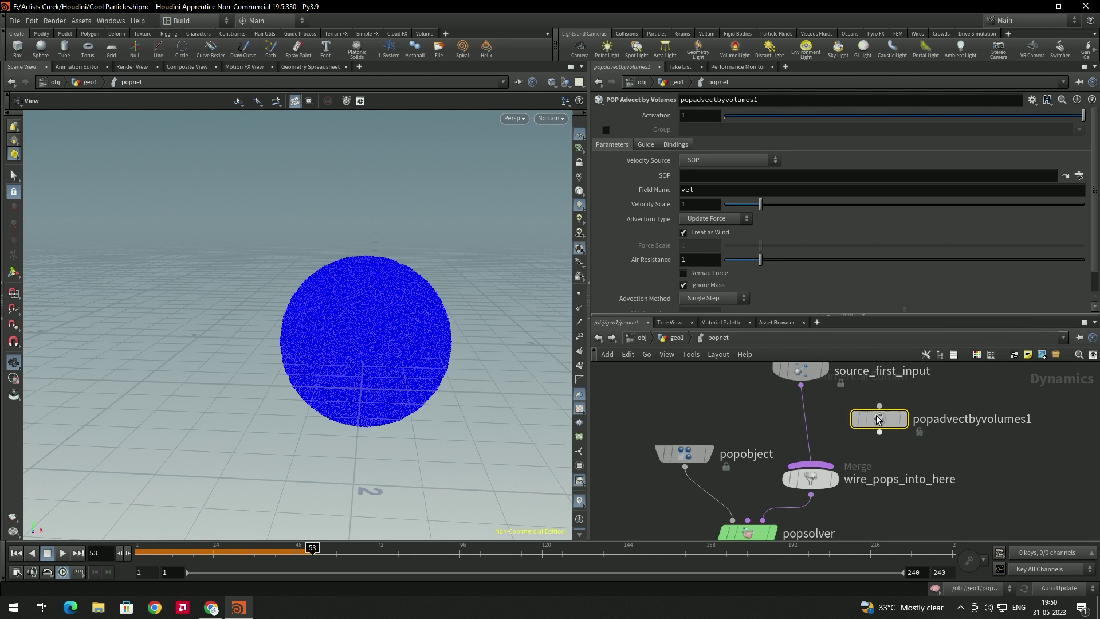
{"action": "left_click_drag", "start_coordinate": [876, 420], "coordinate": [812, 426]}
{"action": "scroll", "coordinate": [831, 427], "scroll_direction": "down", "scroll_amount": 1}
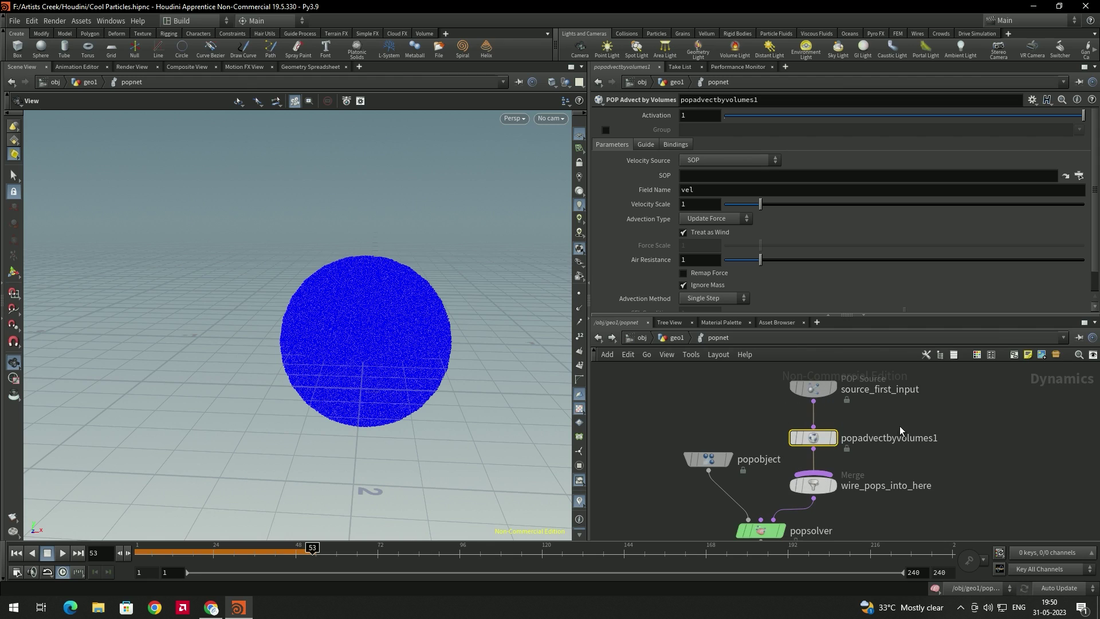
Set popadvectbyvolumes1's Velocity Source to Second Context Geometry and check the pyrosolver1 connection to popnet one level up.
{"action": "mouse_move", "coordinate": [832, 441]}
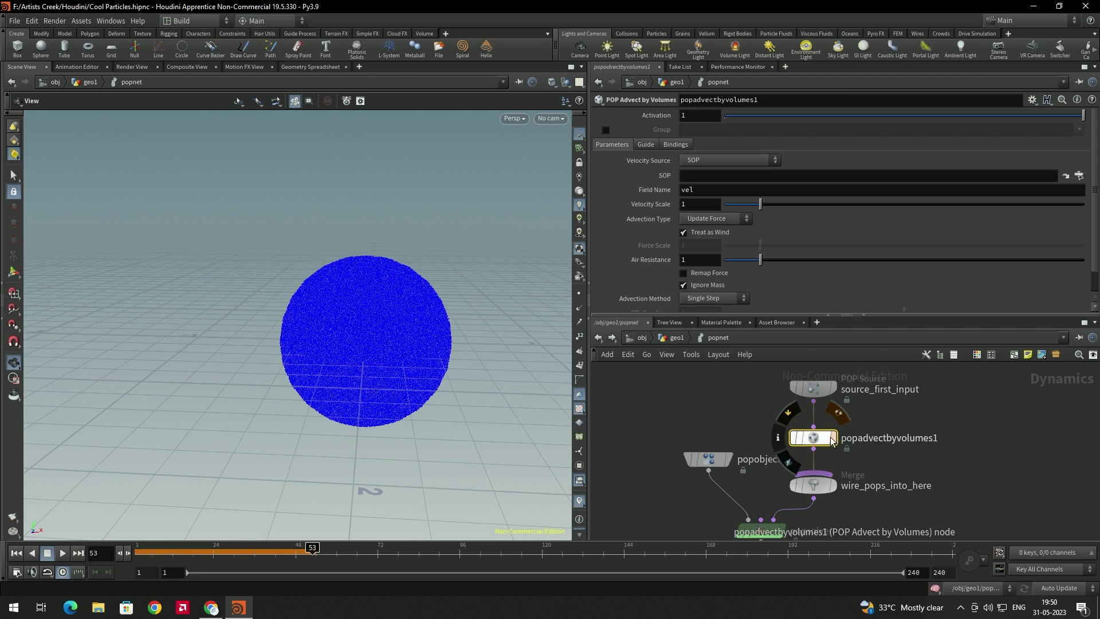
{"action": "left_click", "coordinate": [703, 160]}
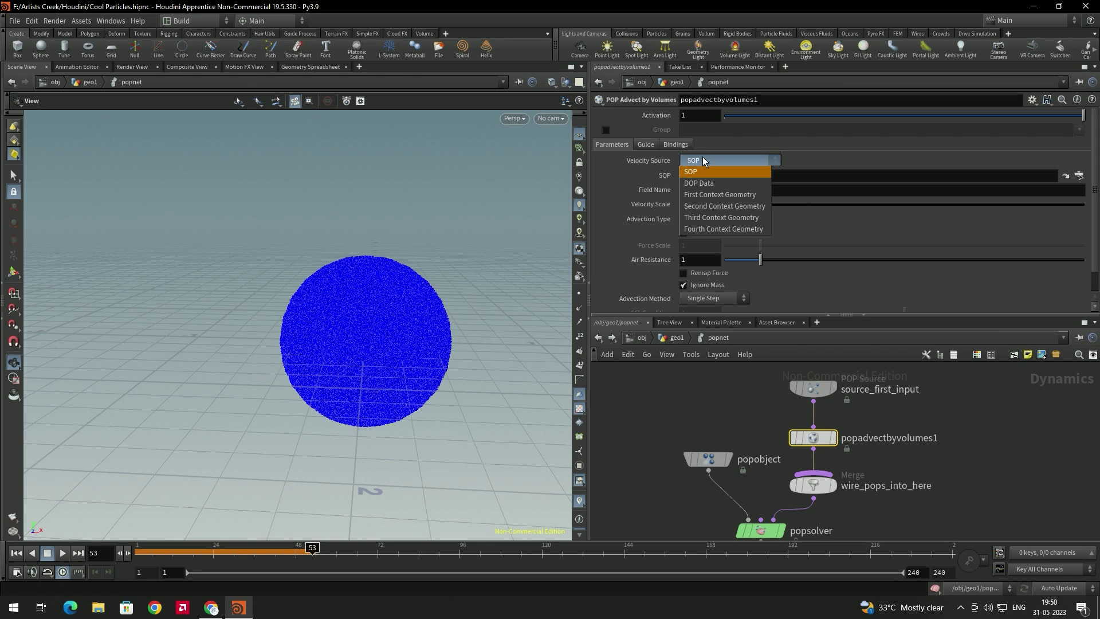
{"action": "left_click", "coordinate": [723, 207]}
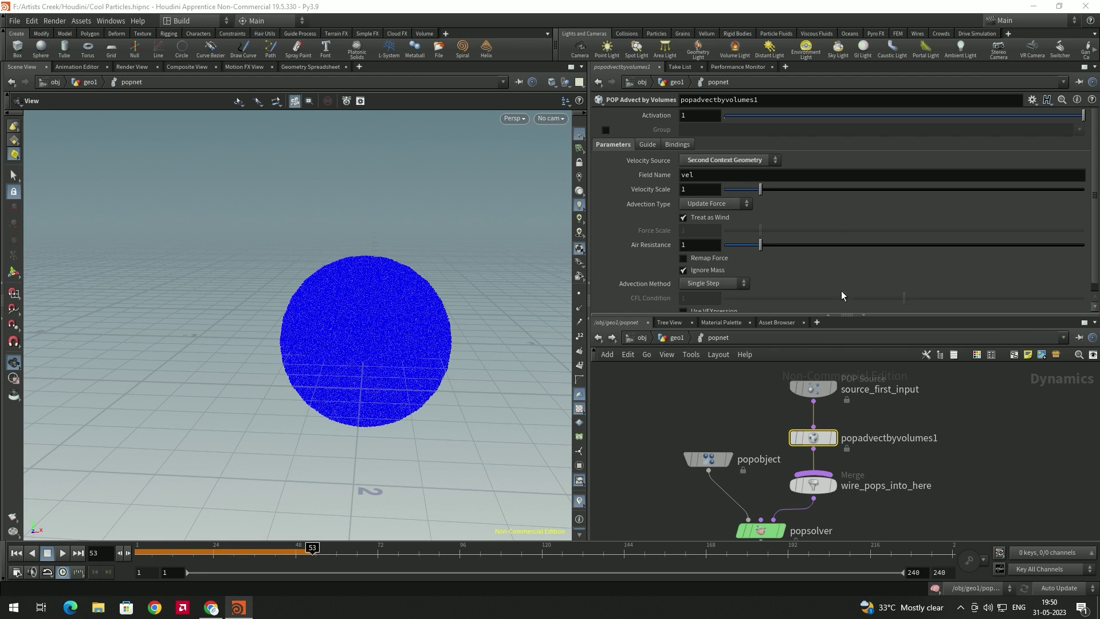
{"action": "left_click", "coordinate": [675, 338]}
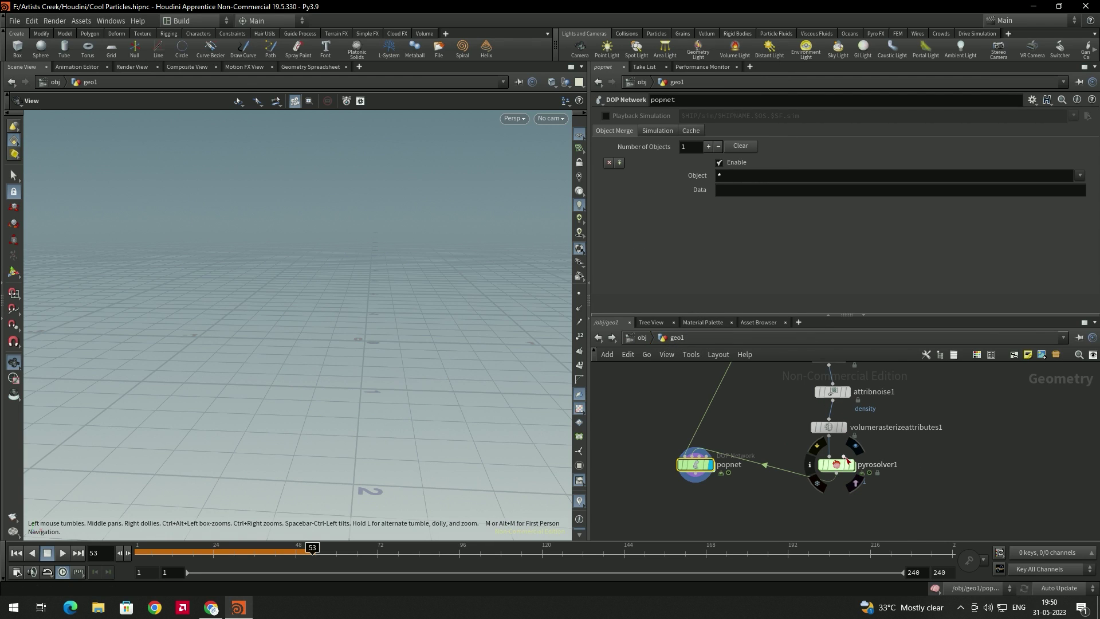
{"action": "double_click", "coordinate": [698, 469]}
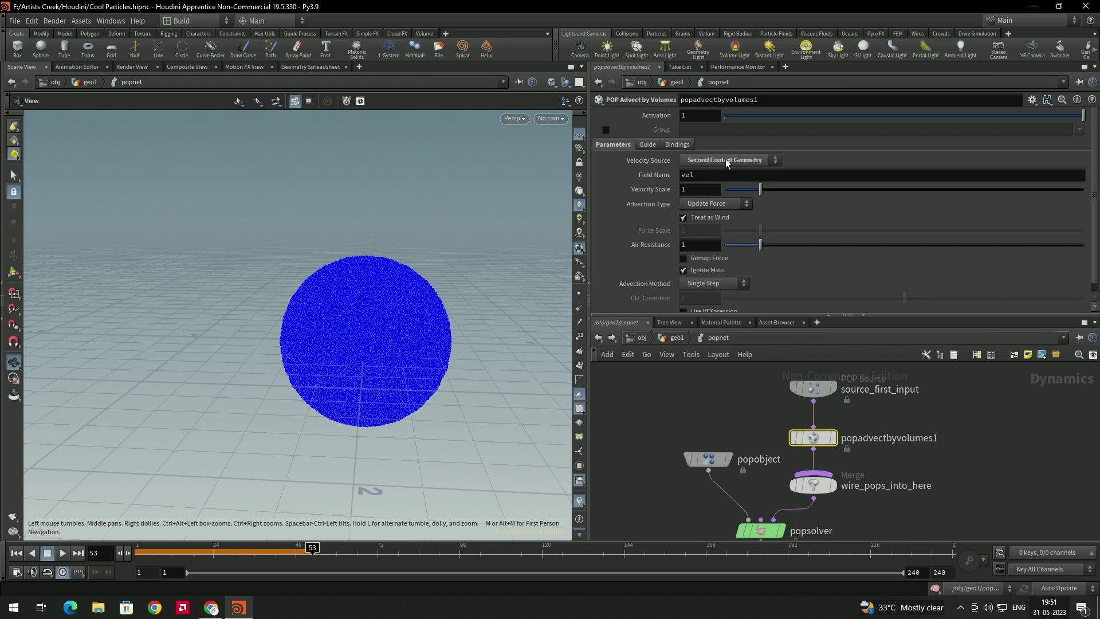
Set the Emission Type of the source_first_input POP Source to All Points.
{"action": "left_click", "coordinate": [810, 390]}
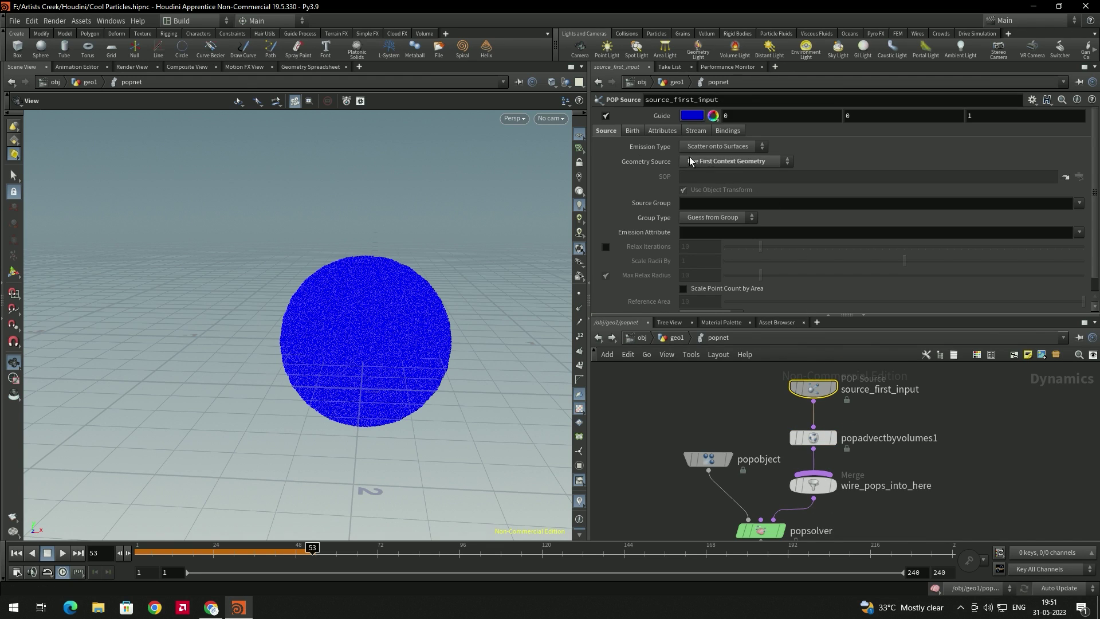
{"action": "left_click", "coordinate": [720, 147]}
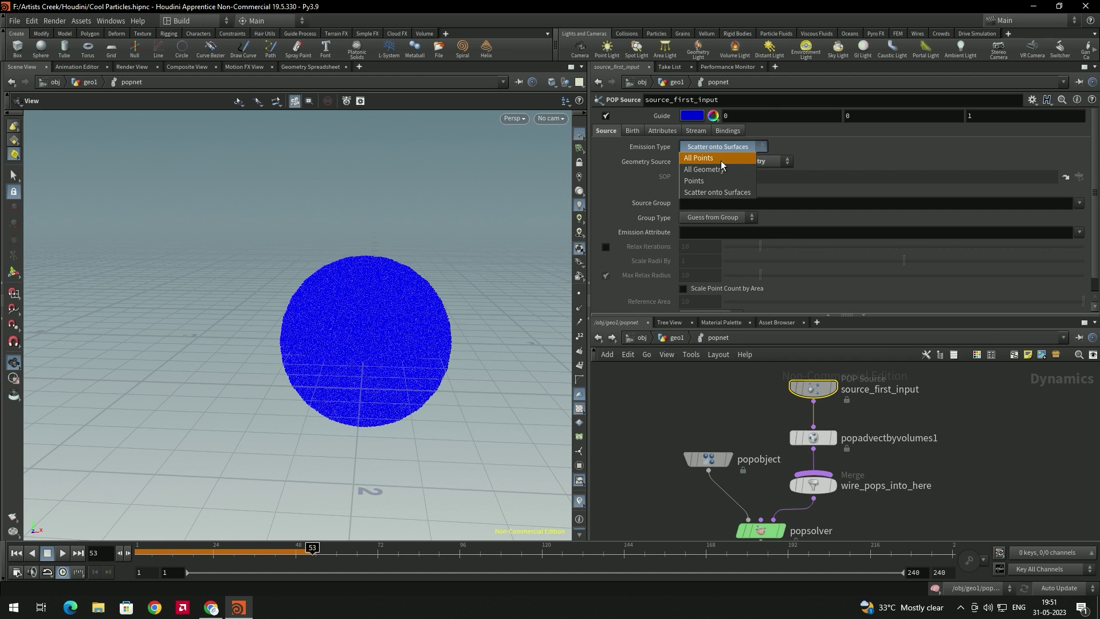
{"action": "left_click", "coordinate": [720, 161]}
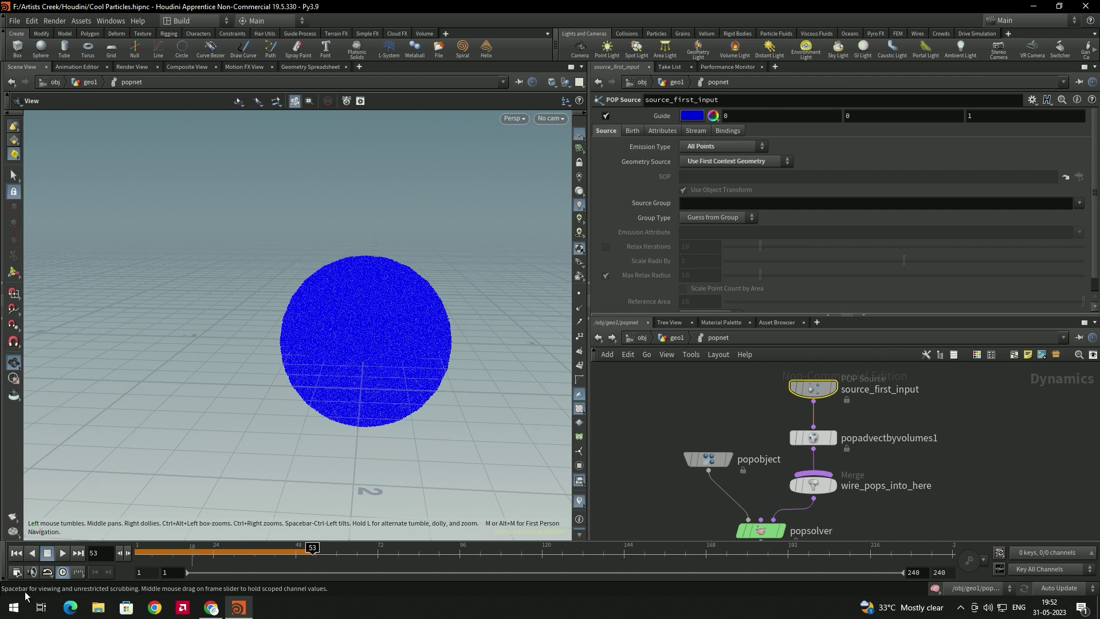
Play the particle simulation from the first frame for a few frames, stop it, and inspect the particles.
{"action": "left_click", "coordinate": [16, 553]}
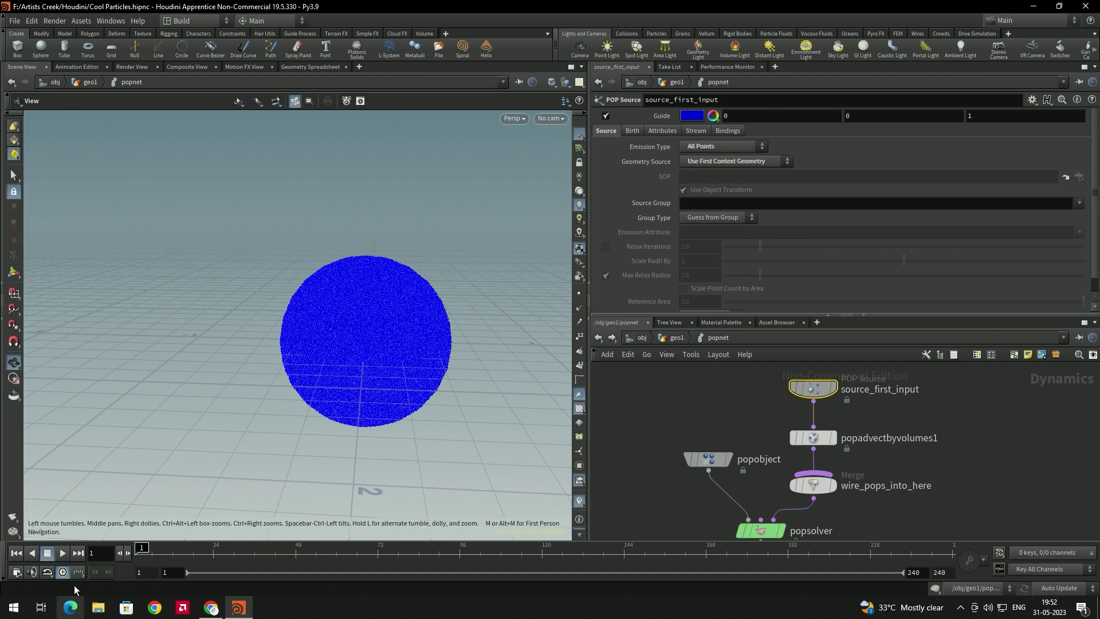
{"action": "left_click", "coordinate": [63, 552]}
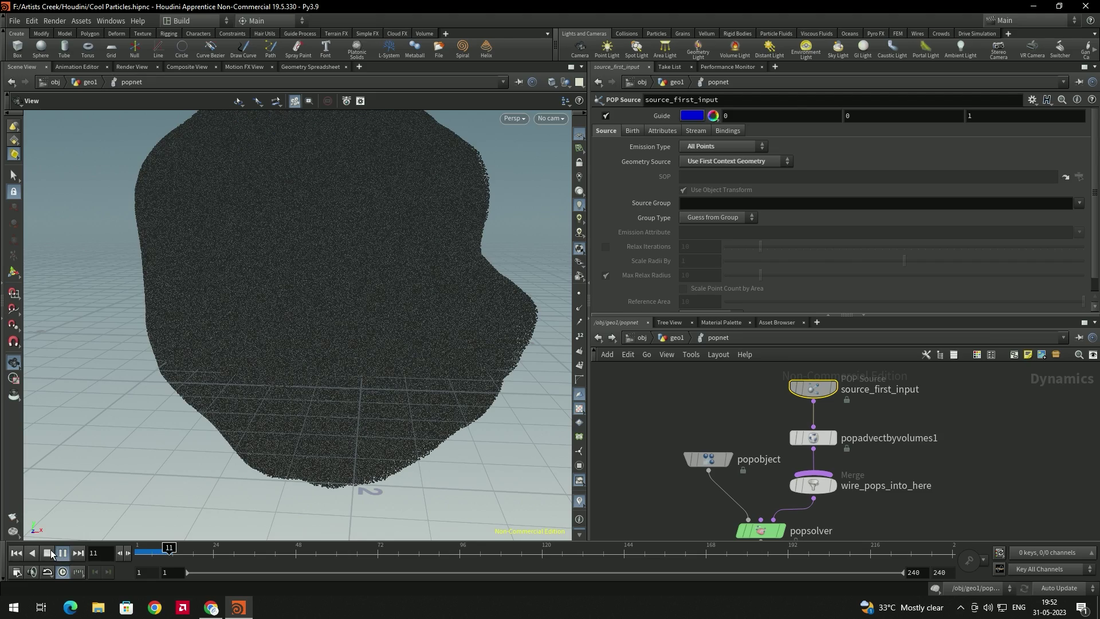
{"action": "left_click", "coordinate": [49, 553]}
{"action": "right_click_drag", "start_coordinate": [294, 368], "coordinate": [335, 315]}
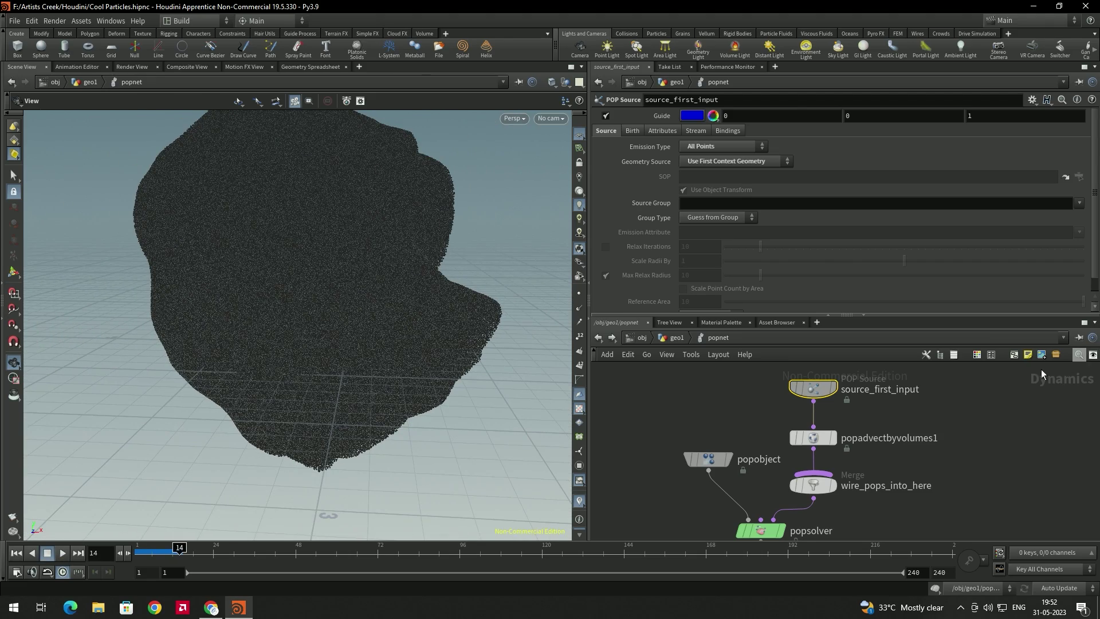
Set the Impulse Activation of source_first_input to the expression $F<6 to limit emission to the first frames.
{"action": "mouse_move", "coordinate": [827, 374]}
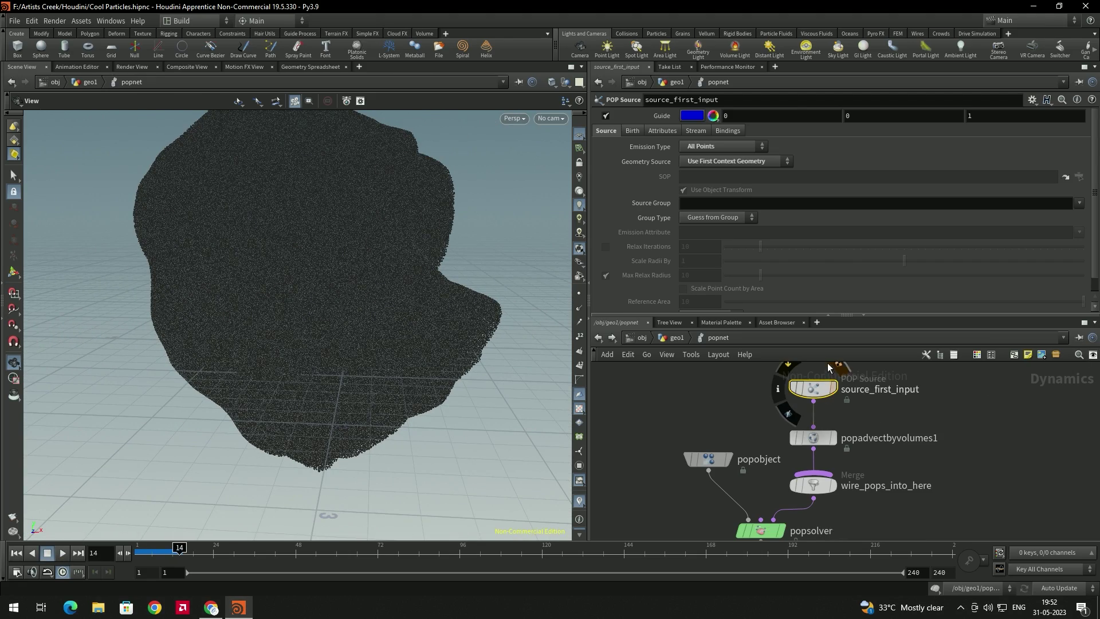
{"action": "left_click", "coordinate": [633, 132]}
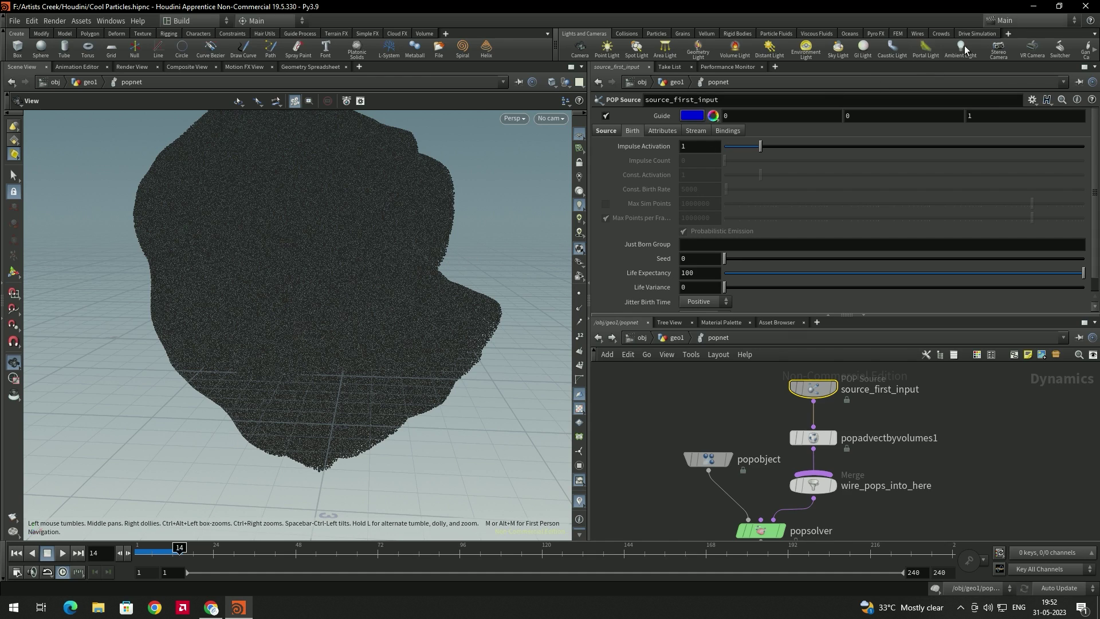
{"action": "left_click_drag", "start_coordinate": [664, 147], "coordinate": [659, 148]}
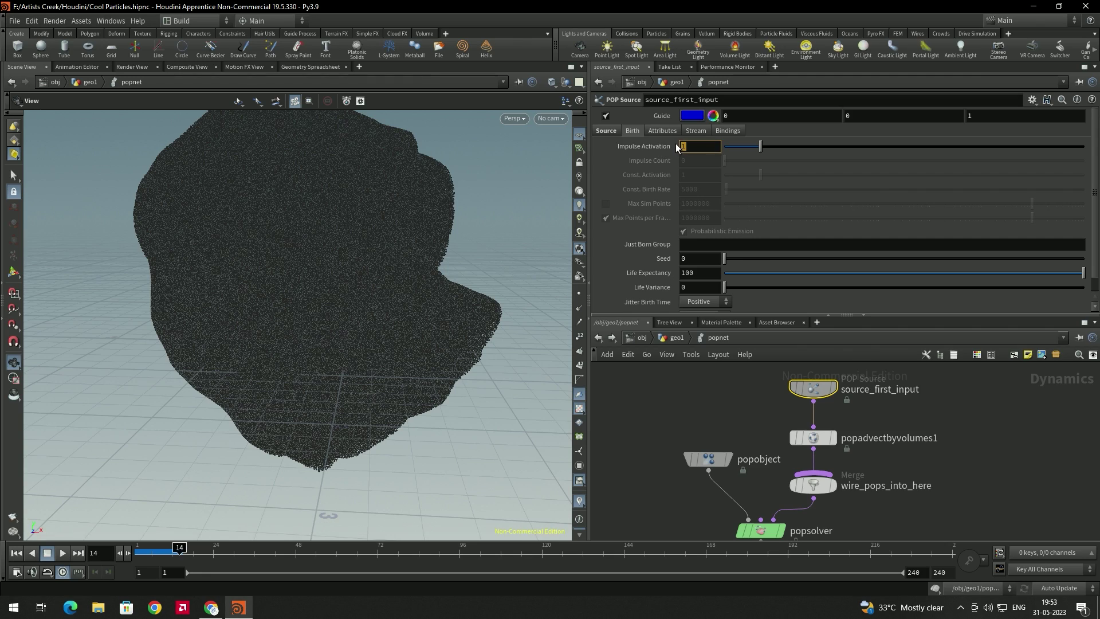
{"action": "type", "text": "$"}
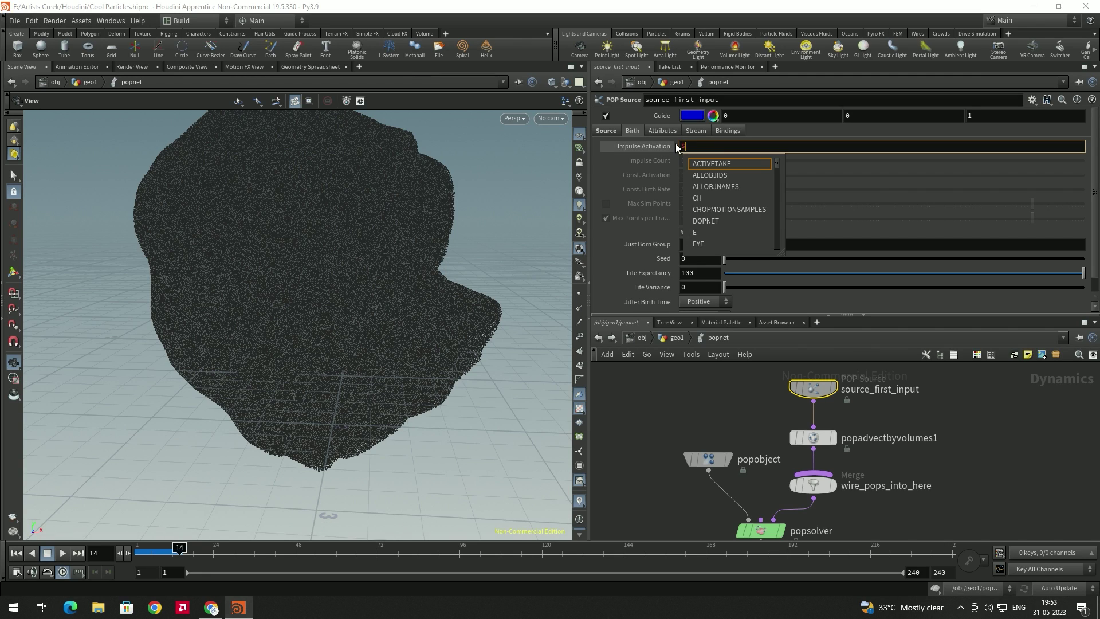
{"action": "type", "text": "F<6"}
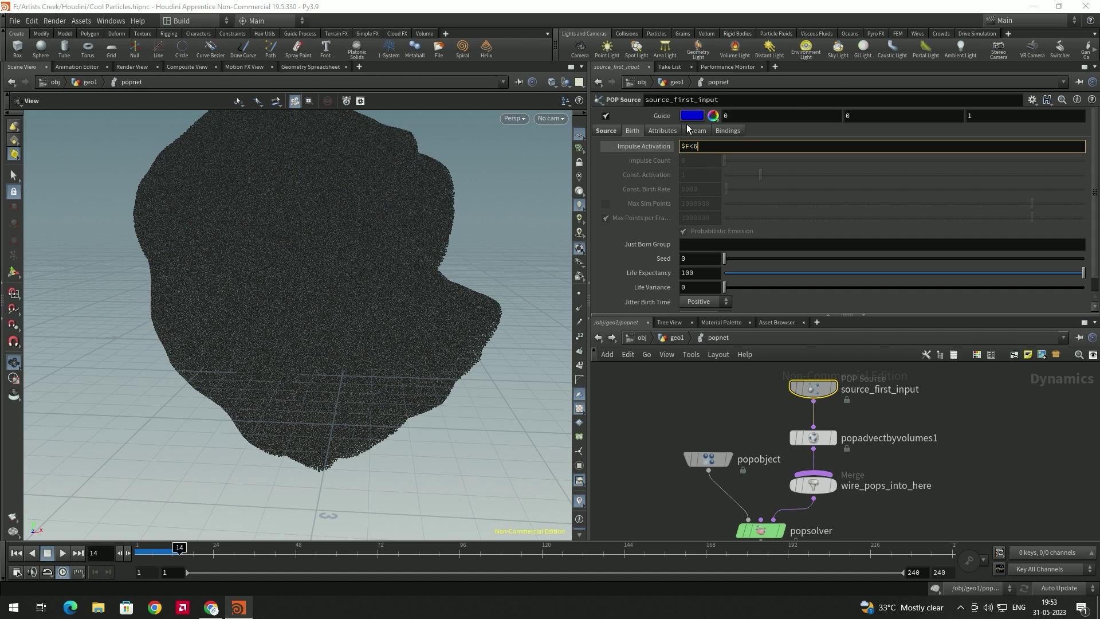
{"action": "key", "text": "Return"}
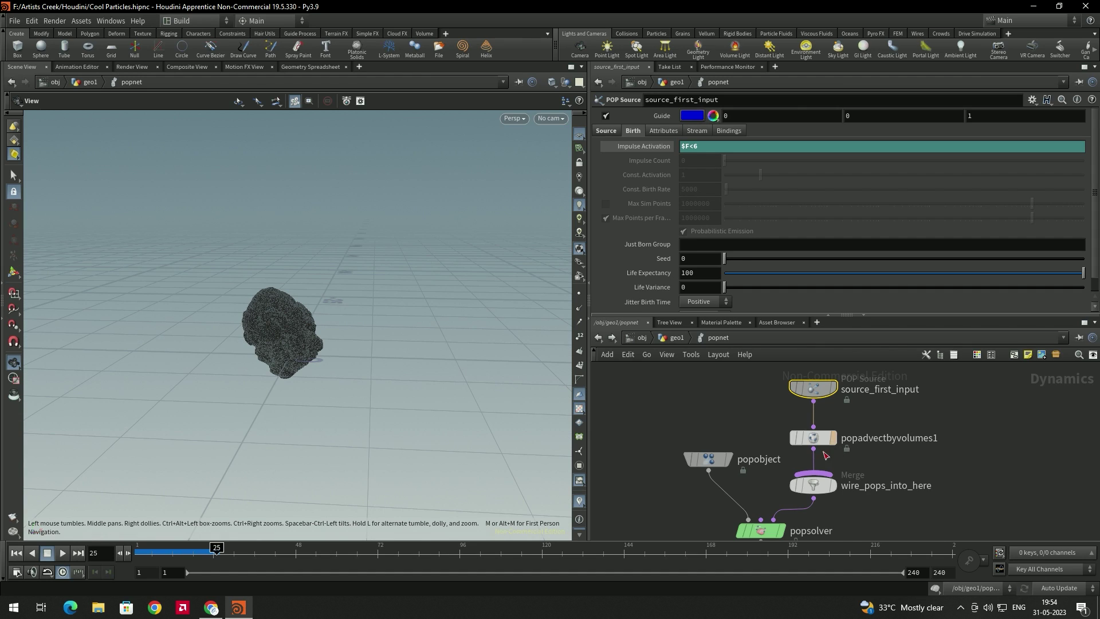
Set popadvectbyvolumes1's Advection Type to Update Velocity.
{"action": "left_click", "coordinate": [815, 439]}
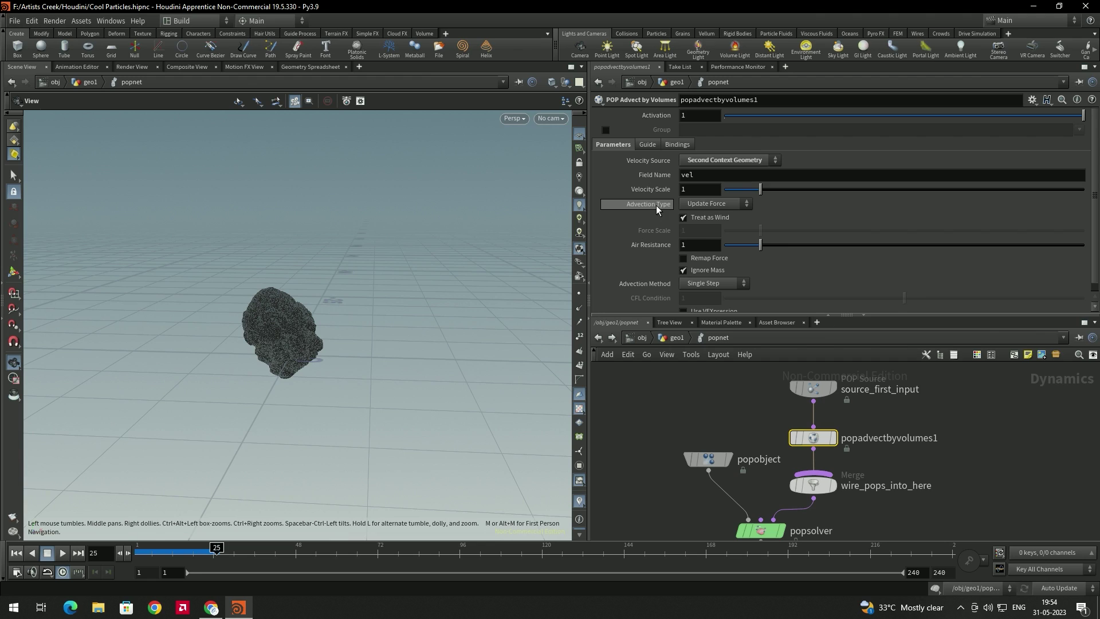
{"action": "left_click", "coordinate": [722, 205]}
{"action": "left_click", "coordinate": [714, 226]}
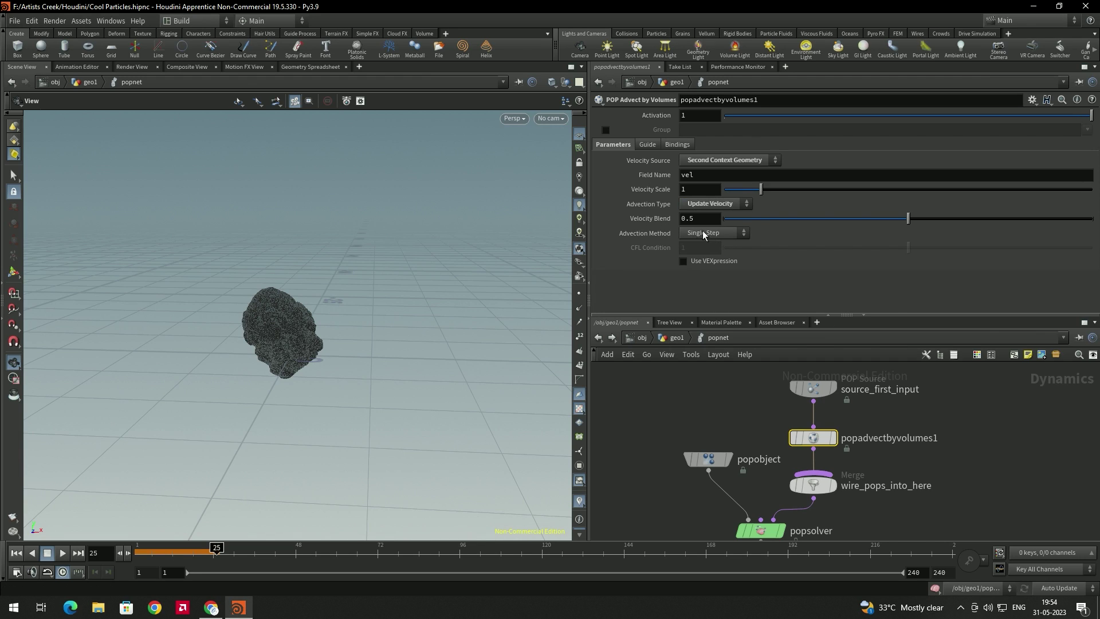
{"action": "left_click", "coordinate": [714, 233]}
{"action": "left_click", "coordinate": [700, 259]}
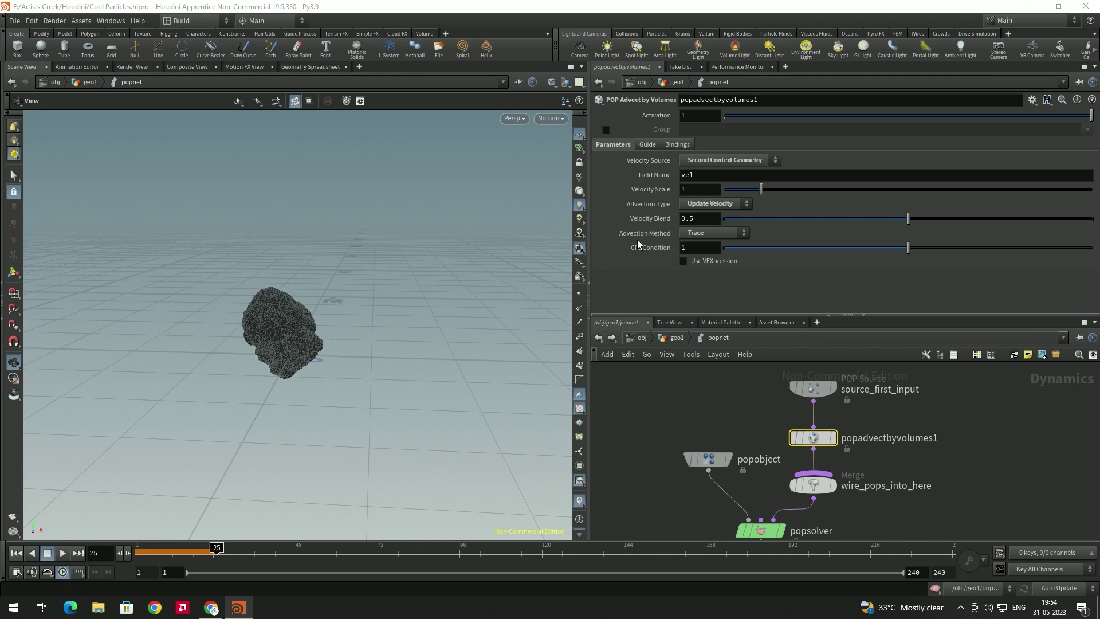
{"action": "key", "text": "ctrl+z"}
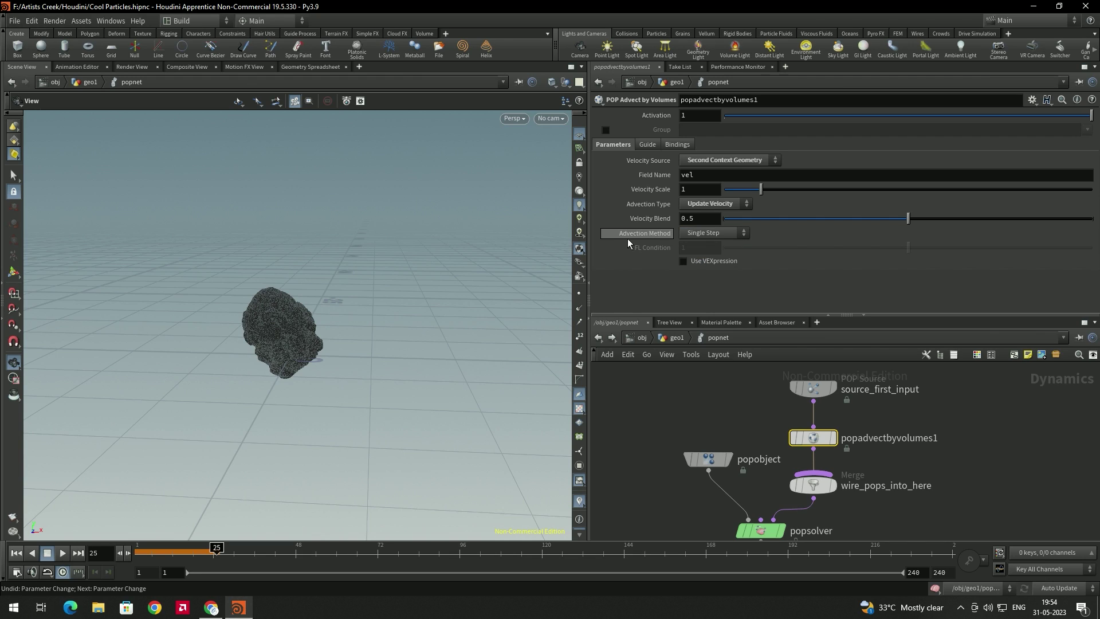
Set popadvectbyvolumes1's Advection Method to Trace.
{"action": "left_click", "coordinate": [706, 235]}
{"action": "left_click", "coordinate": [700, 258]}
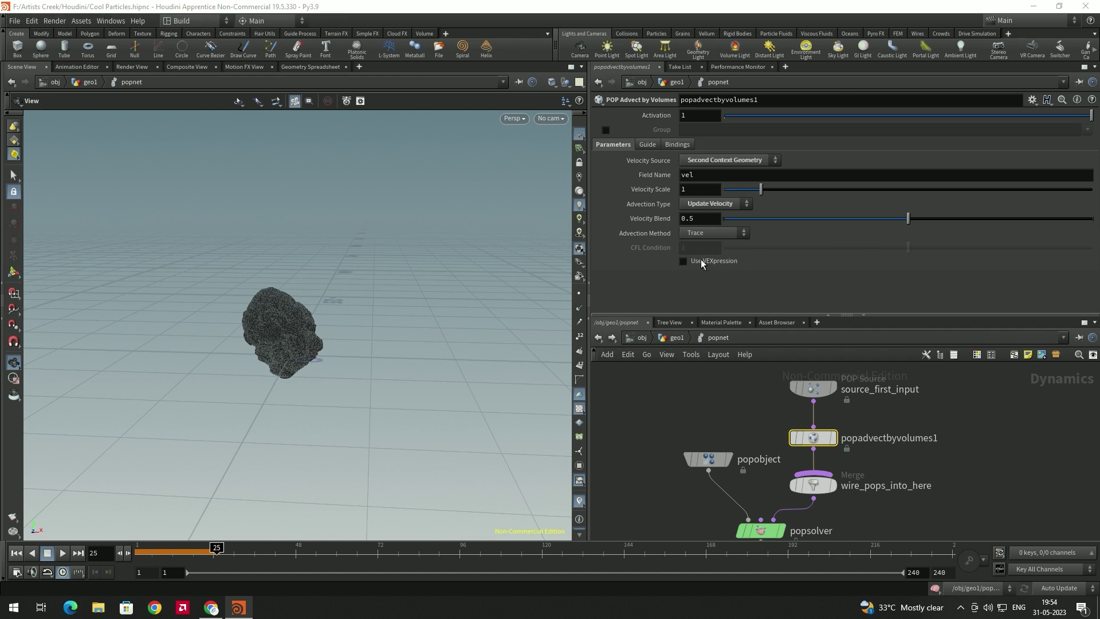
{"action": "left_click_drag", "start_coordinate": [333, 320], "coordinate": [332, 315]}
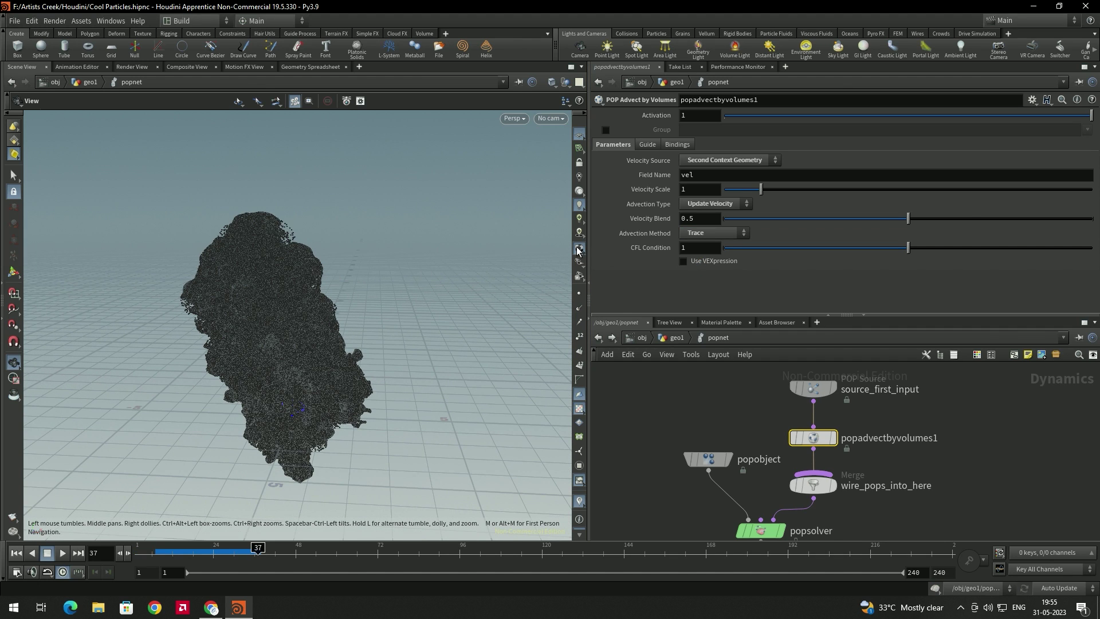
Display particles as Pixels in the viewport, and replay the simulation from the first frame to inspect the smoke shape.
{"action": "right_click", "coordinate": [578, 250]}
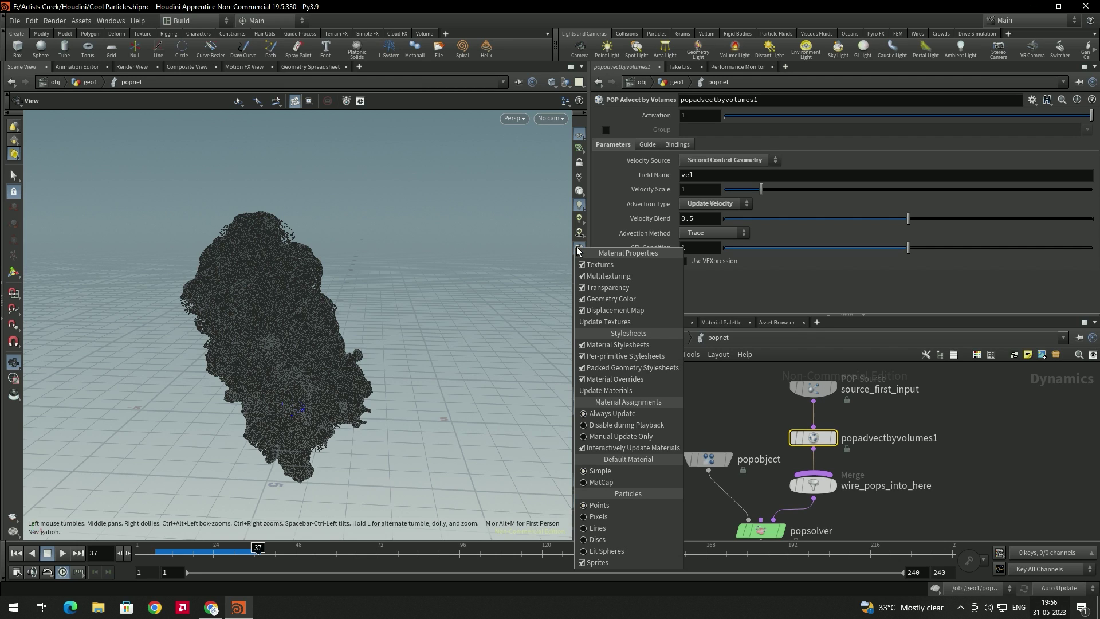
{"action": "left_click", "coordinate": [599, 516]}
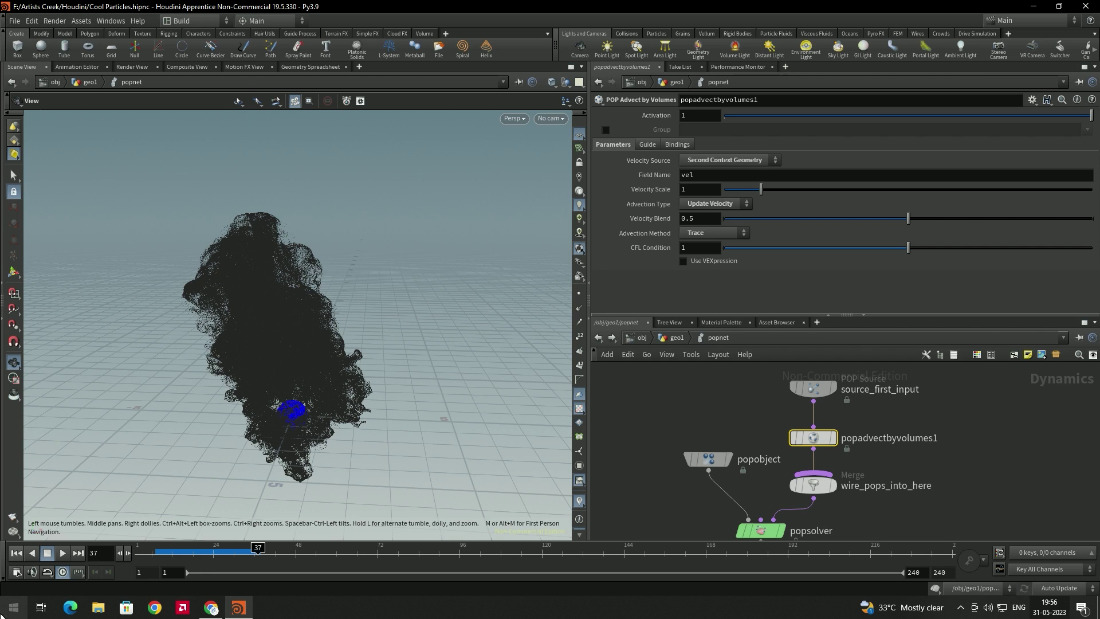
{"action": "left_click", "coordinate": [16, 553]}
{"action": "left_click", "coordinate": [62, 553]}
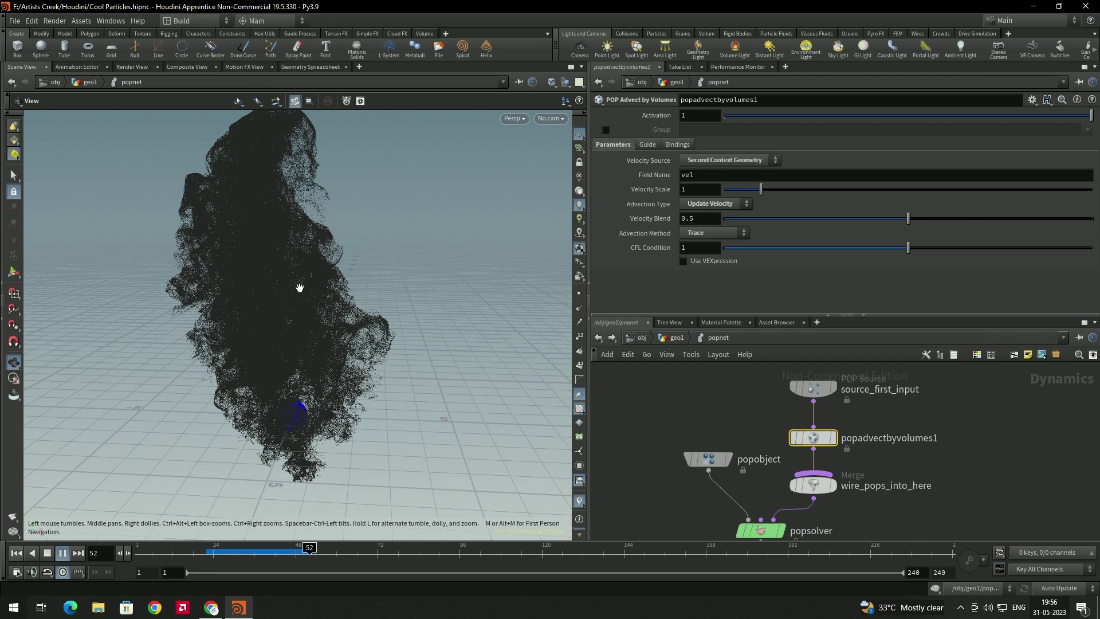
{"action": "key", "text": "Up"}
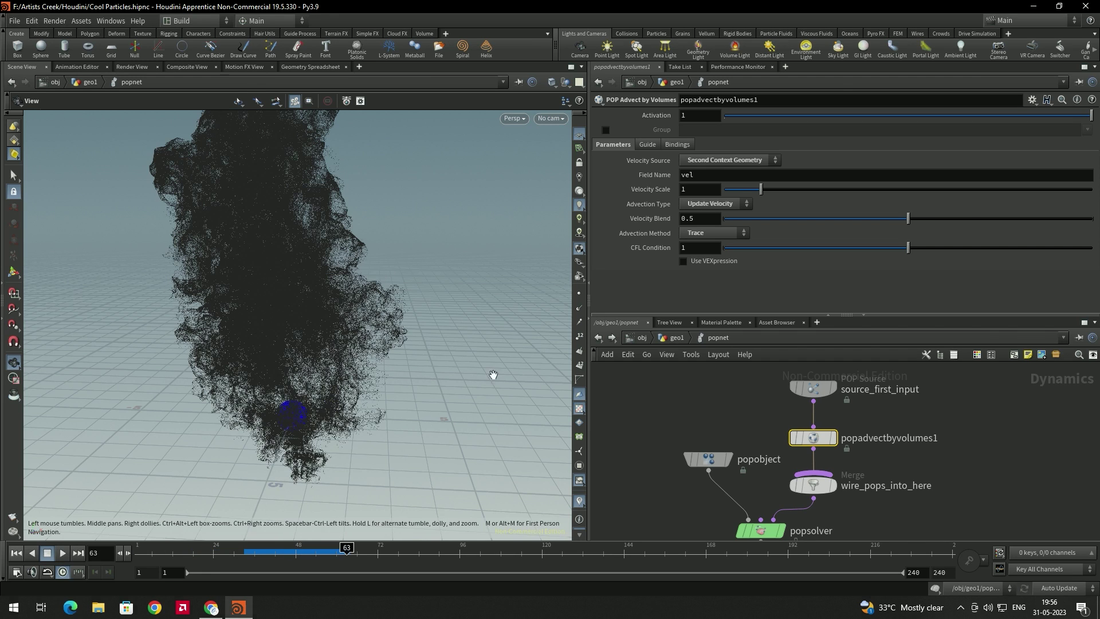
{"action": "scroll", "coordinate": [290, 297], "scroll_direction": "down", "scroll_amount": 2}
{"action": "left_click_drag", "start_coordinate": [290, 297], "coordinate": [324, 236]}
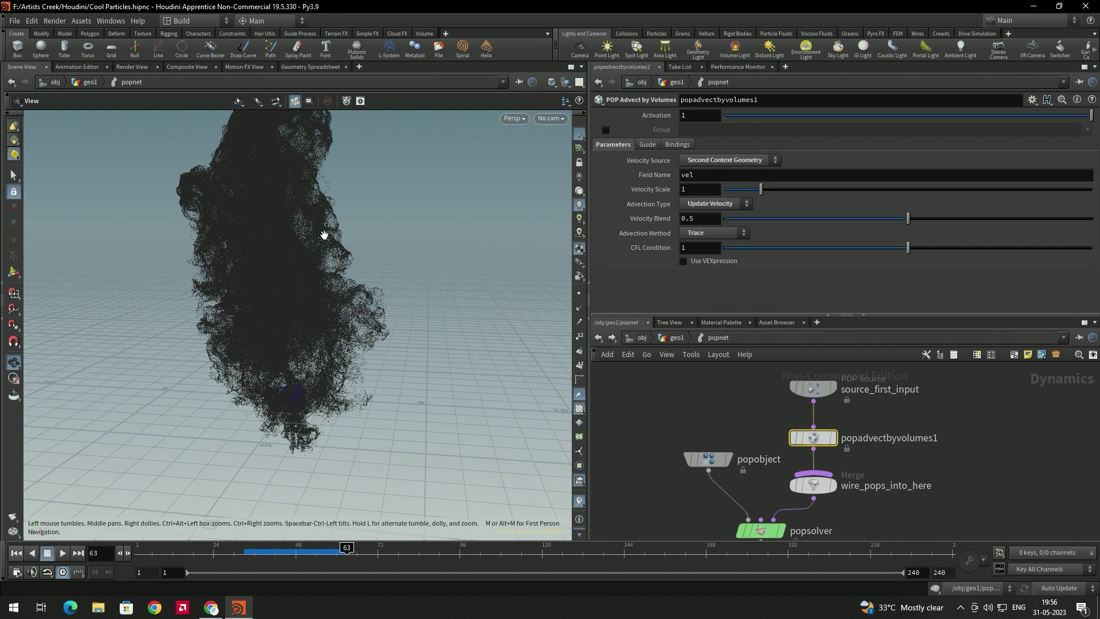
Add a POP Color node and insert it between popadvectbyvolumes1 and the wire_pops_into_here merge.
{"action": "scroll", "coordinate": [889, 424], "scroll_direction": "down", "scroll_amount": 1}
{"action": "middle_click_drag", "start_coordinate": [881, 427], "coordinate": [855, 464]}
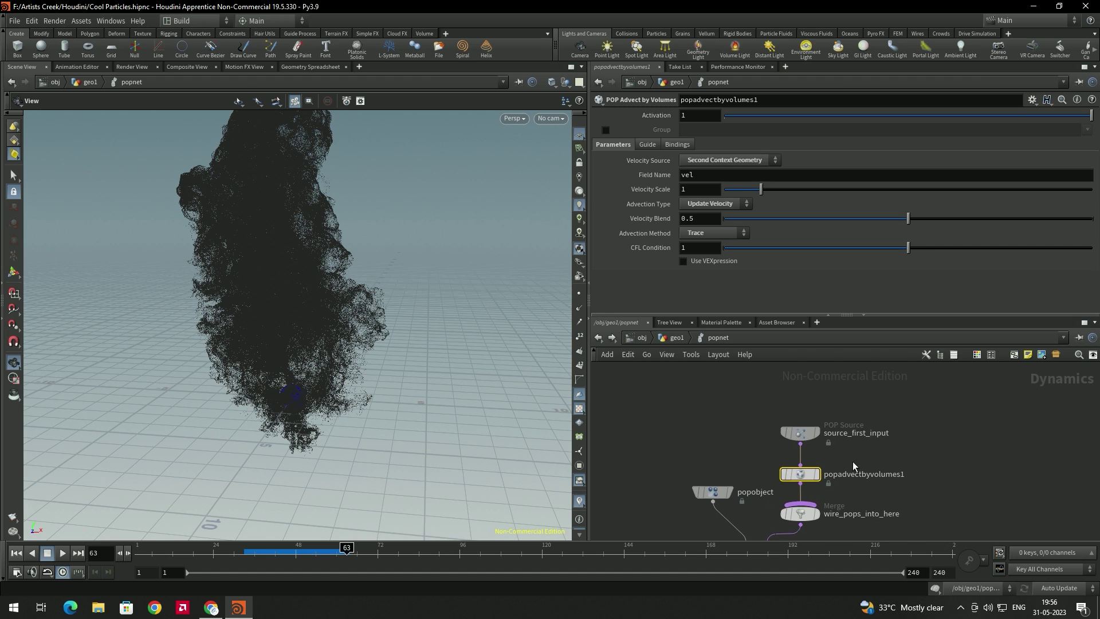
{"action": "left_click_drag", "start_coordinate": [880, 487], "coordinate": [766, 416]}
{"action": "left_click_drag", "start_coordinate": [807, 476], "coordinate": [807, 433]}
{"action": "left_click", "coordinate": [902, 463]}
{"action": "key", "text": "Tab"}
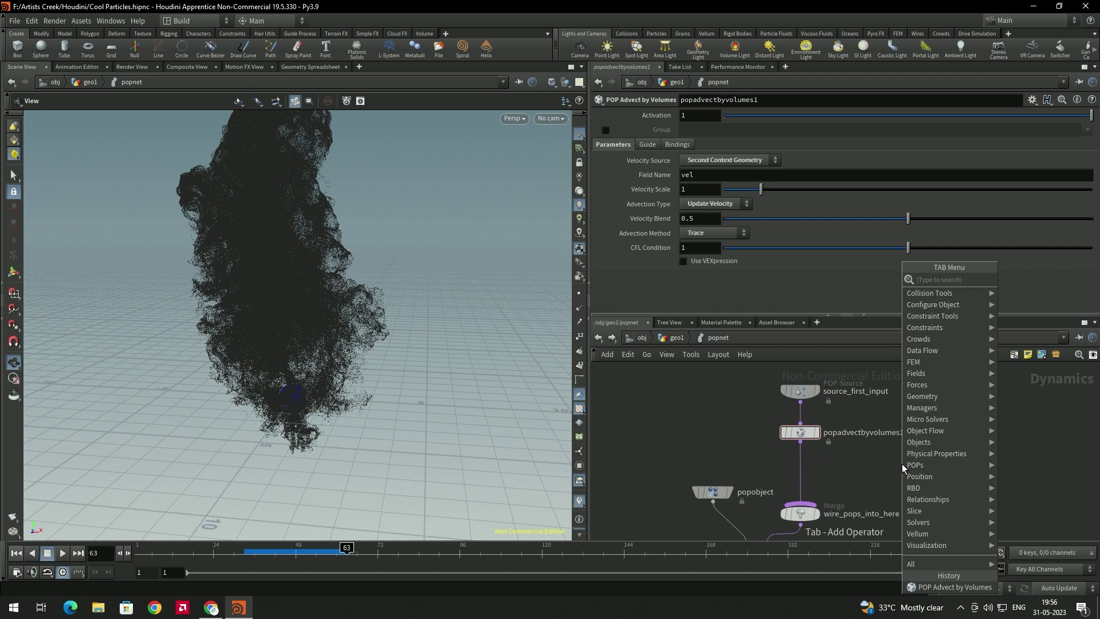
{"action": "type", "text": "popco"}
{"action": "key", "text": "Return"}
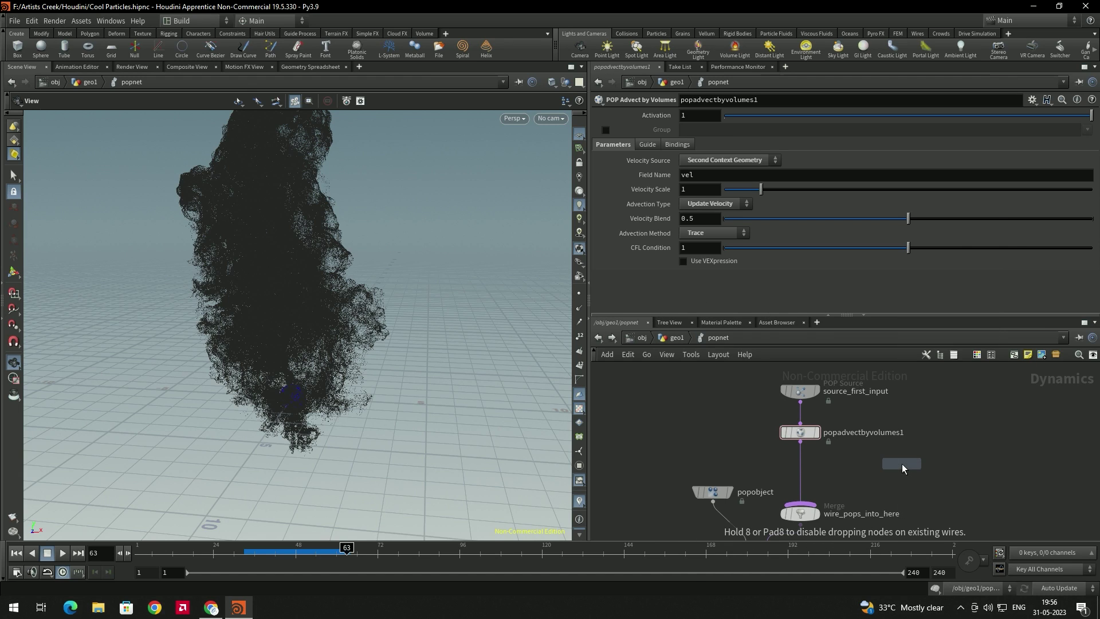
{"action": "left_click", "coordinate": [934, 431]}
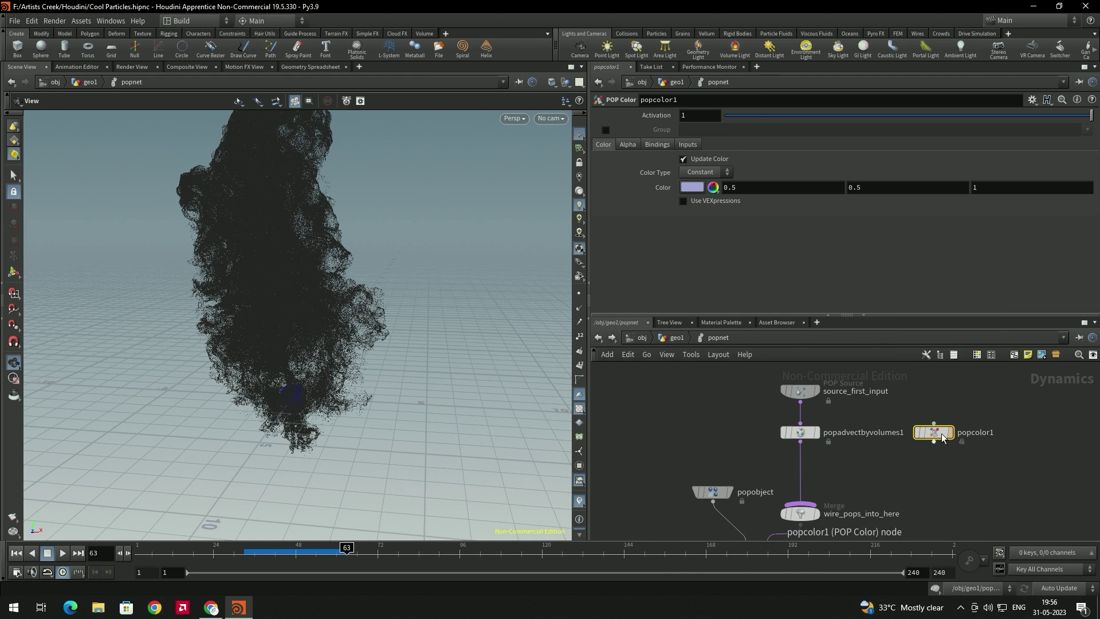
{"action": "left_click_drag", "start_coordinate": [958, 438], "coordinate": [848, 467]}
{"action": "mouse_move", "coordinate": [802, 468]}
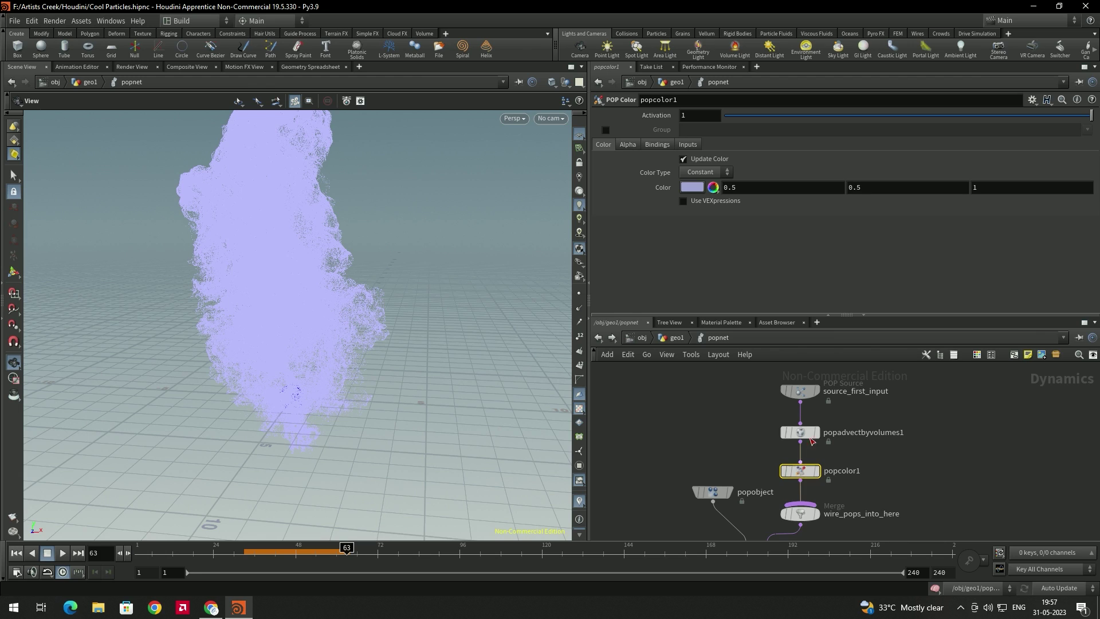
Set popcolor1's Color Type to Ramp and drive the ramp with the Speed preset expression.
{"action": "left_click", "coordinate": [716, 173]}
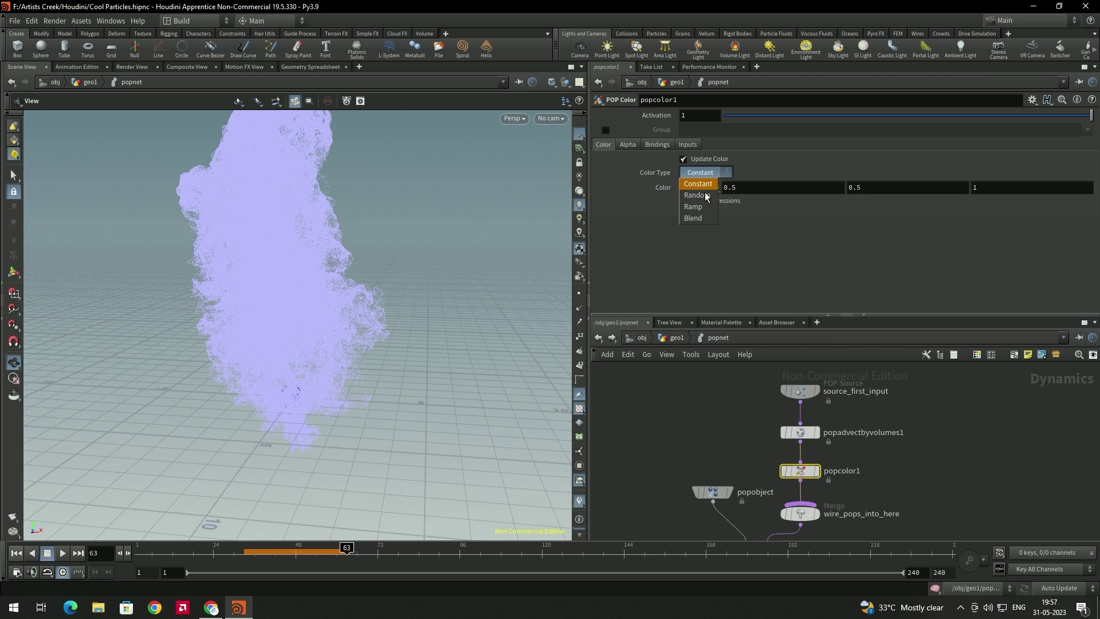
{"action": "left_click", "coordinate": [696, 207]}
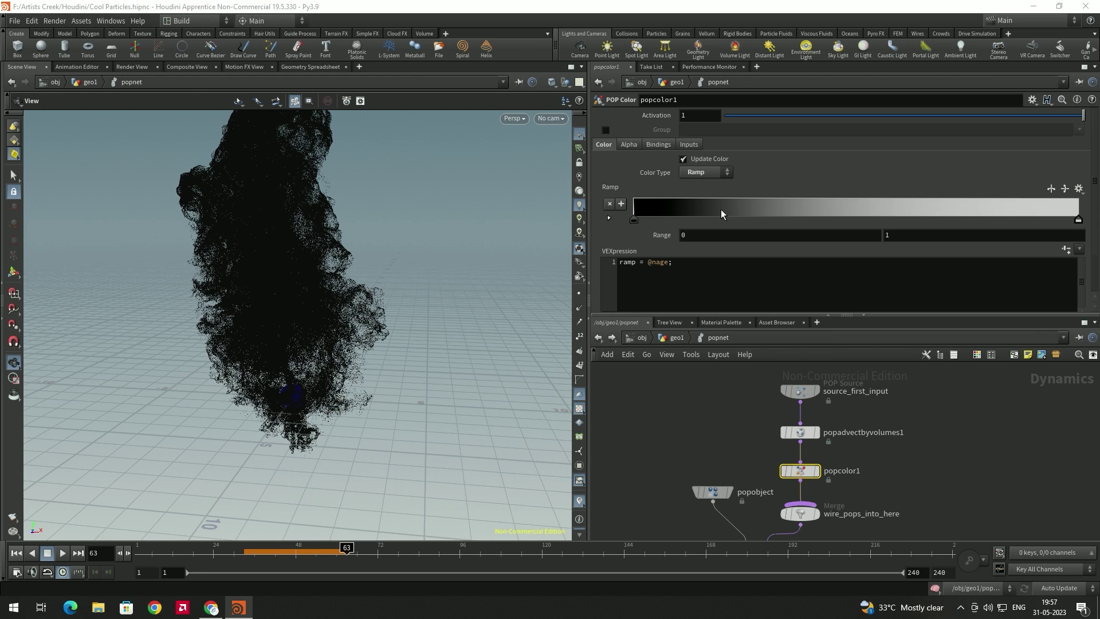
{"action": "left_click", "coordinate": [1081, 251]}
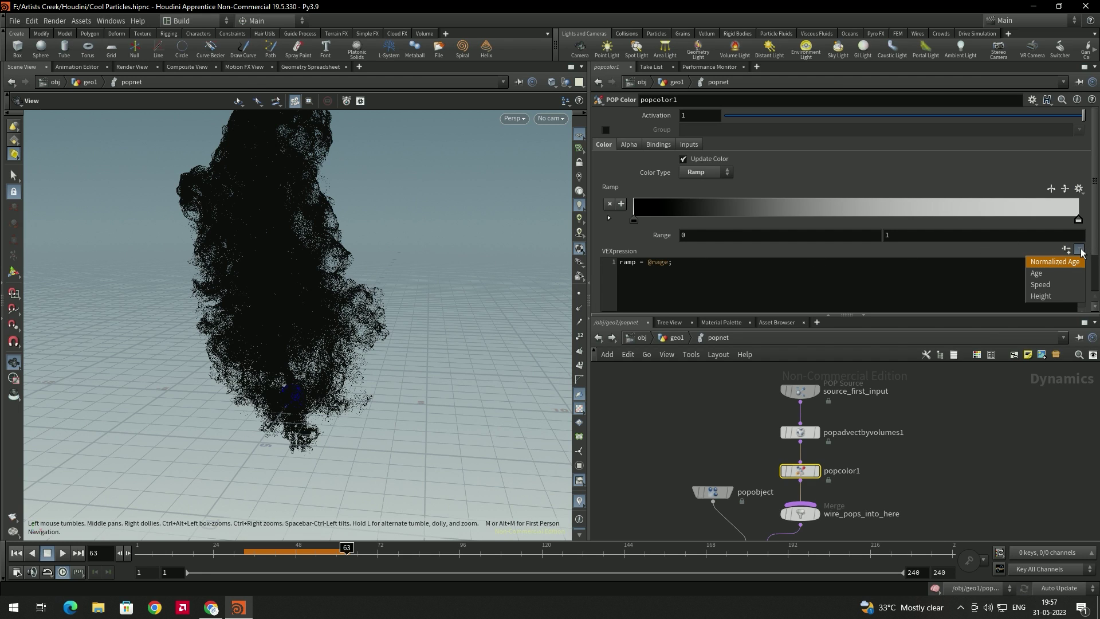
{"action": "left_click", "coordinate": [1057, 286]}
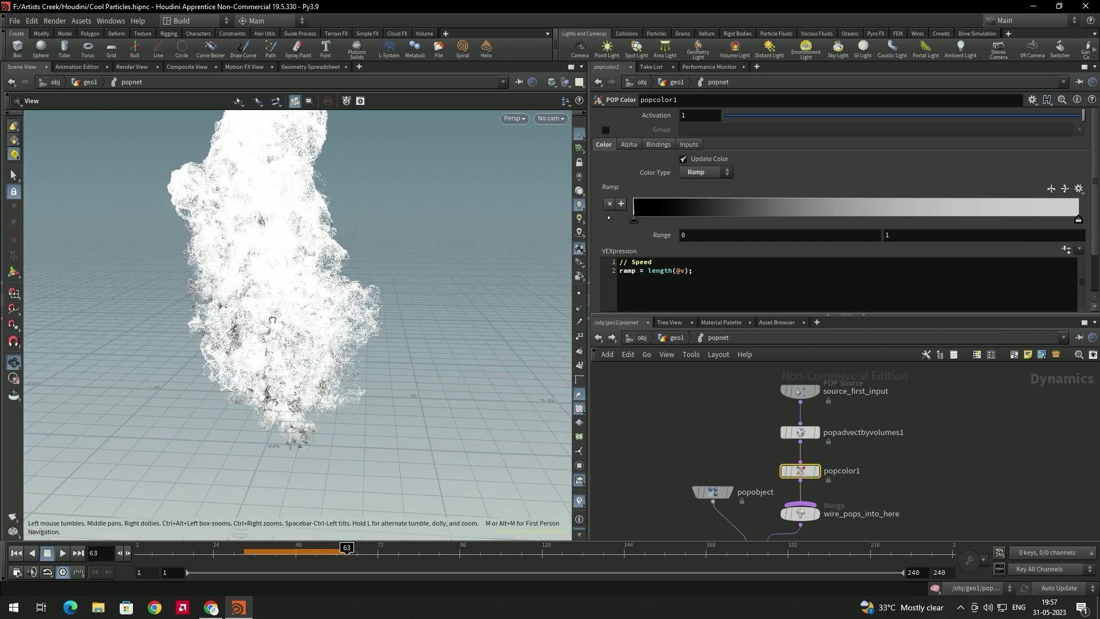
Set the upper limit of popcolor1's ramp range to 6 and replay the simulation from the first frame.
{"action": "mouse_move", "coordinate": [291, 278]}
{"action": "left_mouse_down"}
{"action": "mouse_move", "coordinate": [309, 275]}
{"action": "mouse_move", "coordinate": [290, 290]}
{"action": "left_mouse_up"}
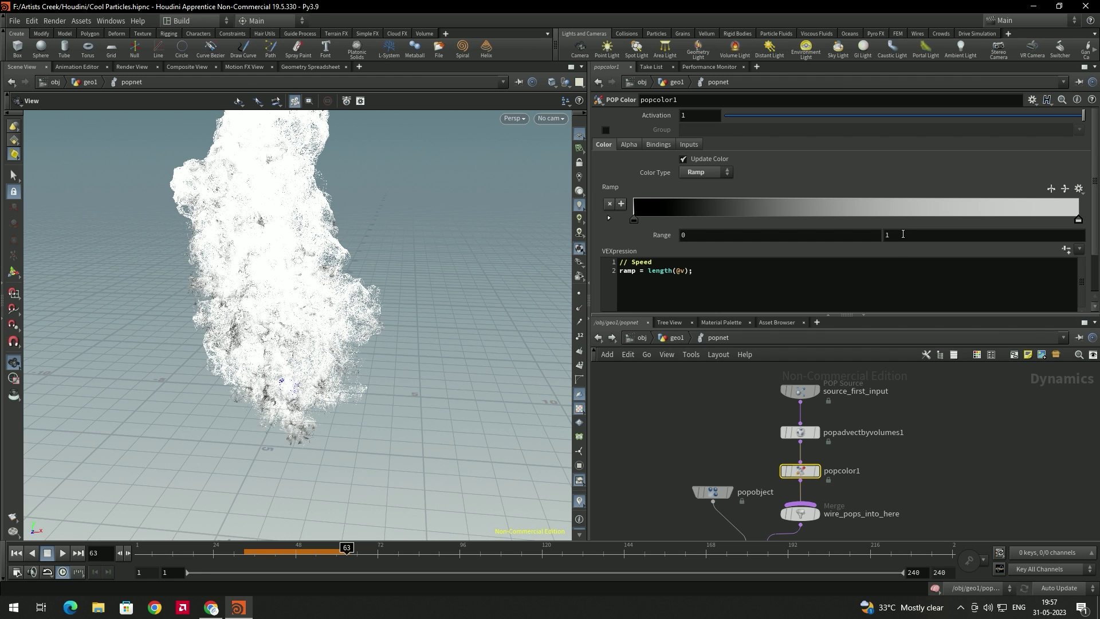
{"action": "middle_click_drag", "start_coordinate": [903, 233], "coordinate": [917, 232]}
{"action": "middle_click_drag", "start_coordinate": [984, 238], "coordinate": [857, 237]}
{"action": "left_click_drag", "start_coordinate": [395, 285], "coordinate": [458, 278]}
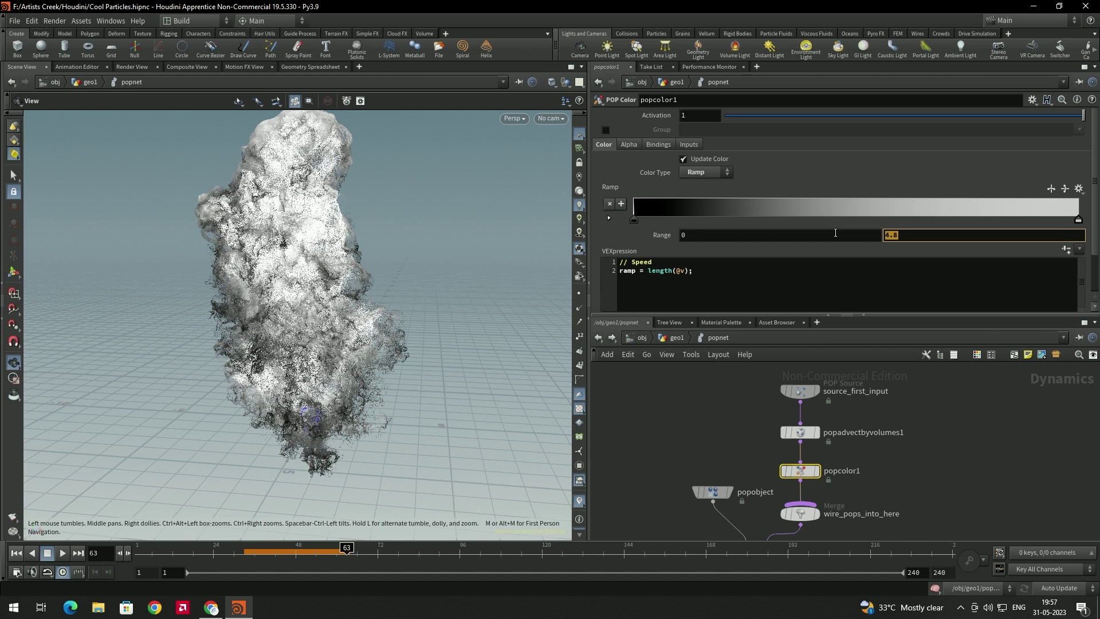
{"action": "type", "text": "6"}
{"action": "key", "text": "Return"}
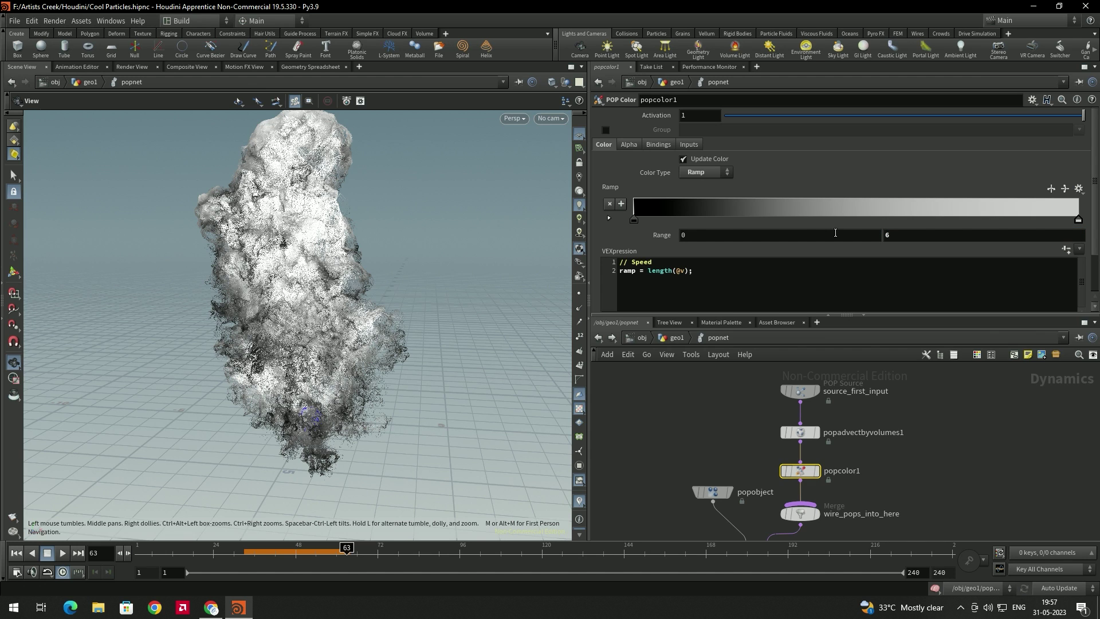
{"action": "left_click", "coordinate": [16, 557]}
{"action": "left_click", "coordinate": [62, 555]}
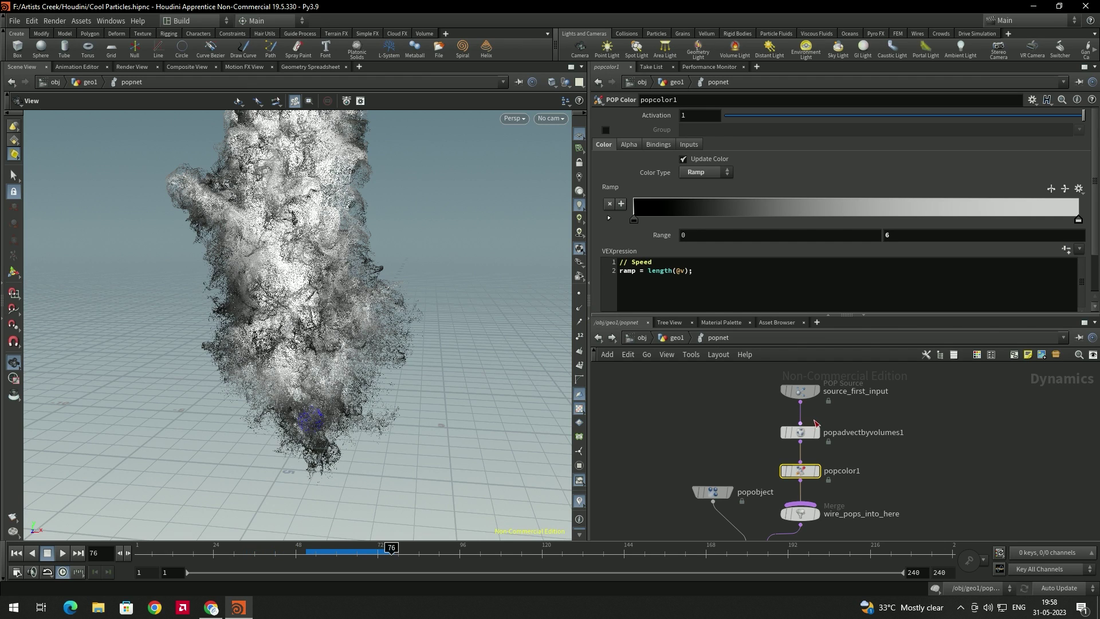
Add a POP Drag node and insert it between source_first_input and popadvectbyvolumes1.
{"action": "middle_click_drag", "start_coordinate": [913, 429], "coordinate": [917, 488]}
{"action": "left_click", "coordinate": [932, 450]}
{"action": "key", "text": "Tab"}
{"action": "type", "text": "po"}
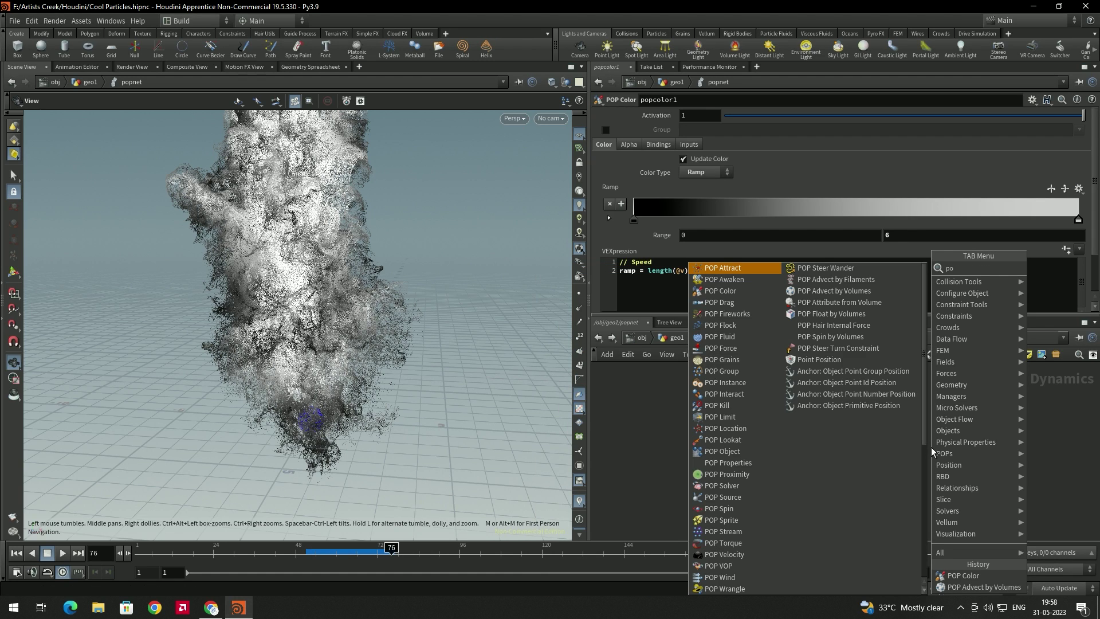
{"action": "type", "text": "pdr"}
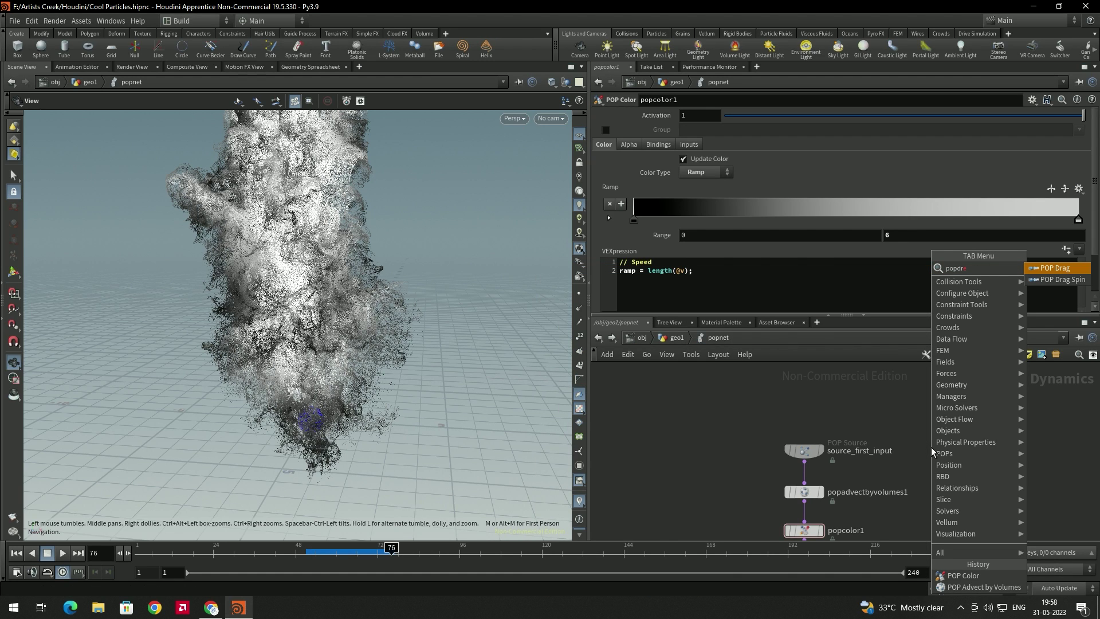
{"action": "key", "text": "Return"}
{"action": "left_click", "coordinate": [931, 447]}
{"action": "left_click_drag", "start_coordinate": [948, 451], "coordinate": [813, 484]}
Return to the first frame and set popadvectbyvolumes1's Velocity Scale to 0.8.
{"action": "left_click", "coordinate": [16, 553]}
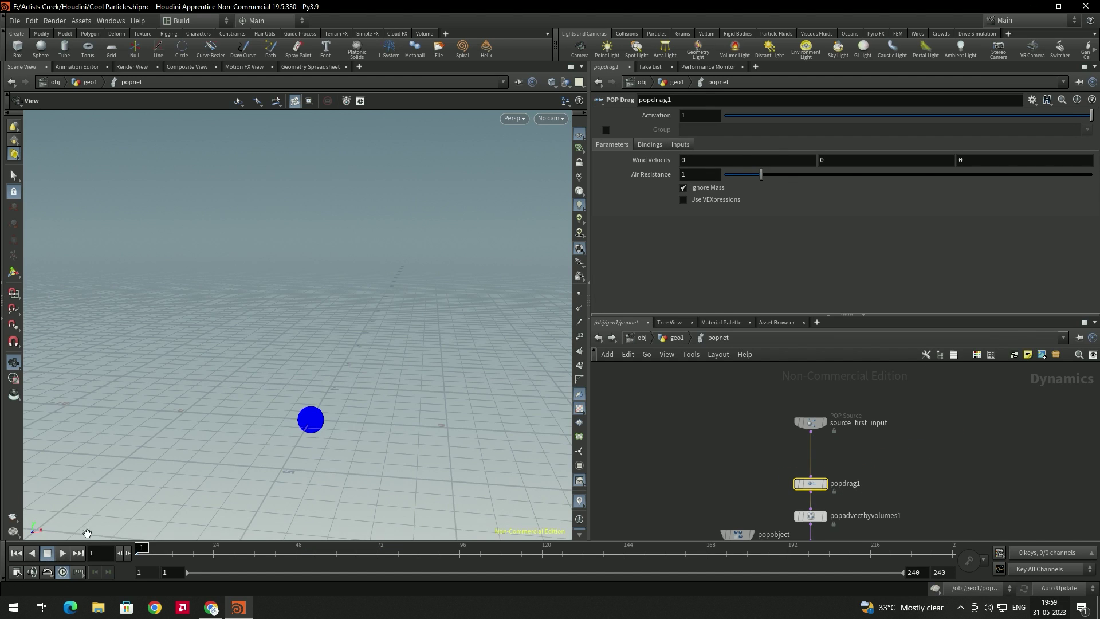
{"action": "scroll", "coordinate": [921, 479], "scroll_direction": "up", "scroll_amount": 2}
{"action": "middle_click_drag", "start_coordinate": [920, 478], "coordinate": [940, 401]}
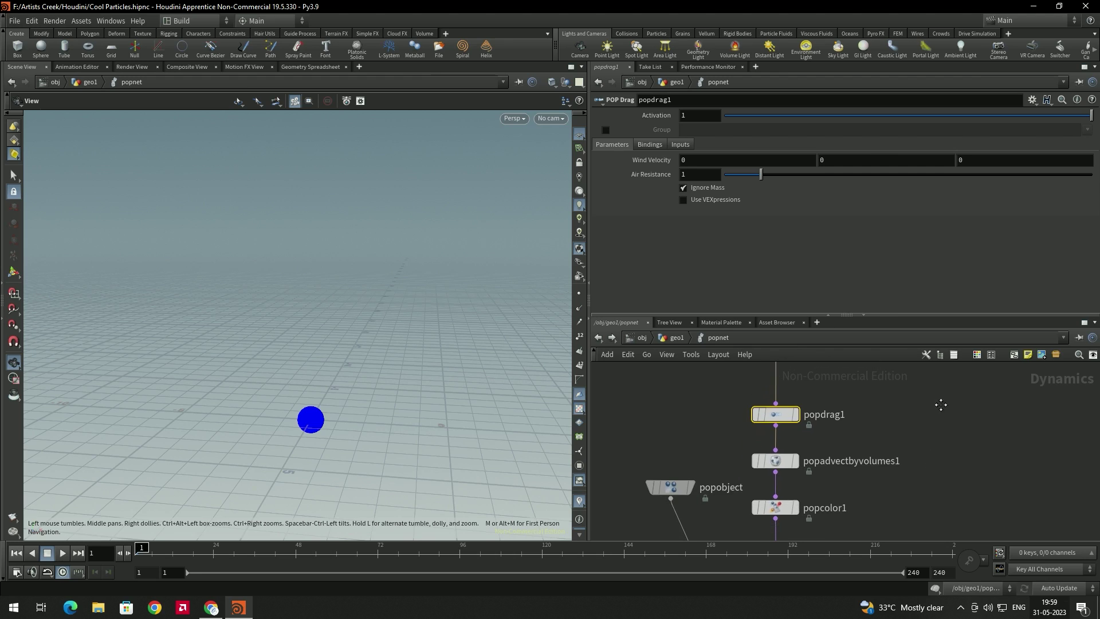
{"action": "left_click", "coordinate": [786, 464]}
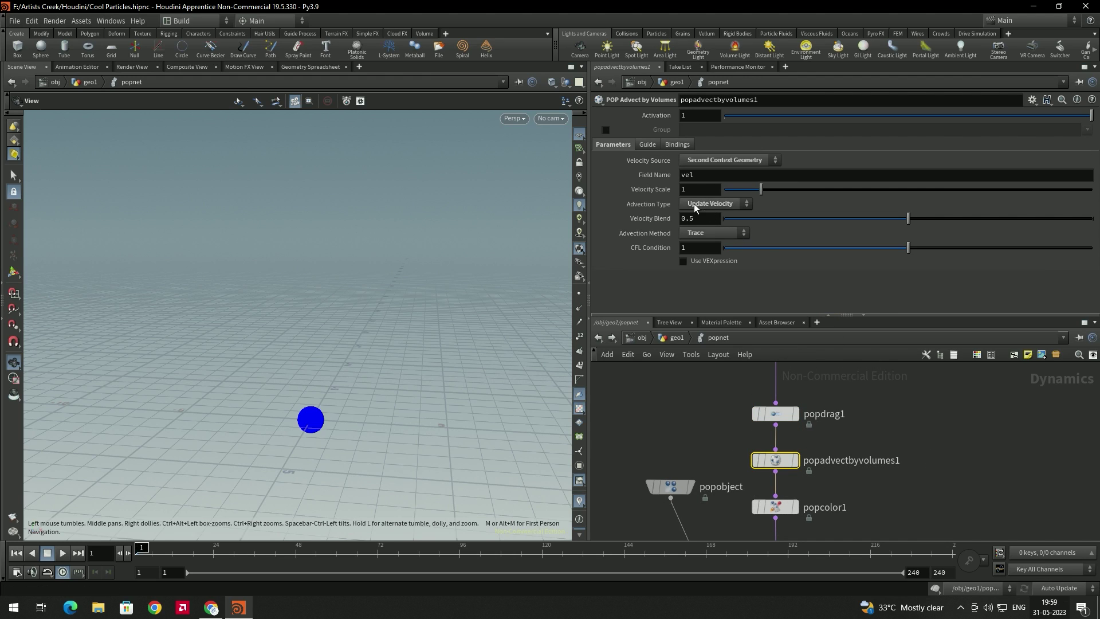
{"action": "left_click", "coordinate": [684, 189]}
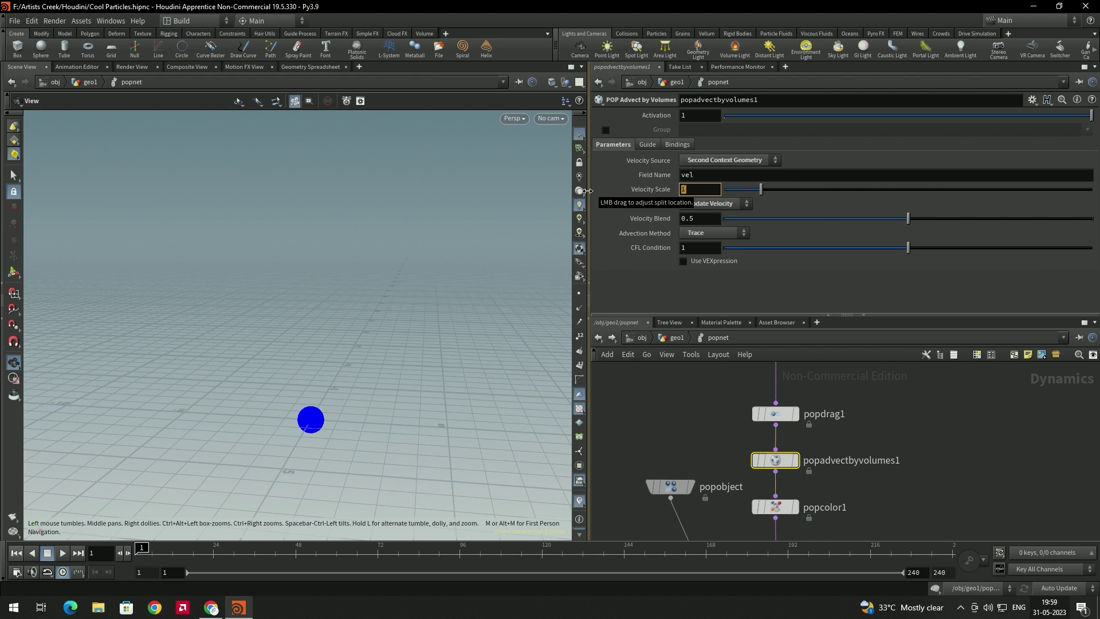
{"action": "type", "text": "0.8"}
{"action": "key", "text": "Return"}
Play the particle simulation, stop it after several dozen frames, and inspect the colored smoke from another angle.
{"action": "left_click", "coordinate": [62, 553]}
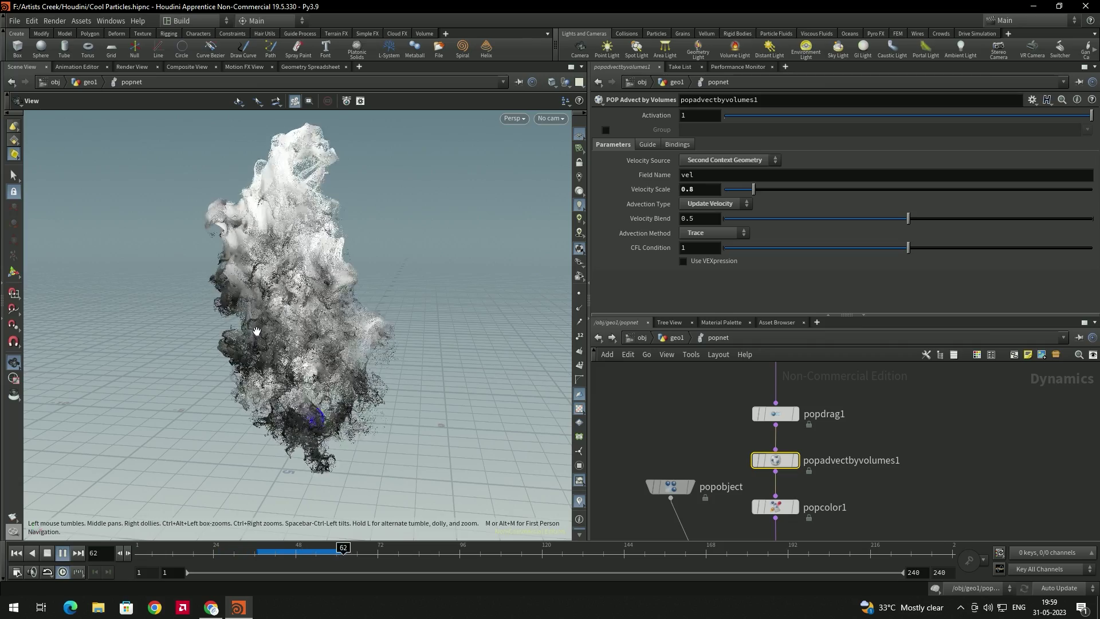
{"action": "key", "text": "Up"}
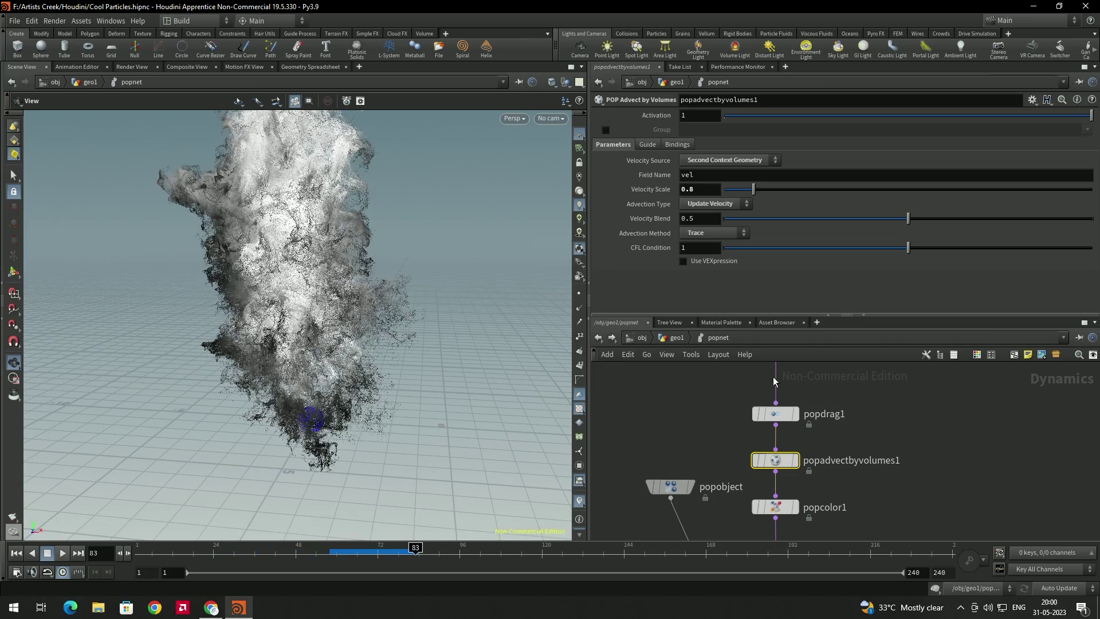
{"action": "left_click_drag", "start_coordinate": [304, 280], "coordinate": [346, 277]}
In geo1, set pointsfromvolume1's Point Separation to 0.006 and replay the simulation from the first frame.
{"action": "left_click", "coordinate": [675, 337]}
{"action": "middle_click_drag", "start_coordinate": [766, 410], "coordinate": [742, 476]}
{"action": "left_click", "coordinate": [714, 404]}
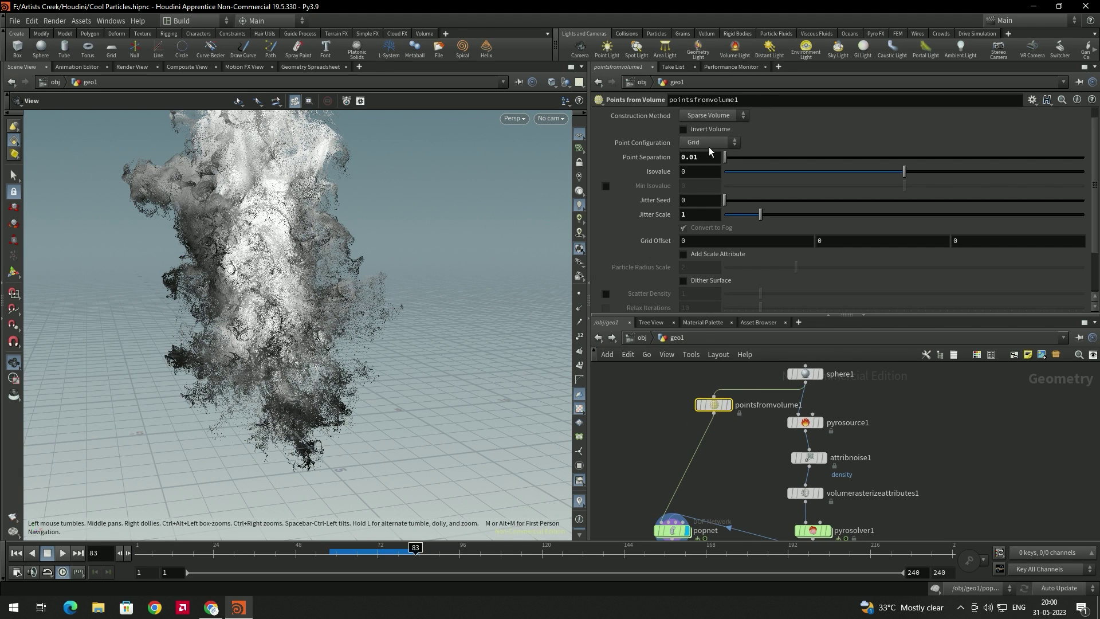
{"action": "double_click", "coordinate": [702, 161]}
{"action": "type", "text": "0.006"}
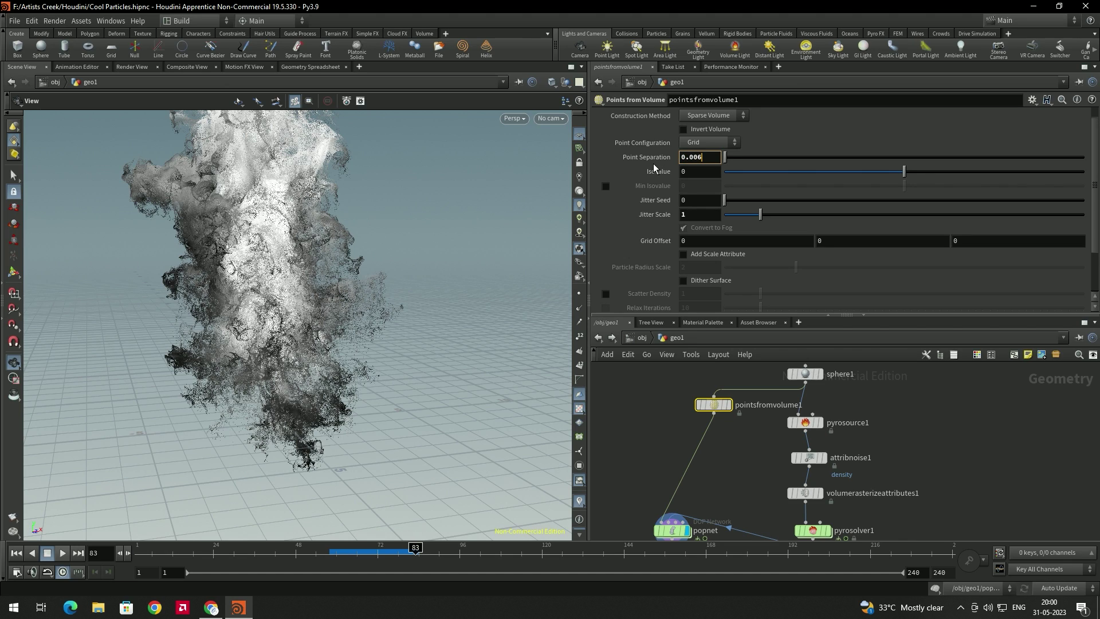
{"action": "key", "text": "Return"}
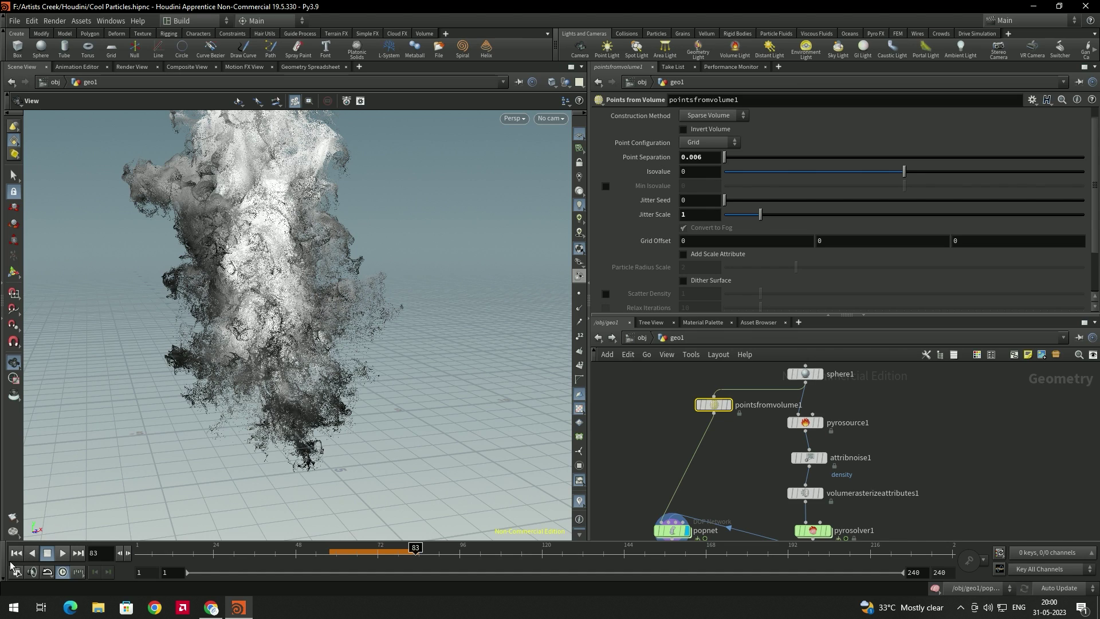
{"action": "key", "text": "ctrl+Up"}
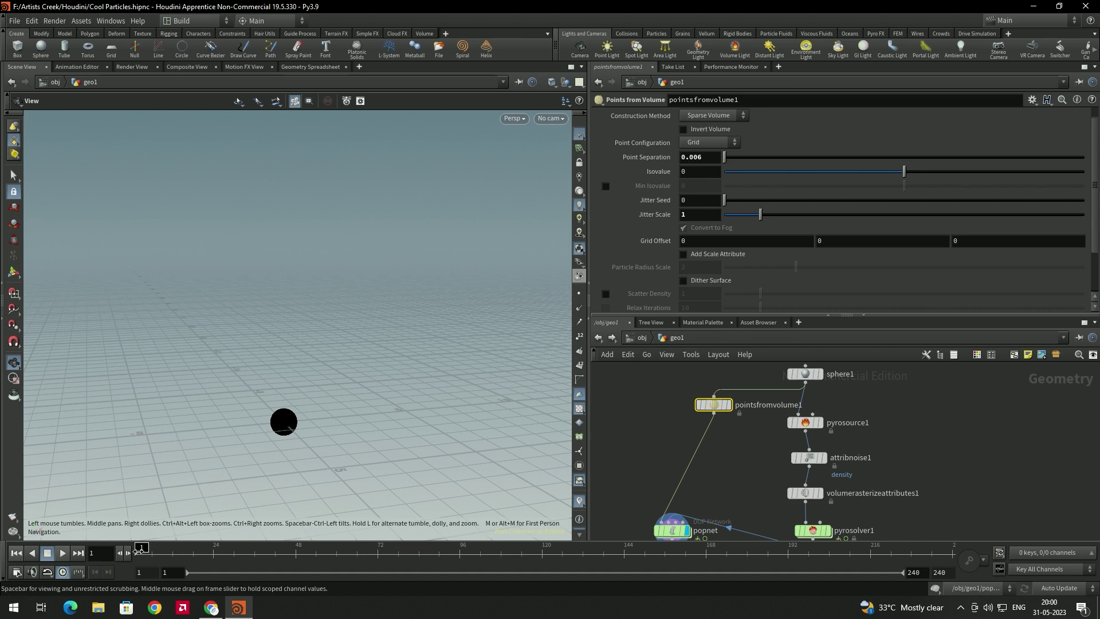
{"action": "left_click", "coordinate": [63, 553]}
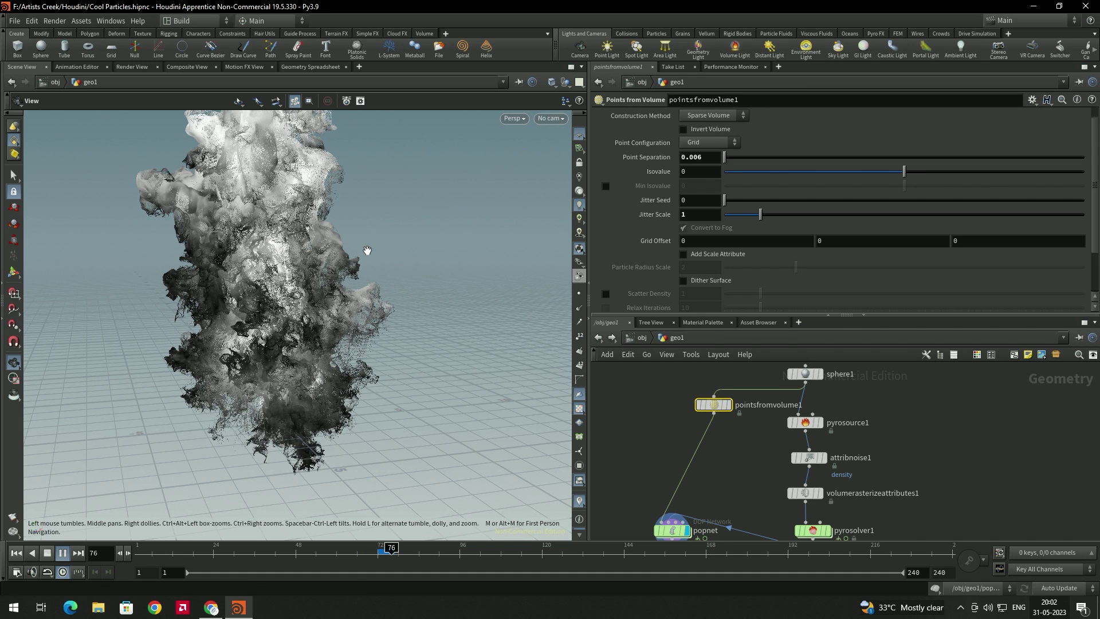
Examine popnet's node info for its point count and the list of point attributes.
{"action": "scroll", "coordinate": [710, 453], "scroll_direction": "up", "scroll_amount": 3}
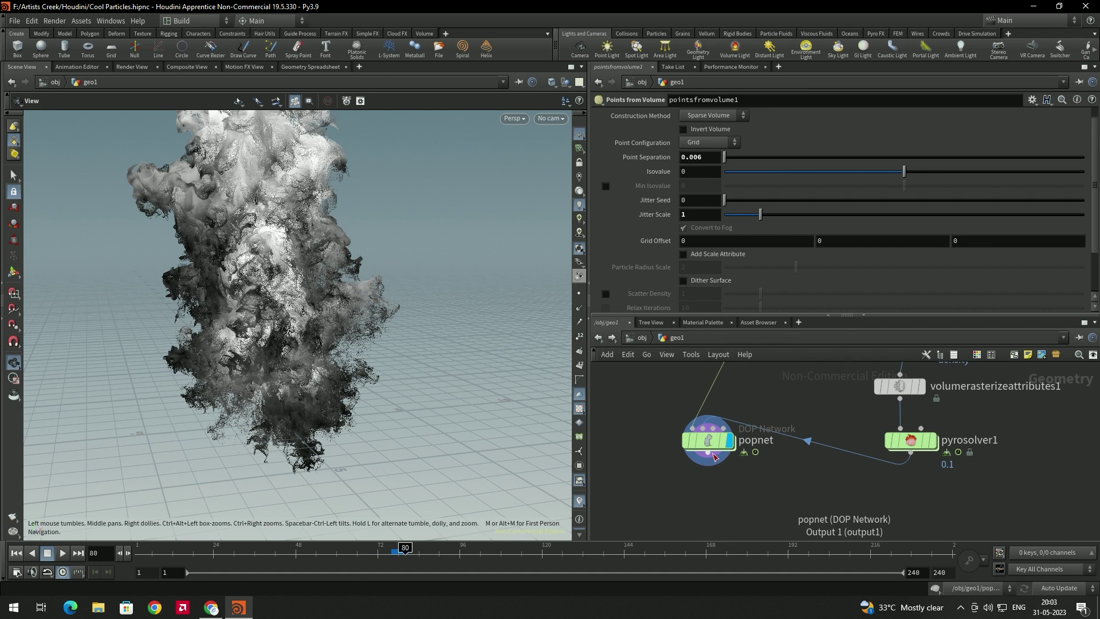
{"action": "left_click", "coordinate": [671, 440]}
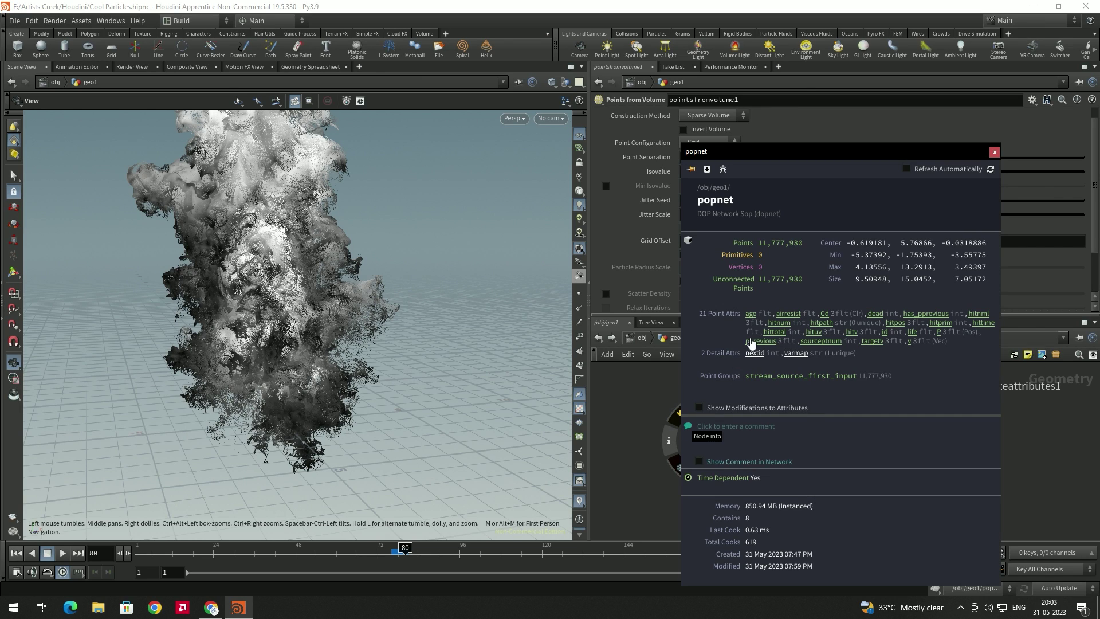
{"action": "key", "text": "Escape"}
Add a Clean node below popnet, feed it from popnet's output and display it.
{"action": "middle_click_drag", "start_coordinate": [764, 459], "coordinate": [785, 388]}
{"action": "key", "text": "Tab"}
{"action": "type", "text": "cle"}
{"action": "key", "text": "Return"}
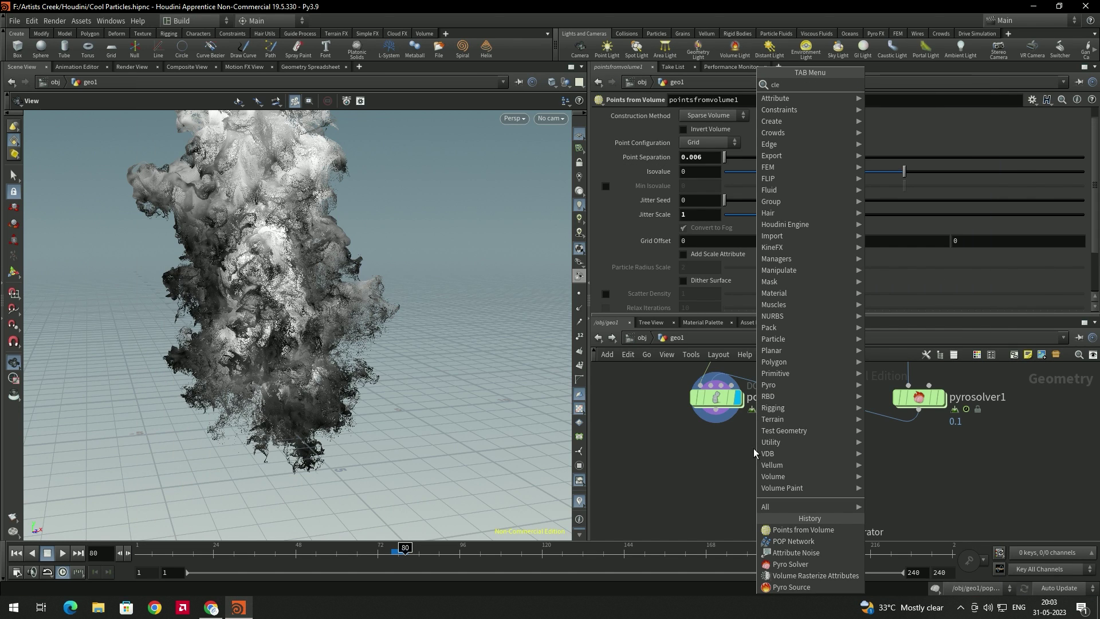
{"action": "left_click", "coordinate": [727, 487]}
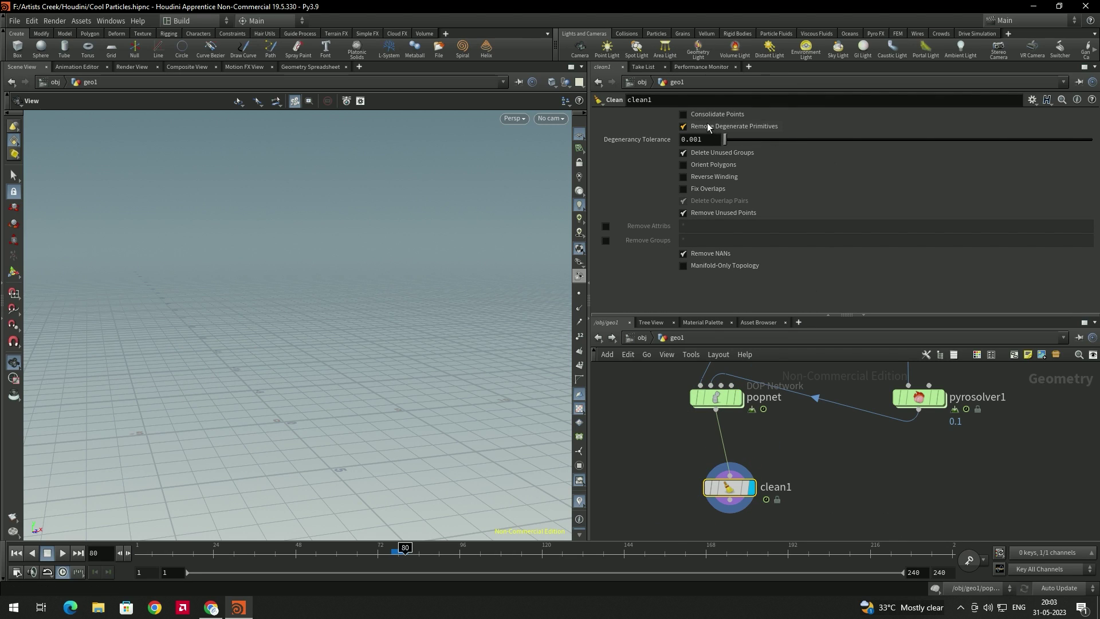
In clean1, disable Remove Degenerate Primitives and Remove Unused Points, enable Remove Attribs and Remove Groups for *, and inspect the node info.
{"action": "left_click", "coordinate": [751, 126]}
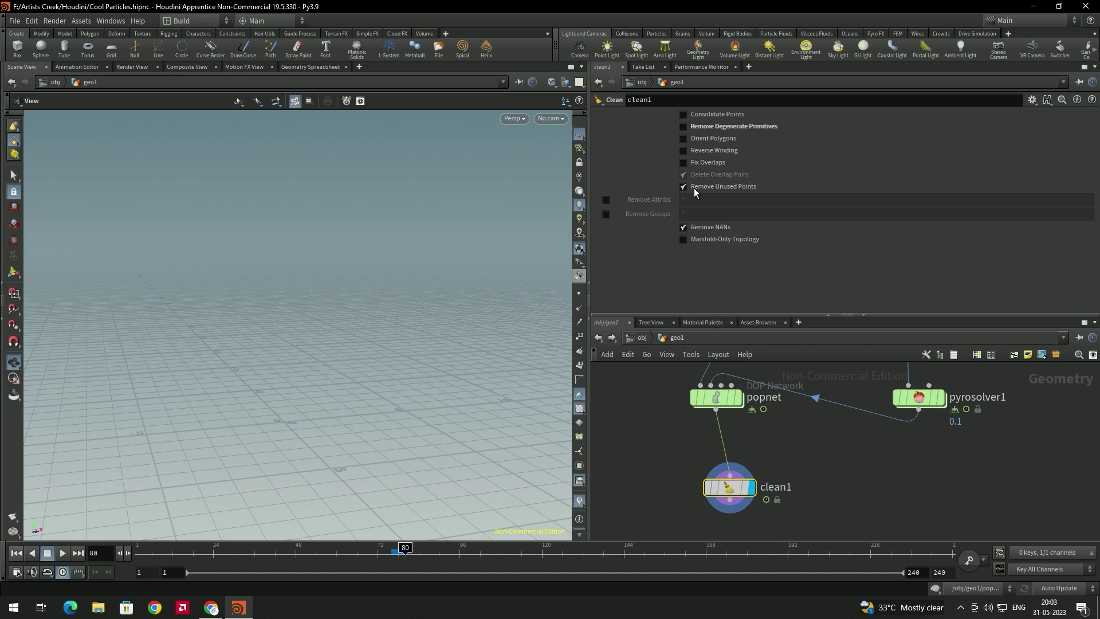
{"action": "left_click", "coordinate": [606, 201]}
{"action": "left_click", "coordinate": [606, 214]}
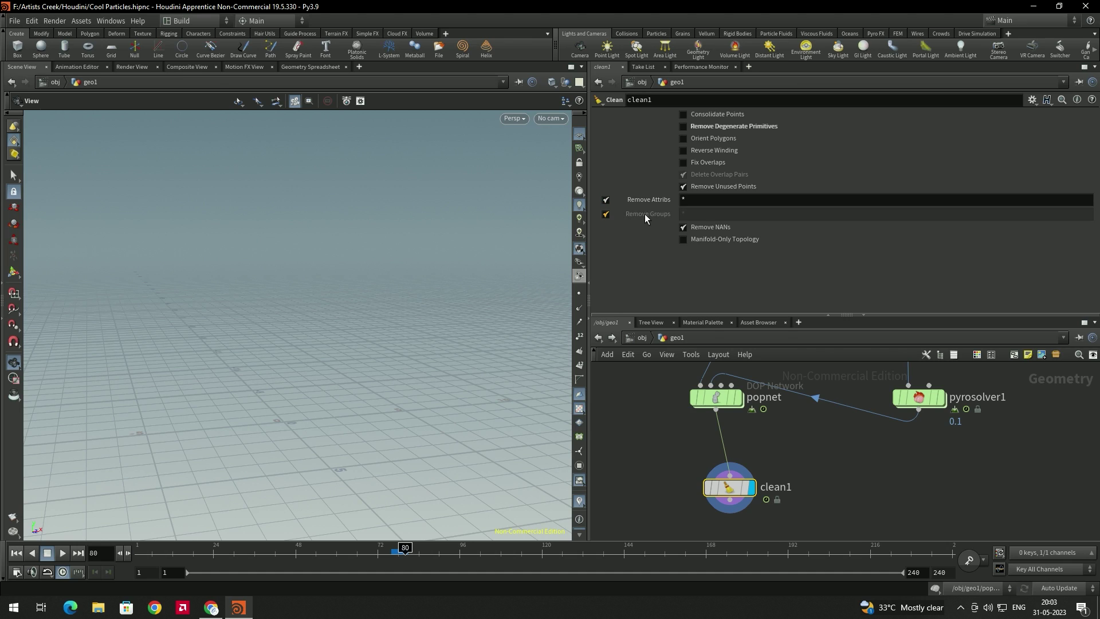
{"action": "left_click", "coordinate": [684, 187]}
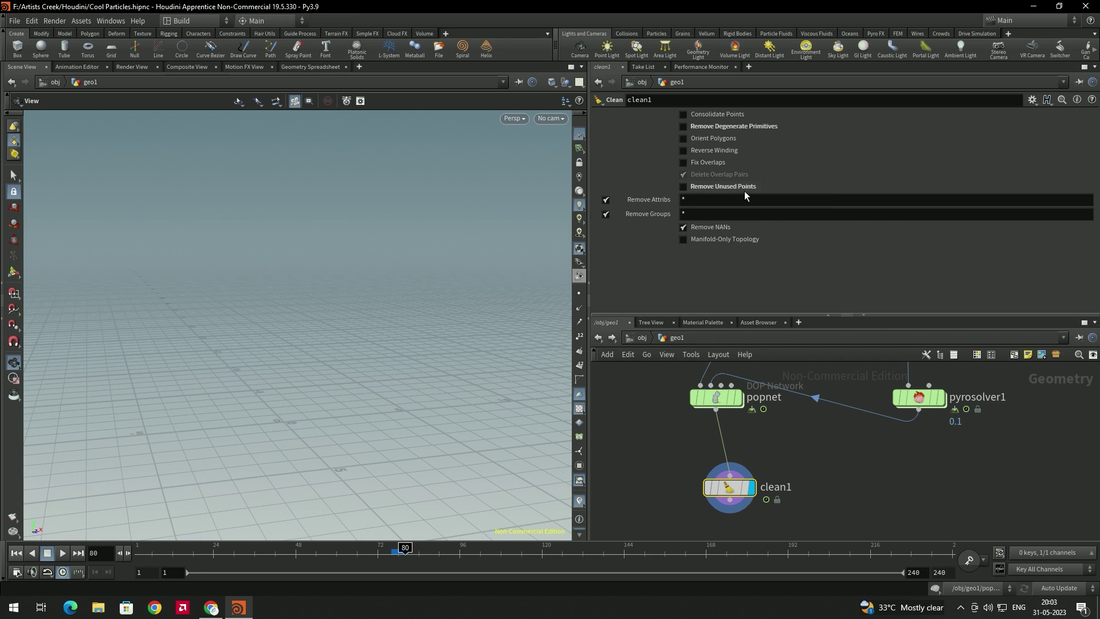
{"action": "left_click_drag", "start_coordinate": [372, 279], "coordinate": [332, 278]}
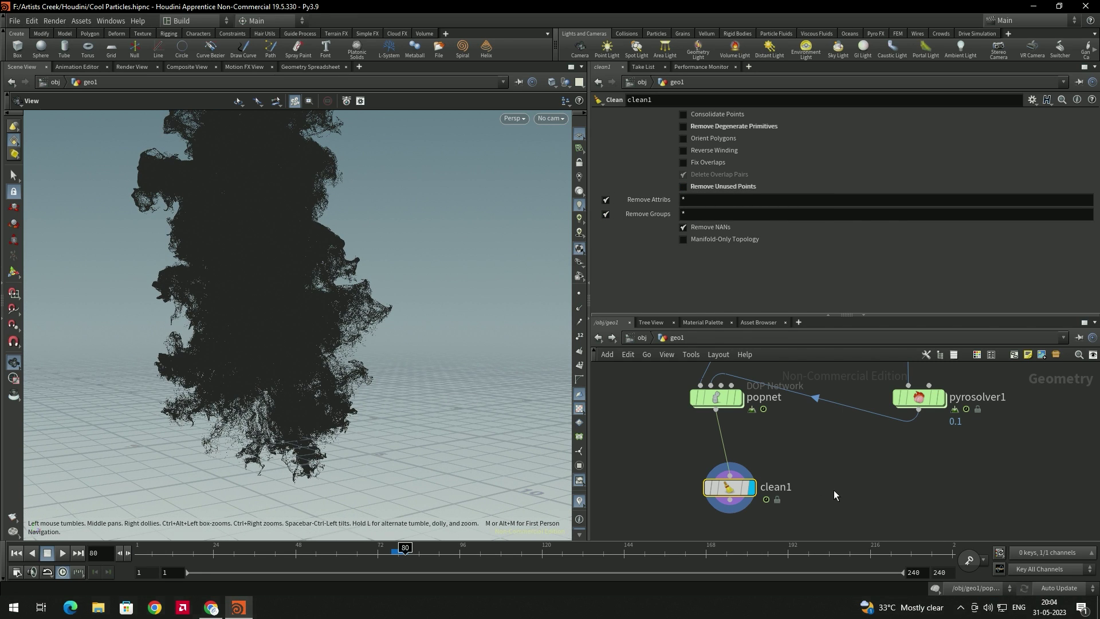
{"action": "middle_click", "coordinate": [707, 486]}
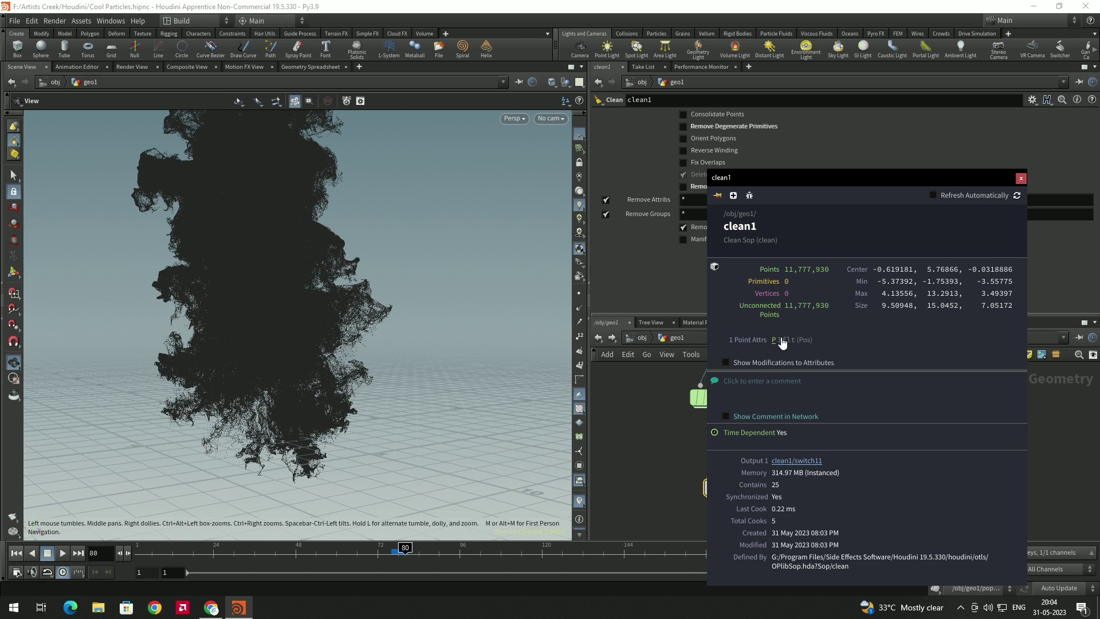